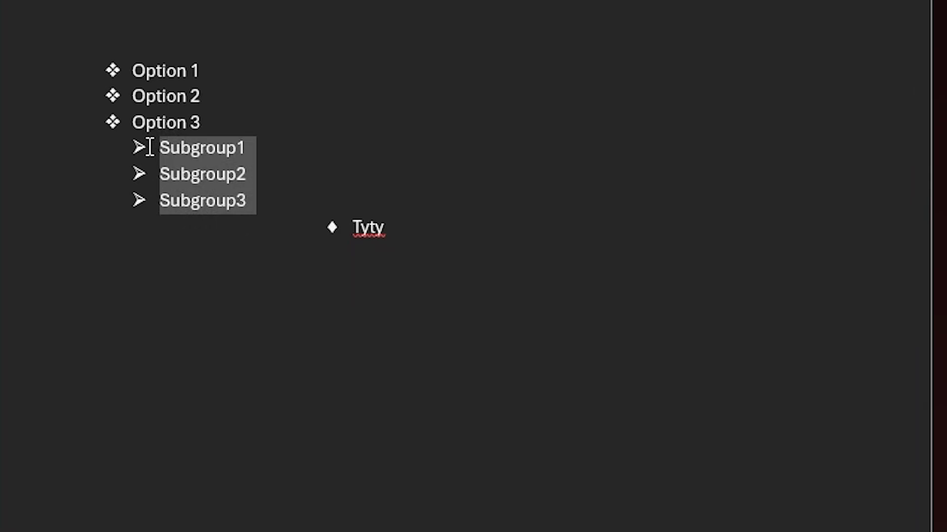
# Sort the three sub-items under the last main bullet alphabetically in ascending order with no header row, and undo the sort.
pyautogui.click(169, 174)
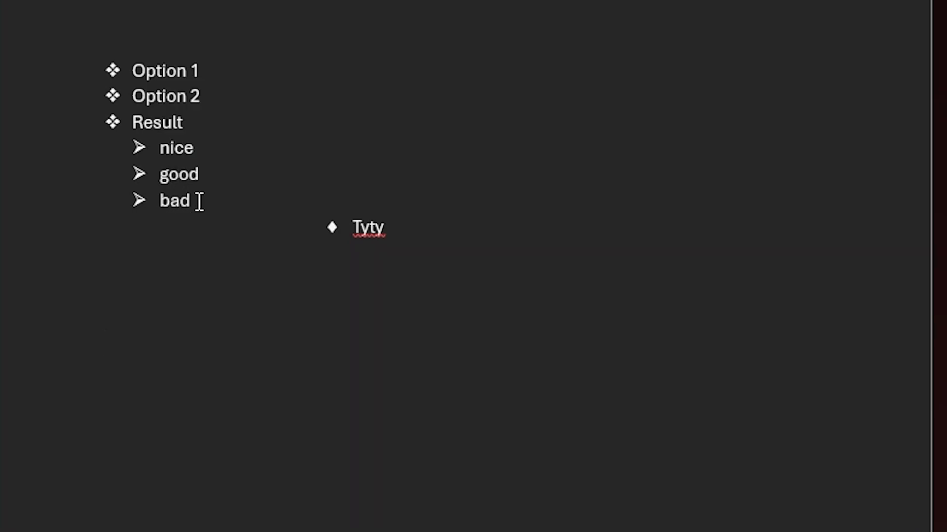
pyautogui.moveTo(197, 200); pyautogui.dragTo(158, 149)
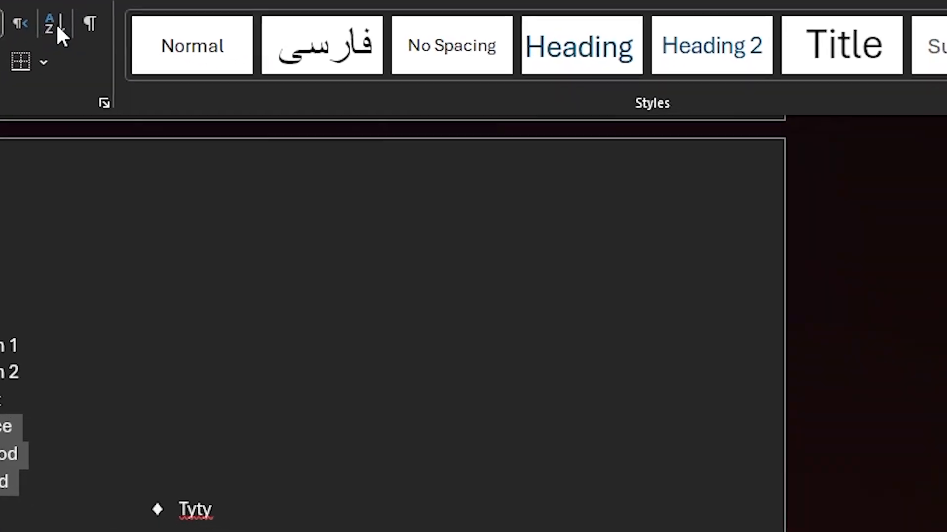
pyautogui.click(333, 96)
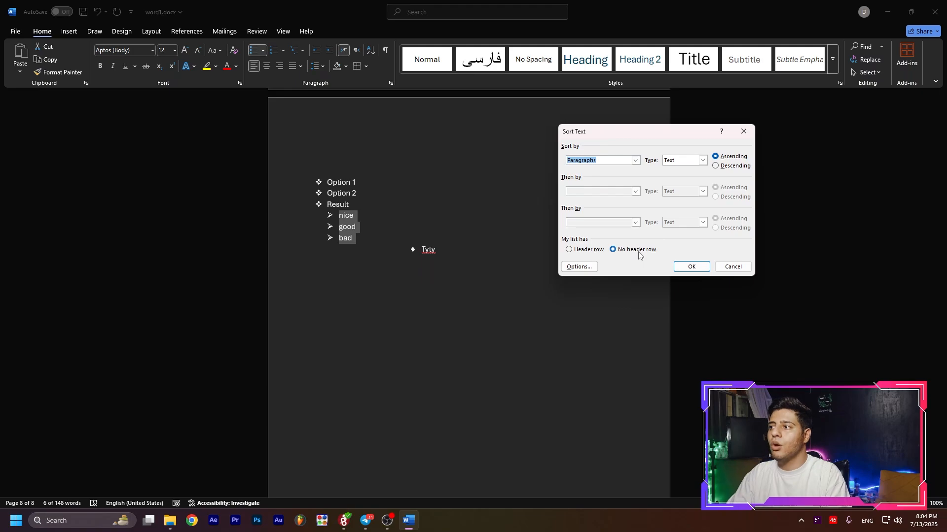
pyautogui.click(692, 266)
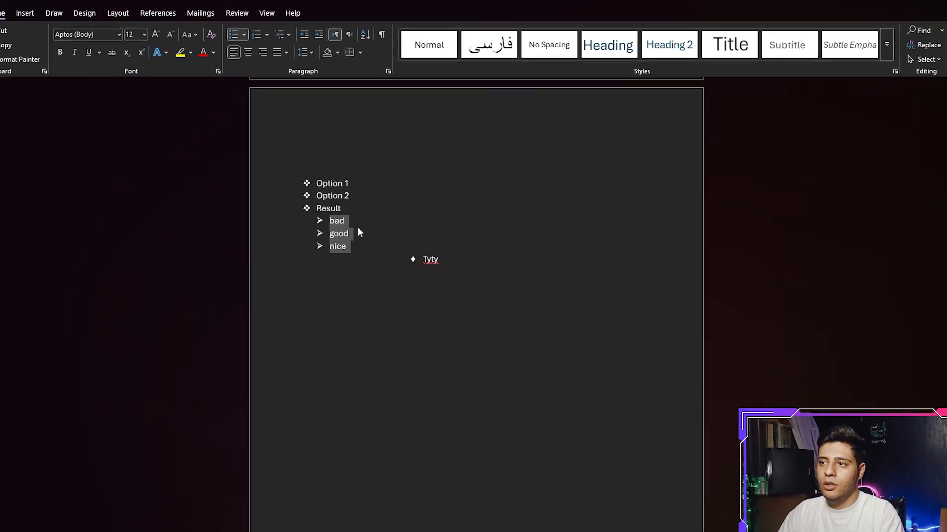
pyautogui.click(352, 220)
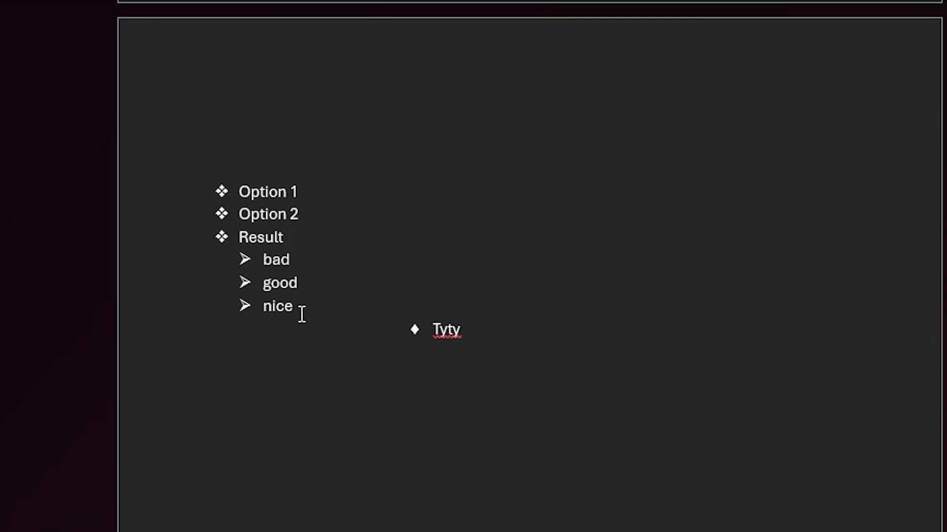
pyautogui.hotkey('ctrl', 'z')
# Try sorting the Result bullet with its sub-items in ascending order, testing the header row option before choosing no header row.
pyautogui.moveTo(335, 309); pyautogui.dragTo(252, 248)
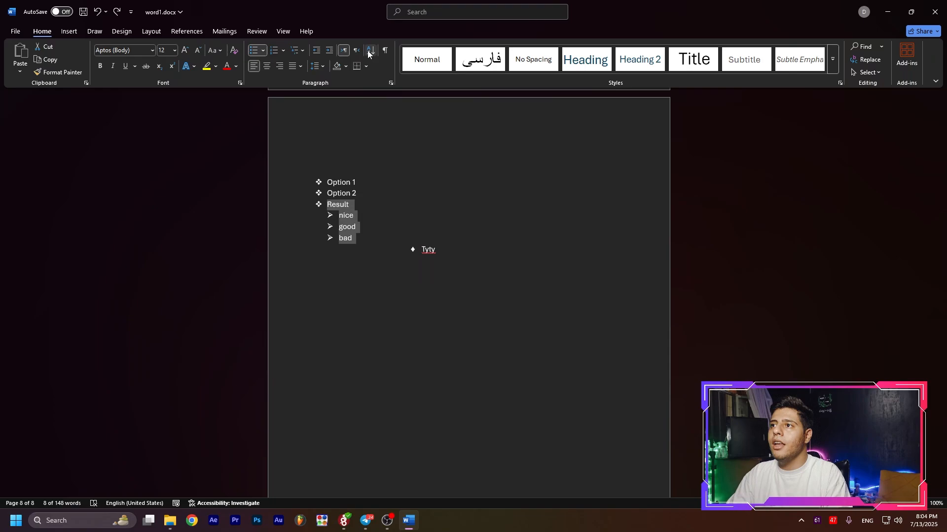
pyautogui.click(369, 50)
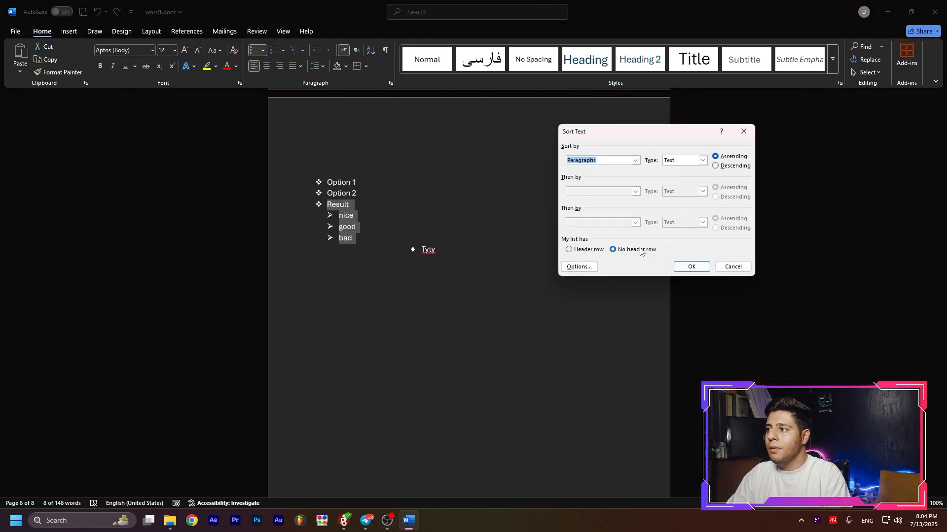
pyautogui.click(585, 254)
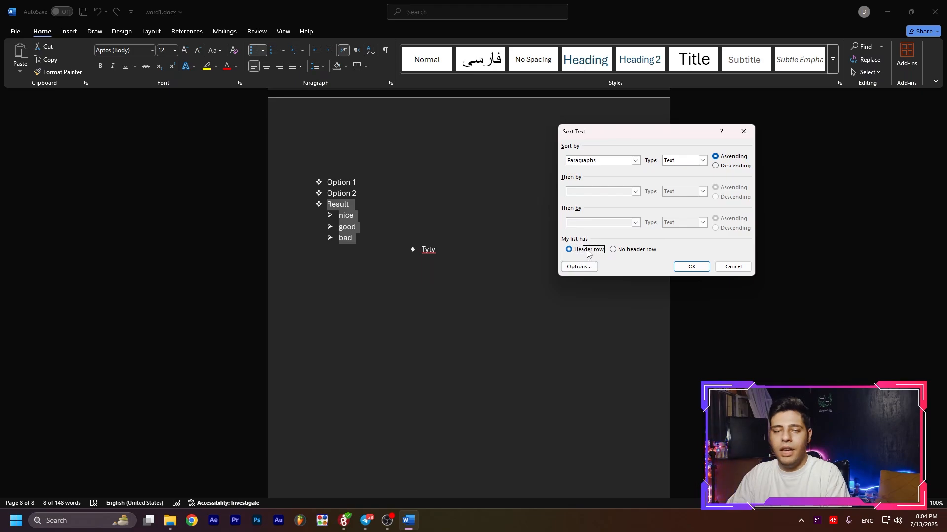
pyautogui.click(625, 251)
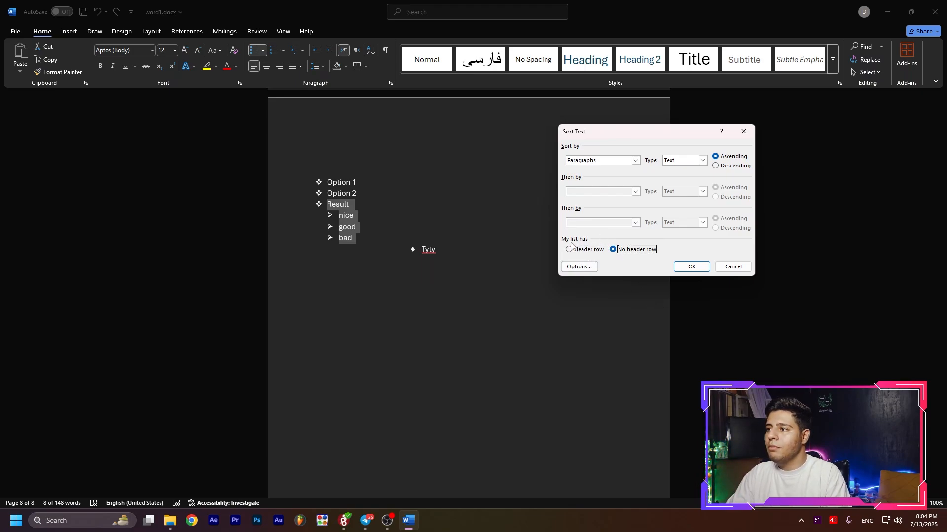
pyautogui.click(690, 267)
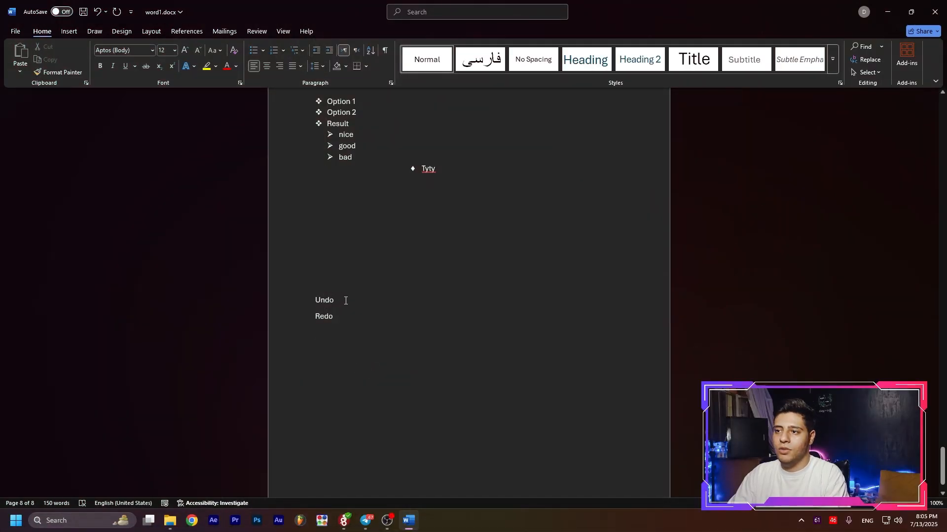
# Set the font size of the word Undo to 25.
pyautogui.moveTo(346, 301); pyautogui.dragTo(315, 302)
pyautogui.click(167, 50)
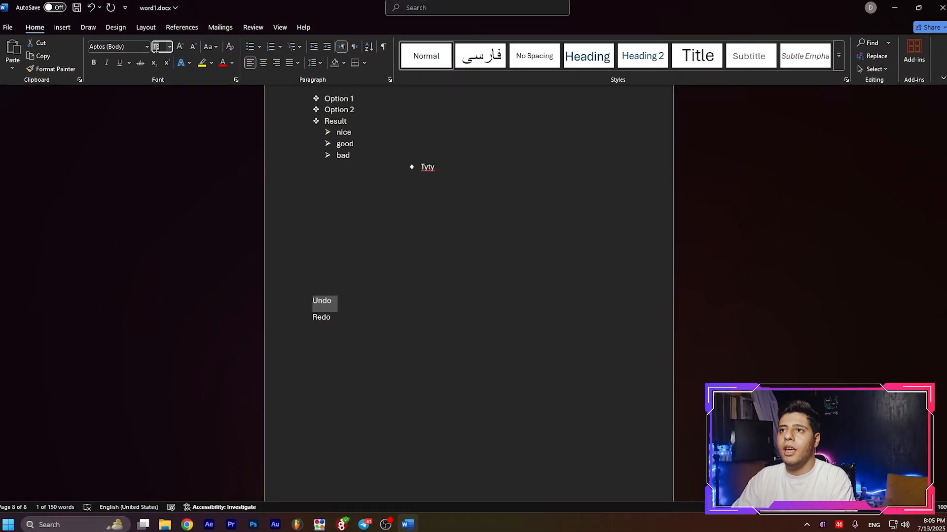
pyautogui.write('25')
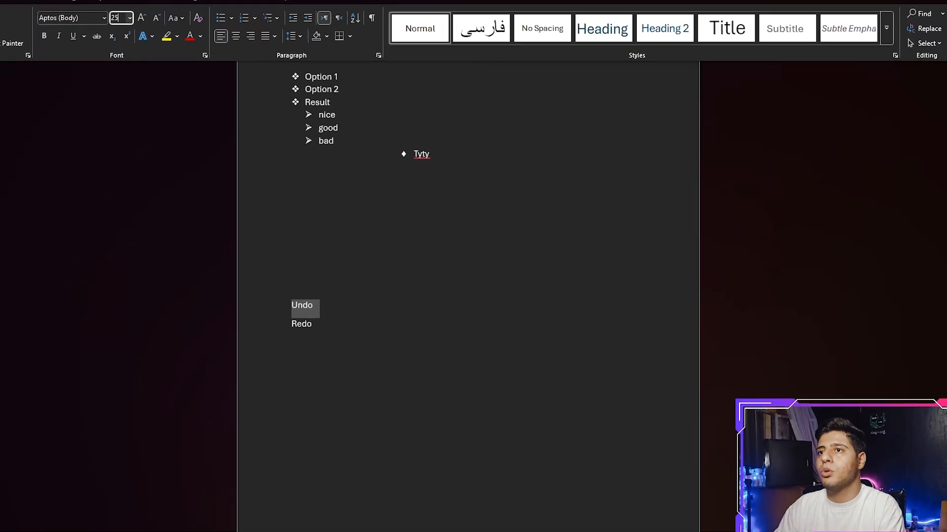
pyautogui.press('Return')
pyautogui.click(483, 352)
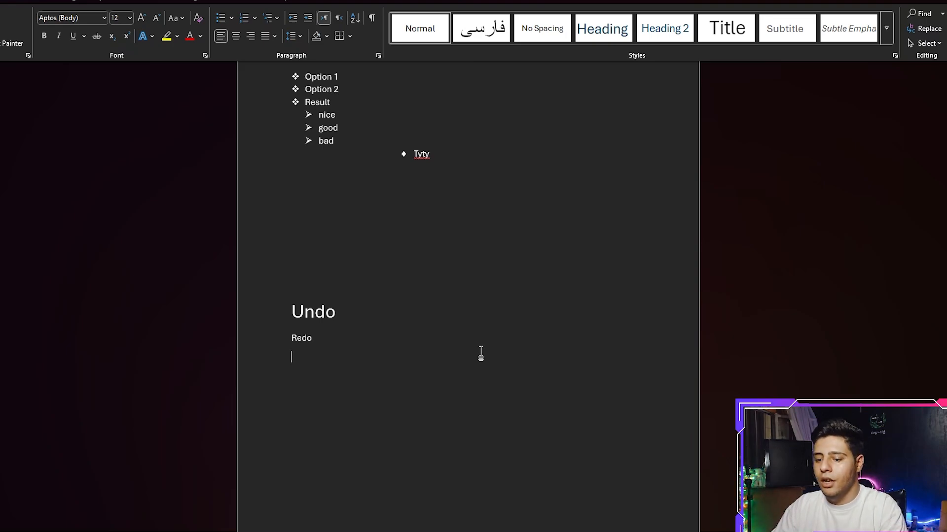
# Undo the font size change on the word Undo and redo it.
pyautogui.hotkey('ctrl', 'z')
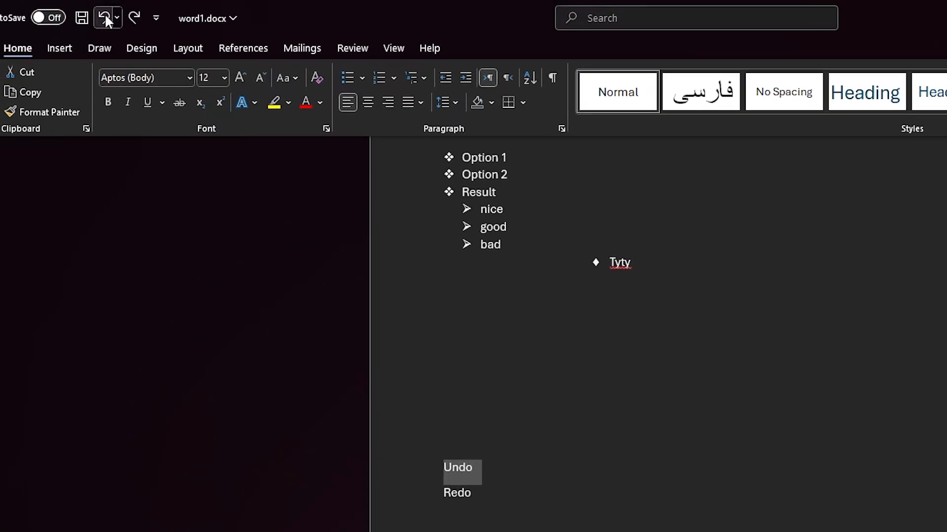
pyautogui.click(528, 472)
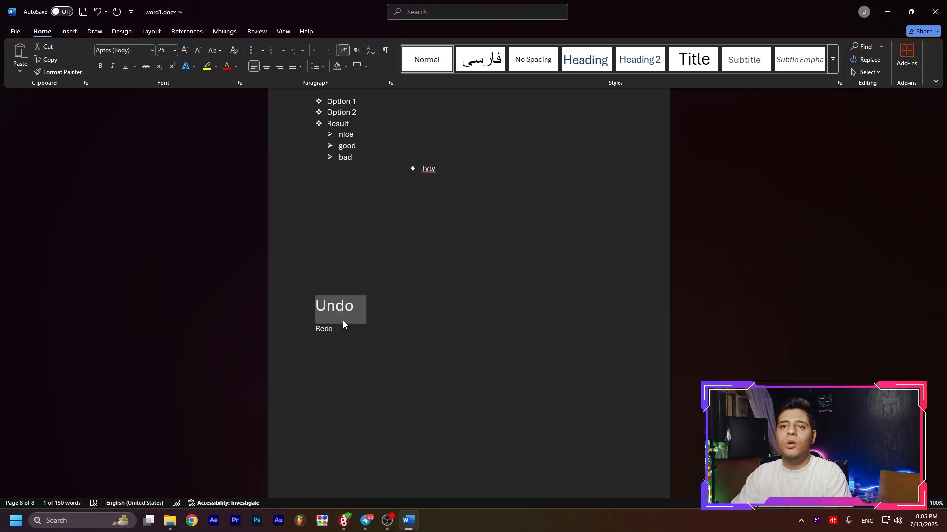
# Write "CTRL + Y = Redo" below the Redo line, and undo the new text.
pyautogui.click(389, 386)
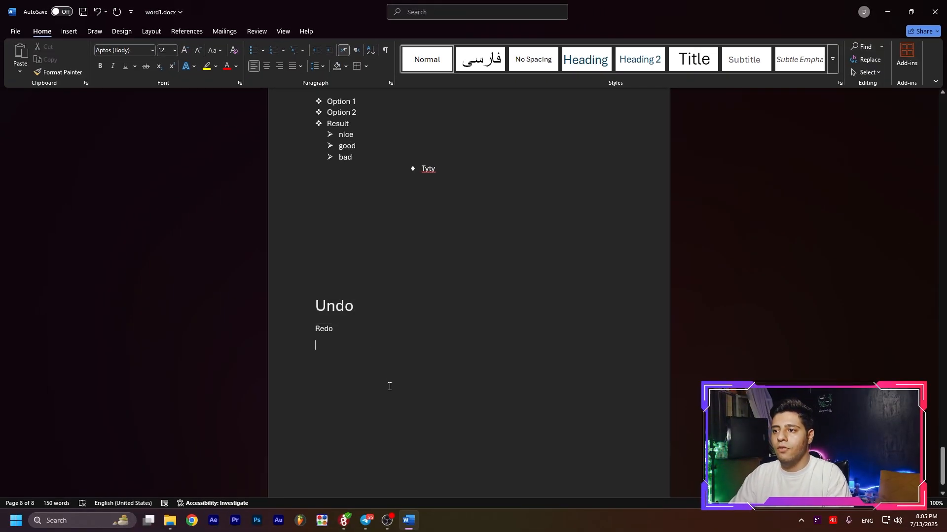
pyautogui.write('CTRL + Y = Redo')
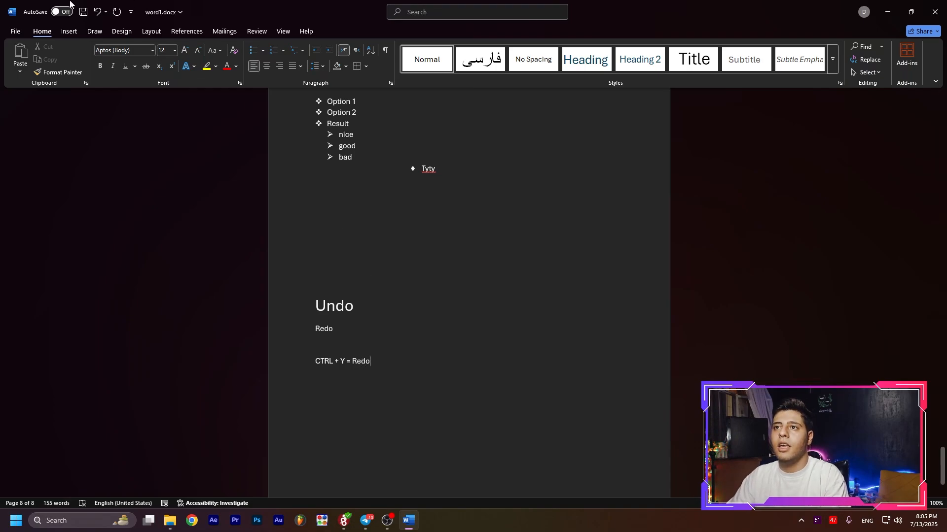
pyautogui.hotkey('ctrl', 'z')
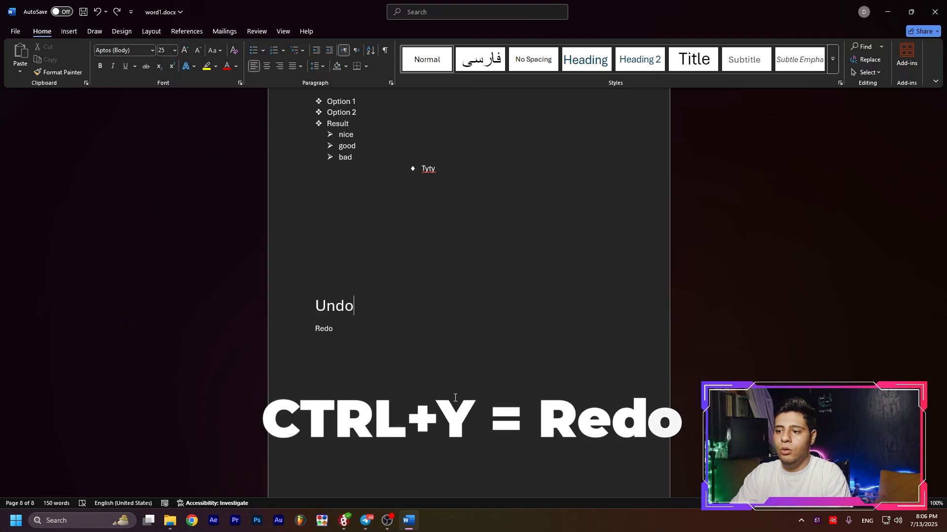
# Repeat the text "= Ctrl + Z" after the words Undo and Redo by redoing the last typing.
pyautogui.hotkey('ctrl', 'y')
pyautogui.hotkey('ctrl', 'y')
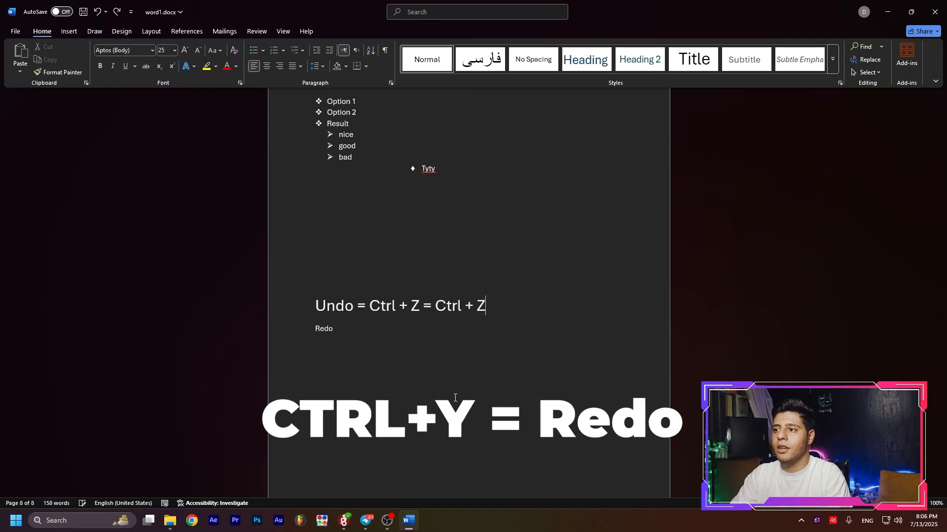
pyautogui.hotkey('ctrl', 'y')
pyautogui.hotkey('ctrl', 'y')
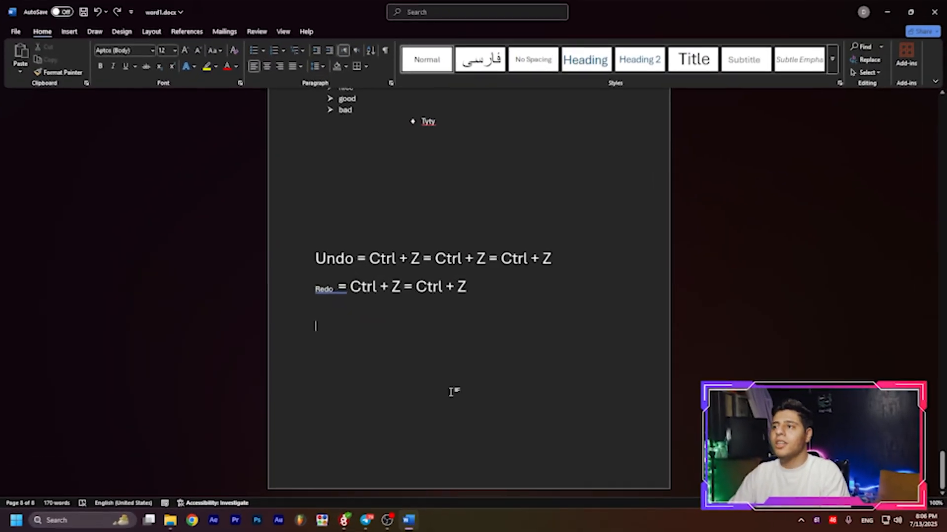
# Select the entire document content, look through the selection, and clear it.
pyautogui.scroll(8, 453, 390)
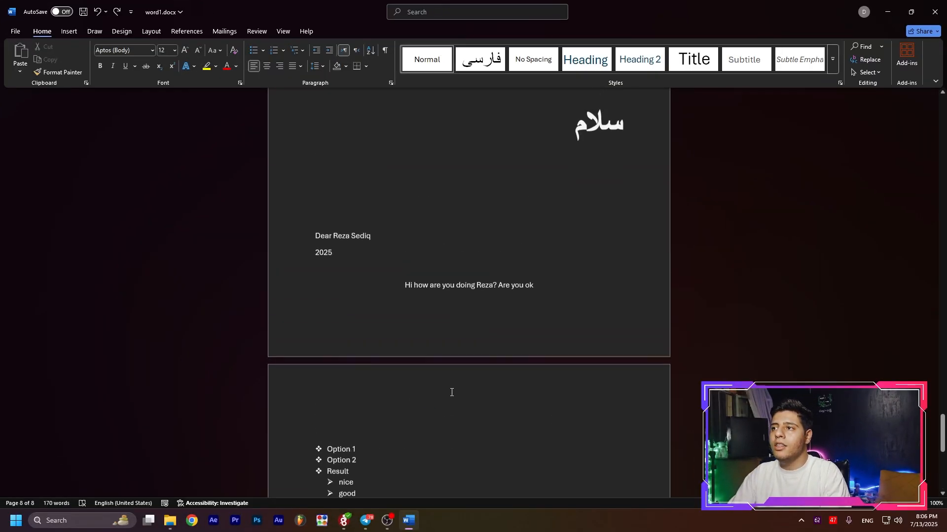
pyautogui.scroll(-8, 452, 393)
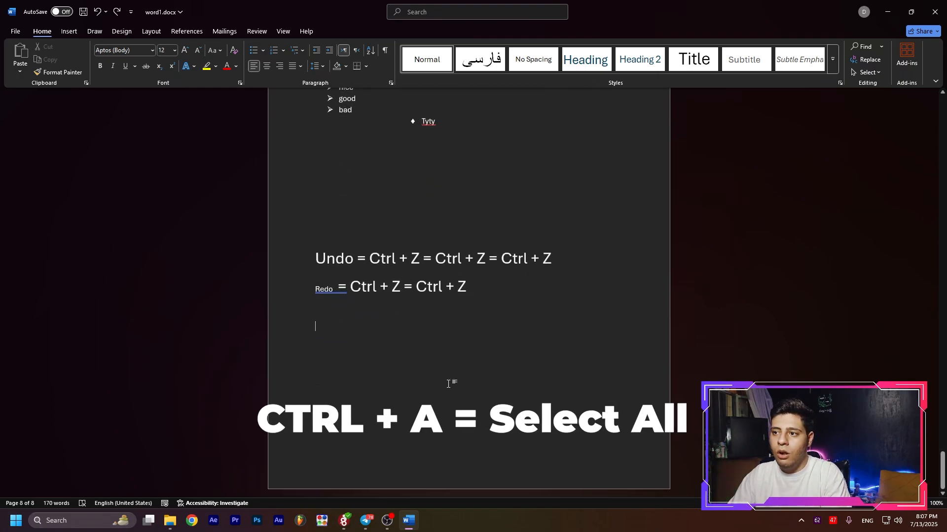
pyautogui.hotkey('ctrl', 'a')
pyautogui.scroll(7, 443, 390)
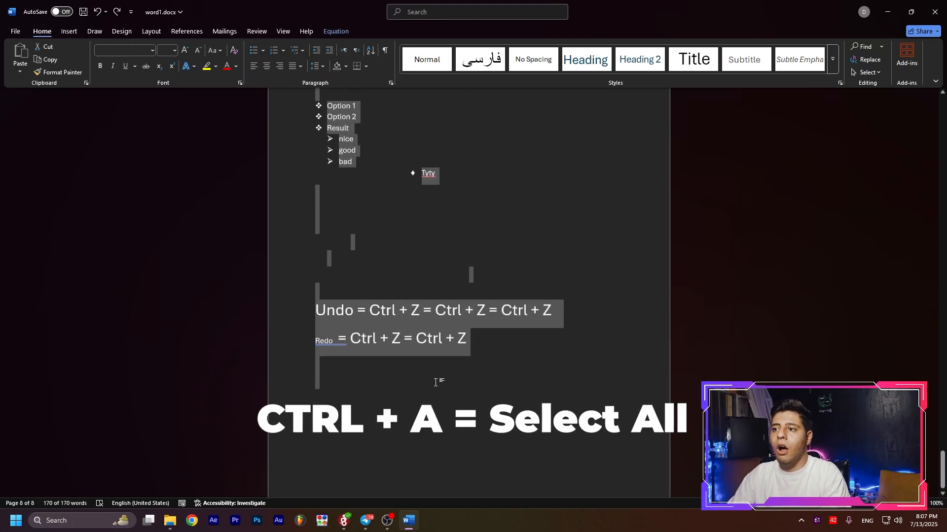
pyautogui.scroll(3, 435, 382)
pyautogui.scroll(-10, 435, 382)
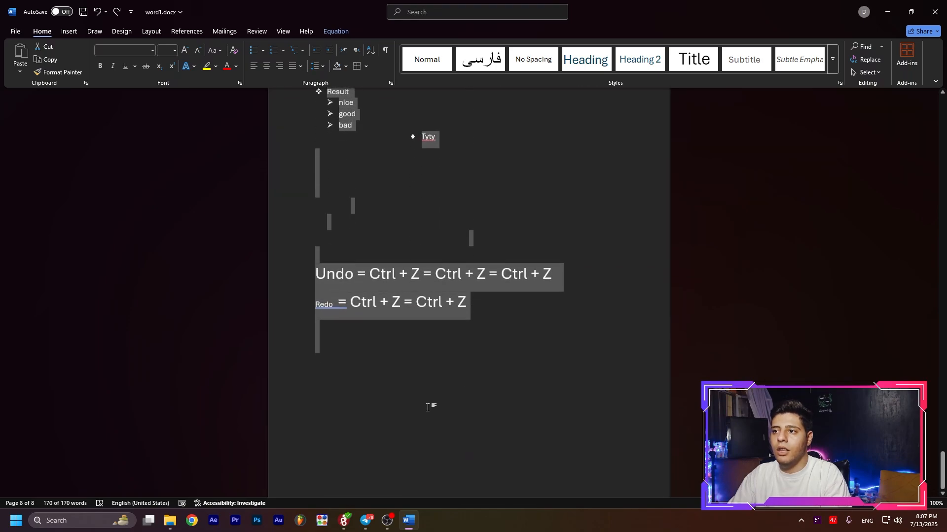
pyautogui.click(421, 415)
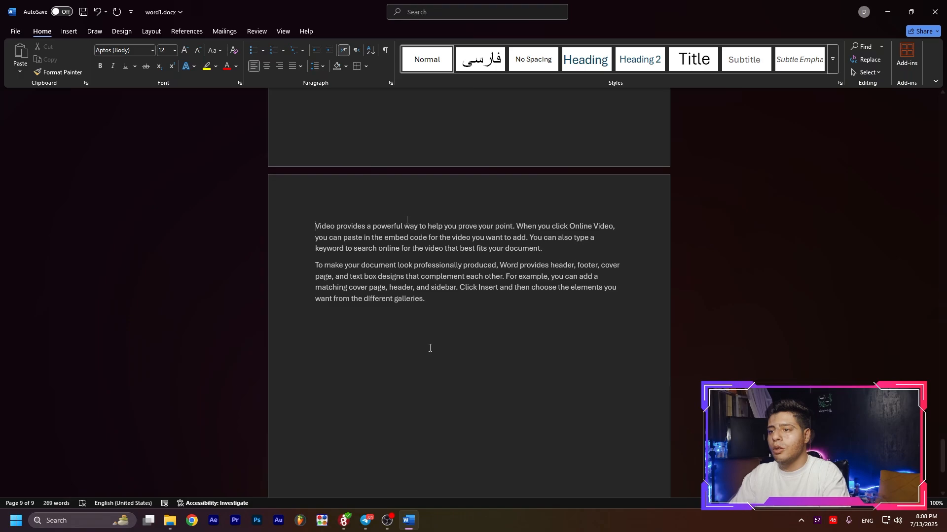
# Generate four paragraphs of five sentences of sample text with =rand(4,5) below the existing sample paragraphs.
pyautogui.write('=rand(4')
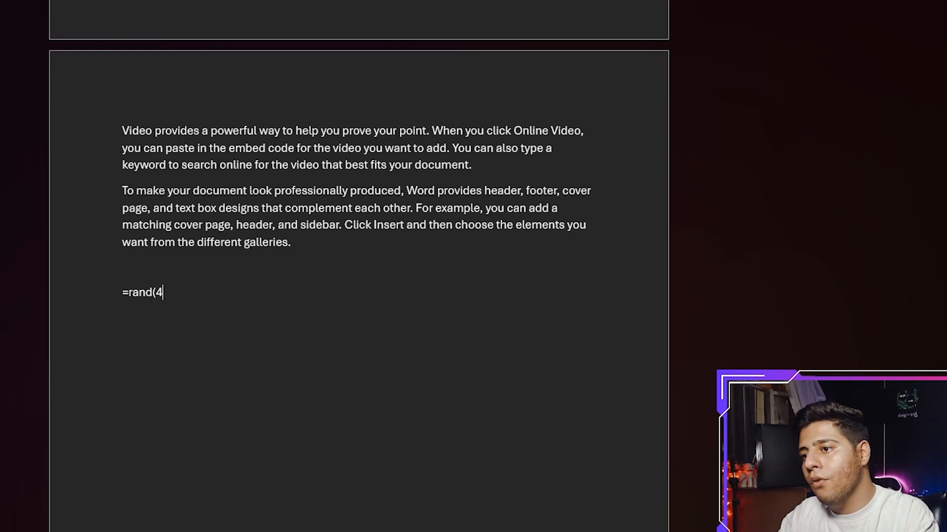
pyautogui.write(',5')
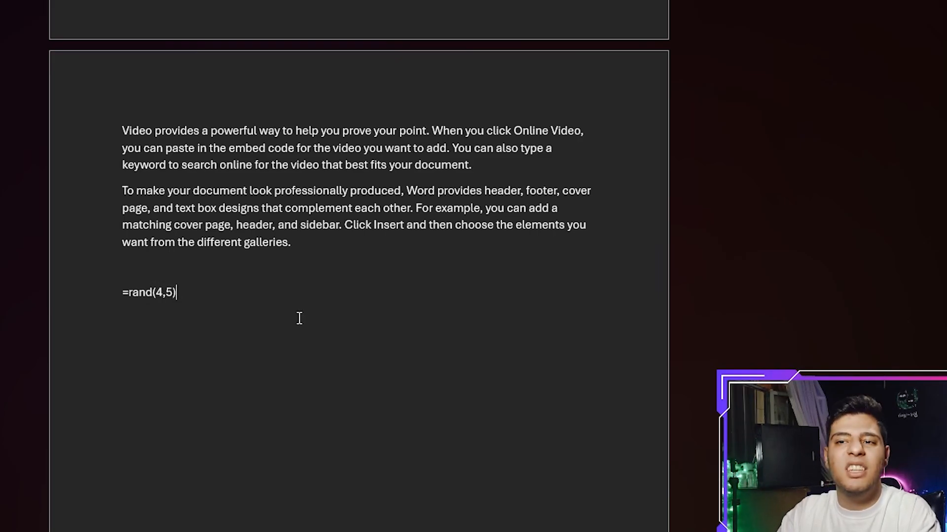
pyautogui.press('Return')
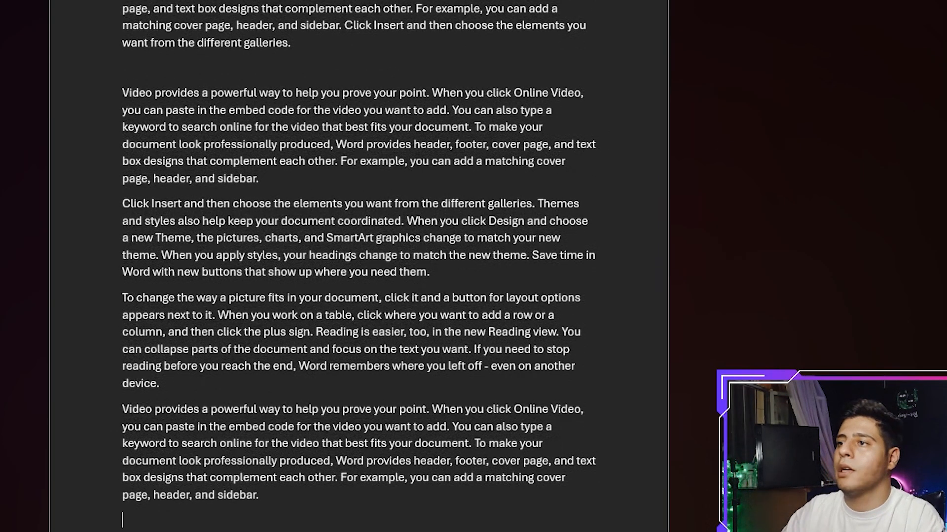
pyautogui.scroll(-2, 309, 188)
pyautogui.scroll(2, 320, 182)
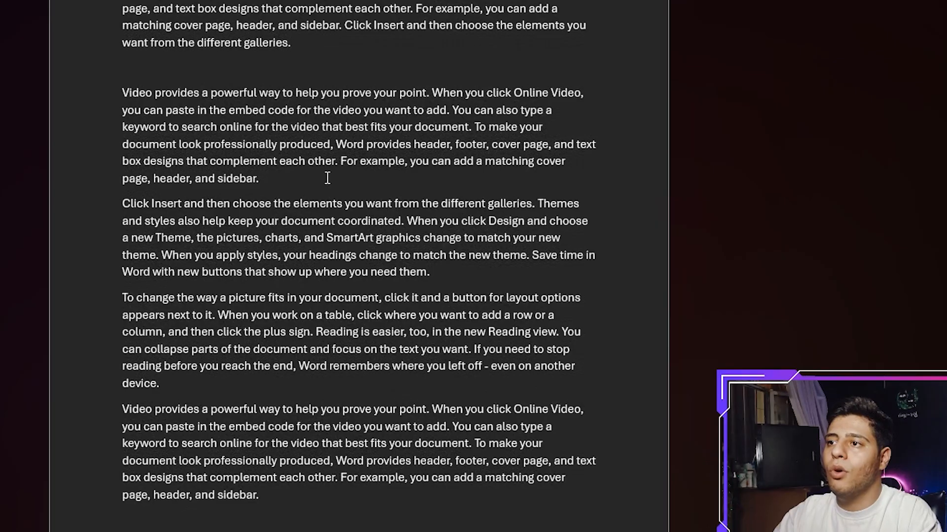
pyautogui.scroll(4, 327, 178)
pyautogui.scroll(-2, 257, 398)
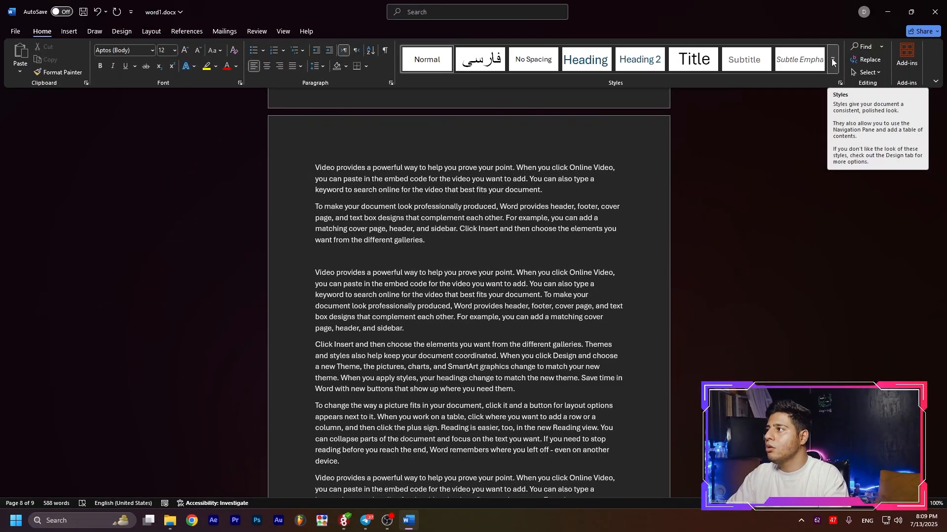
# Examine the full styles gallery and preview the Title style on the first sample paragraph without applying it.
pyautogui.click(832, 61)
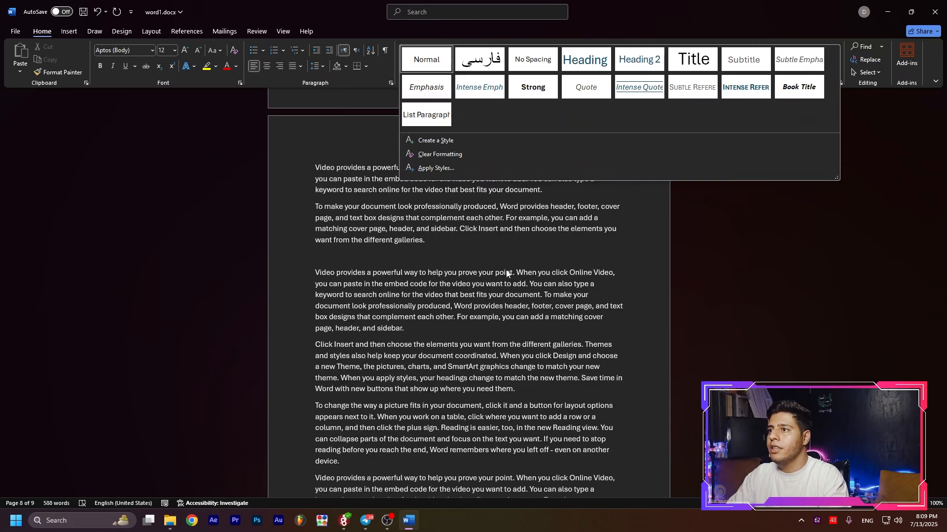
pyautogui.click(385, 308)
pyautogui.scroll(1, 348, 201)
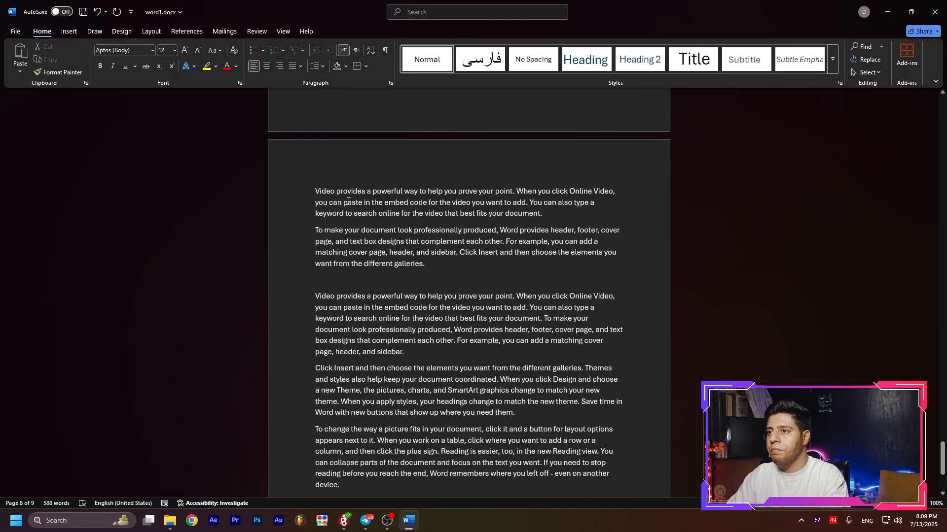
pyautogui.moveTo(312, 191); pyautogui.dragTo(551, 214)
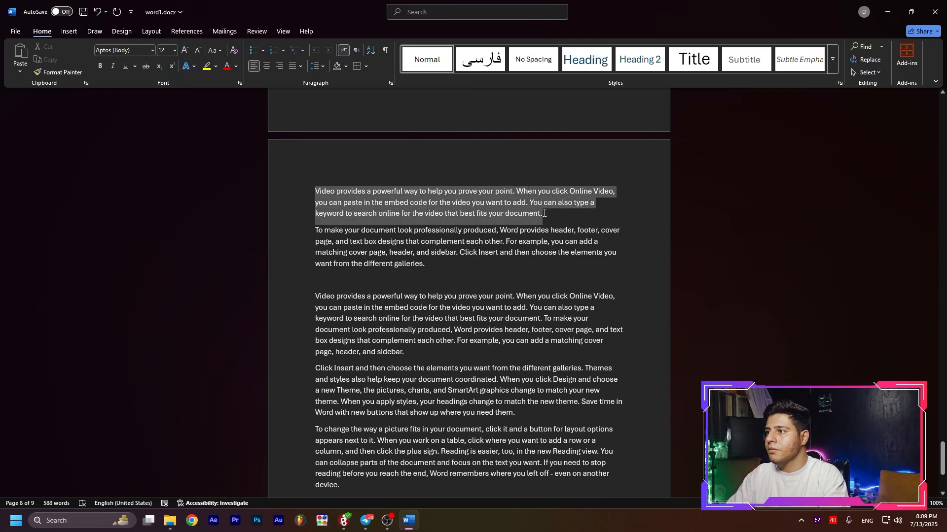
pyautogui.scroll(-3, 499, 123)
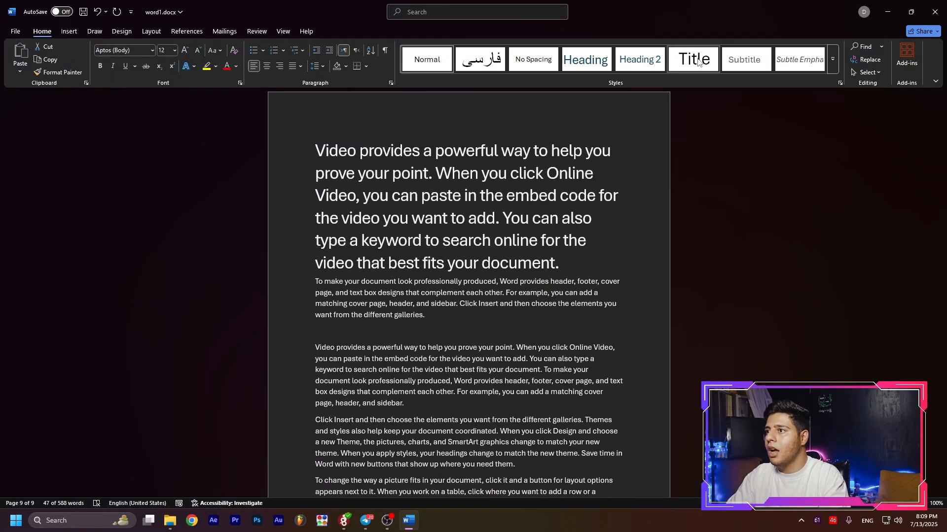
pyautogui.click(455, 236)
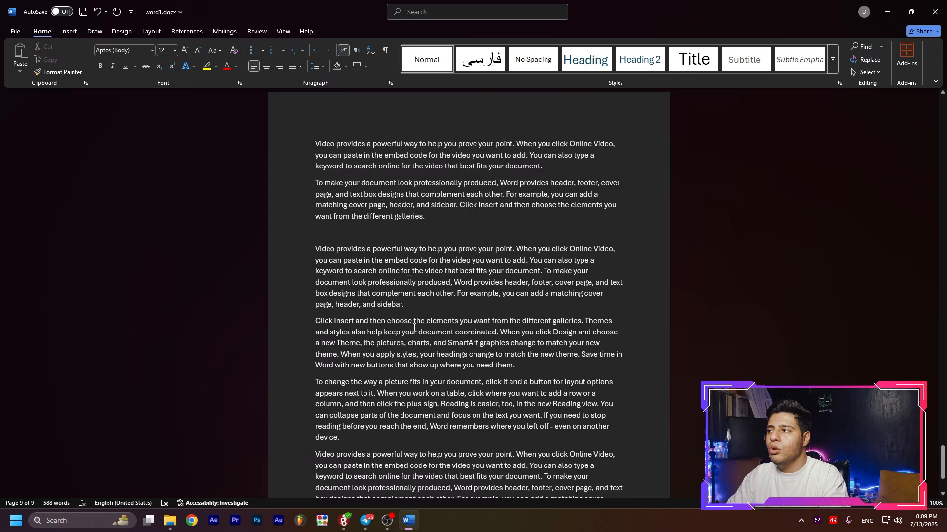
# Select the first sample paragraph and preview the Subtle Emphasis style on it without applying it.
pyautogui.scroll(-1, 414, 327)
pyautogui.scroll(2, 319, 167)
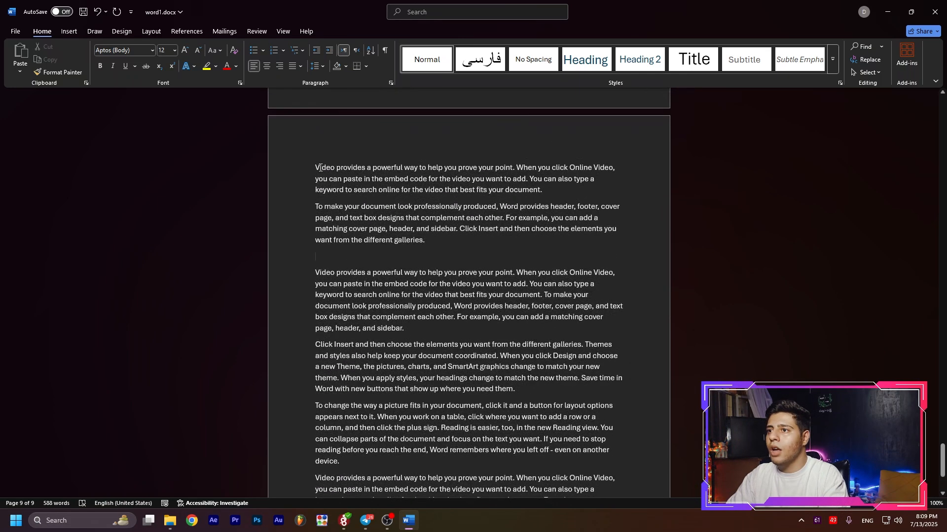
pyautogui.moveTo(316, 168); pyautogui.dragTo(546, 188)
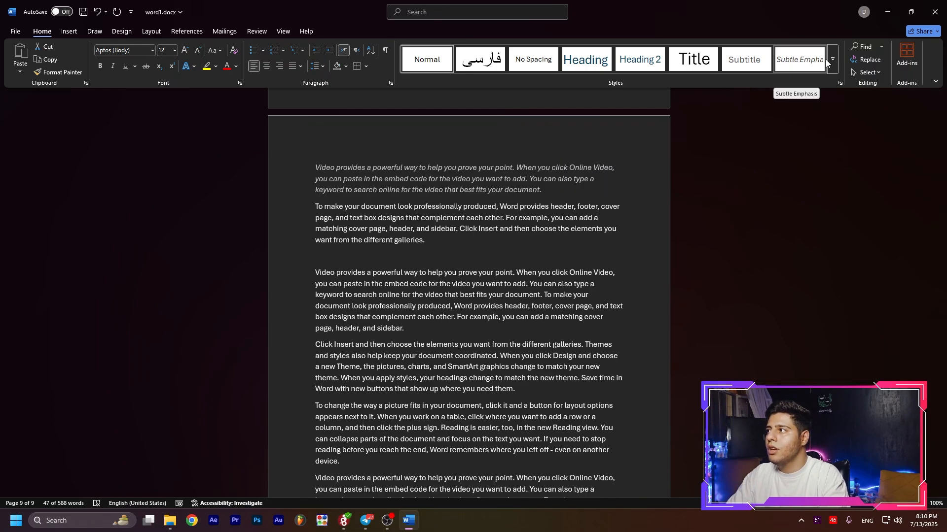
pyautogui.click(833, 60)
# Apply the first-level Heading style to the words "Video provides" at the start of the third sample paragraph.
pyautogui.moveTo(315, 273); pyautogui.dragTo(358, 273)
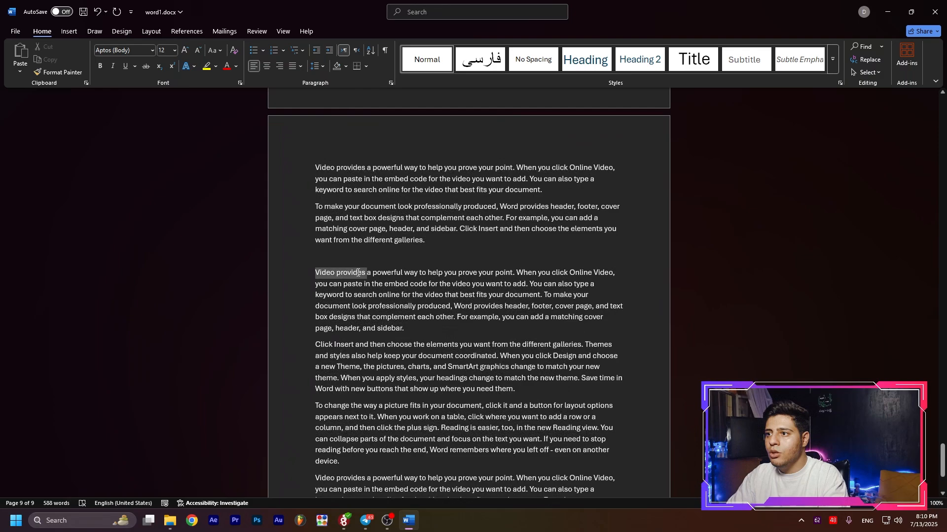
pyautogui.click(587, 61)
pyautogui.click(410, 303)
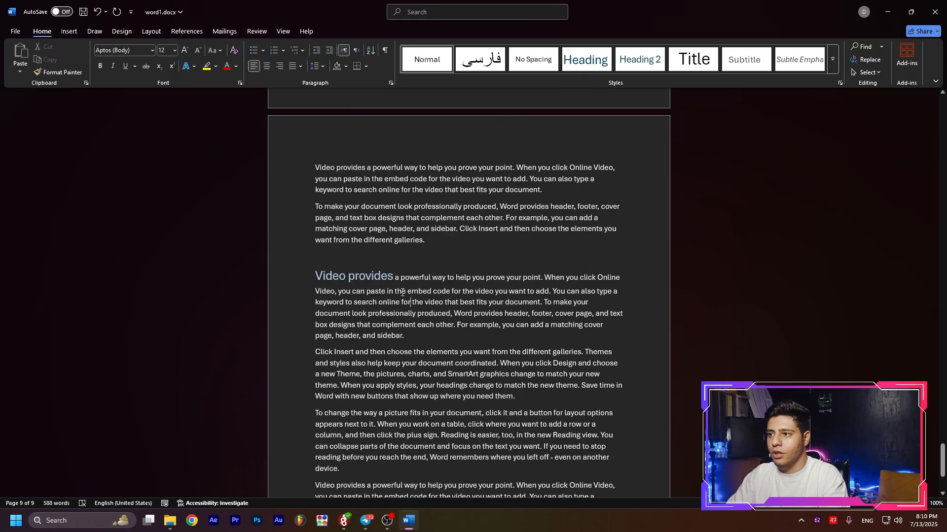
# Apply the Title style to the words "Click Insert and then choose" at the start of their paragraph.
pyautogui.scroll(-3, 418, 278)
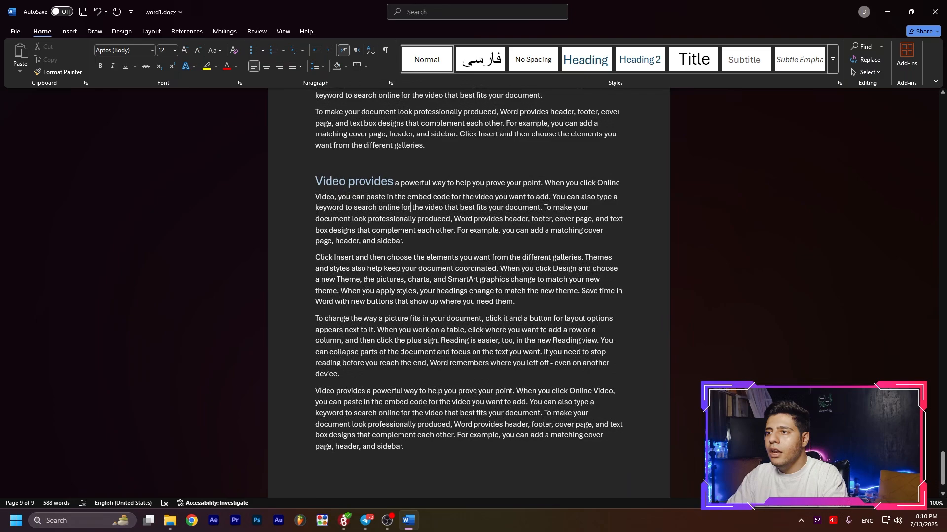
pyautogui.moveTo(313, 257); pyautogui.dragTo(413, 257)
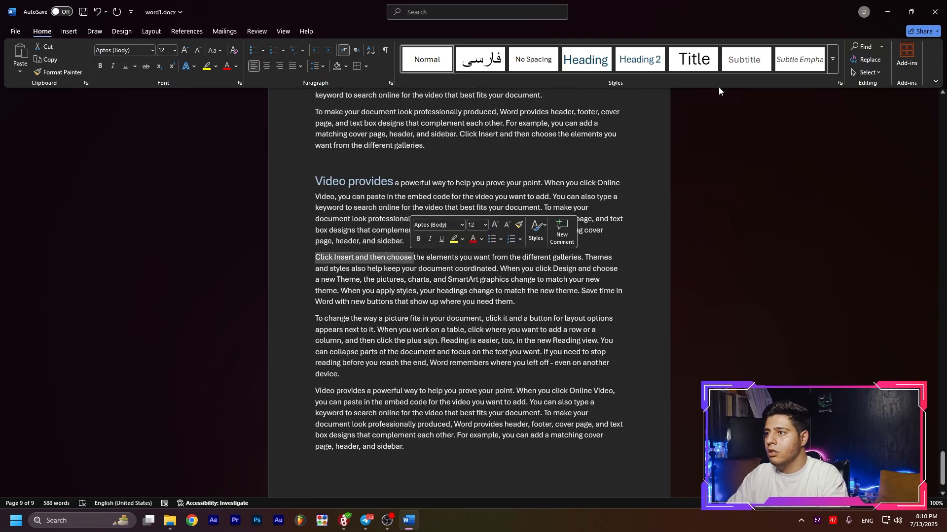
pyautogui.click(694, 60)
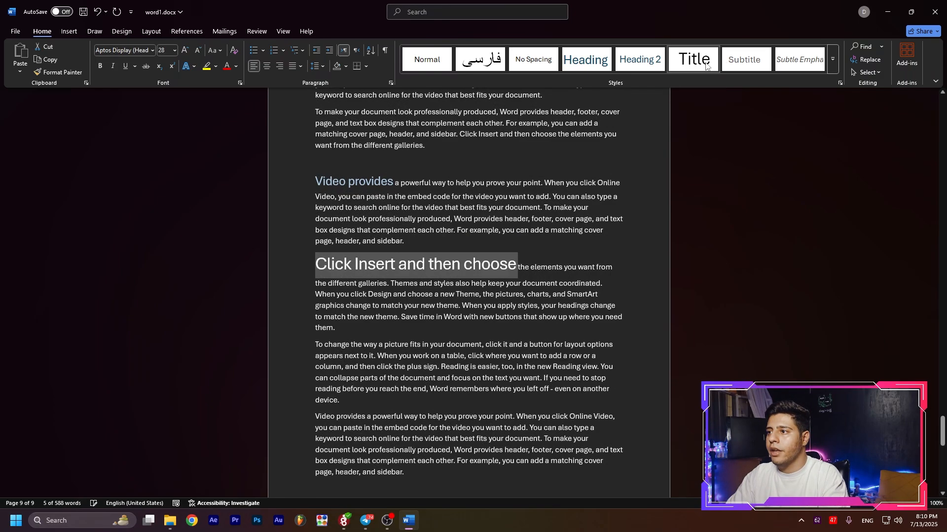
# Apply the Subtitle style to the whole paragraph below the "Click Insert and then choose" title.
pyautogui.scroll(-1, 477, 333)
pyautogui.moveTo(422, 286); pyautogui.dragTo(316, 242)
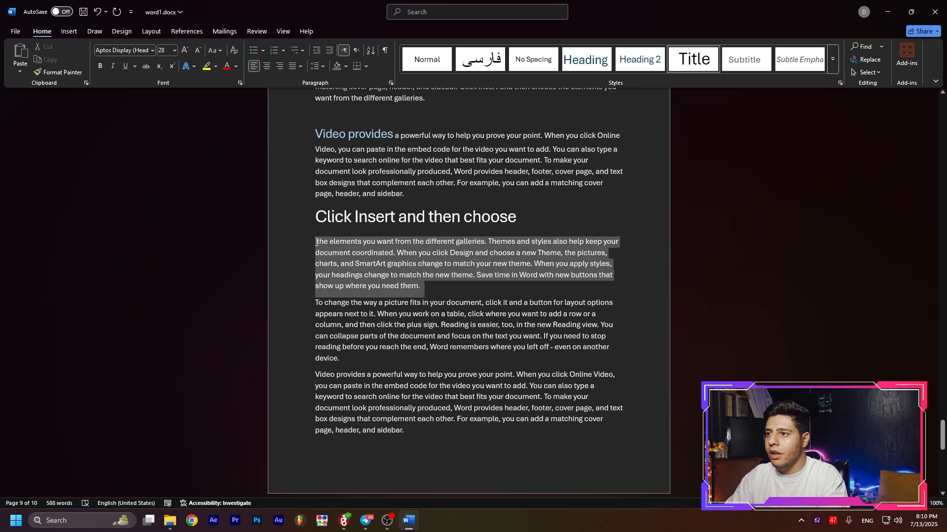
pyautogui.click(346, 274)
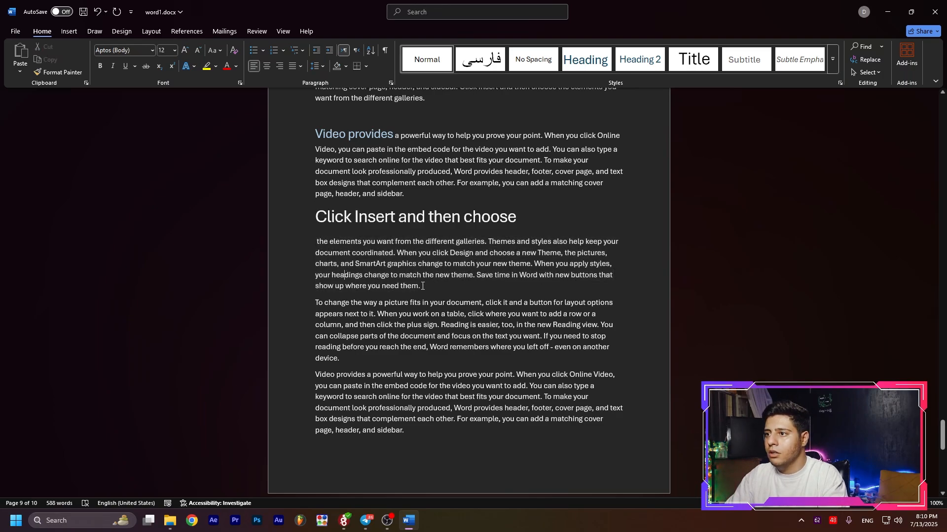
pyautogui.moveTo(422, 286); pyautogui.dragTo(318, 242)
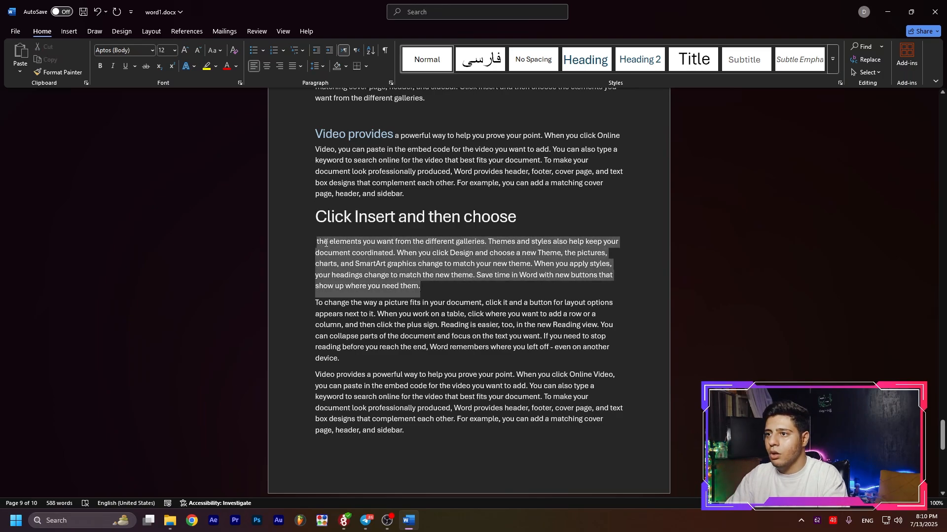
pyautogui.click(754, 64)
pyautogui.click(498, 346)
pyautogui.scroll(-1, 567, 329)
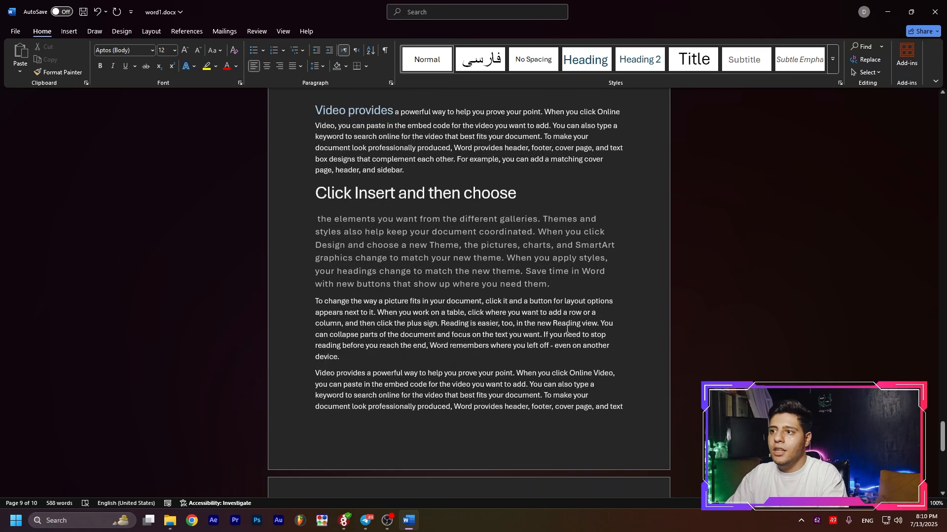
pyautogui.scroll(-5, 566, 329)
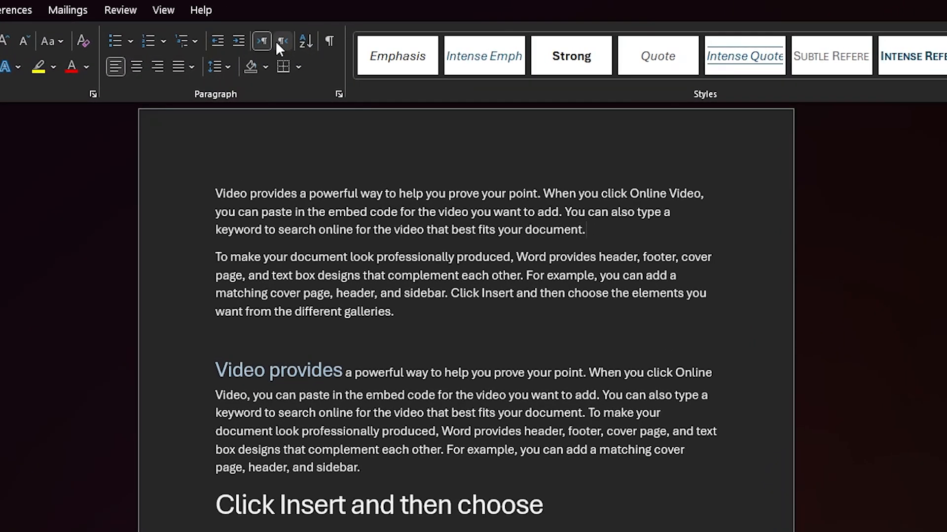
# Show the formatting marks, and switch the first sample paragraph to right-to-left direction and back to left-to-right.
pyautogui.click(331, 42)
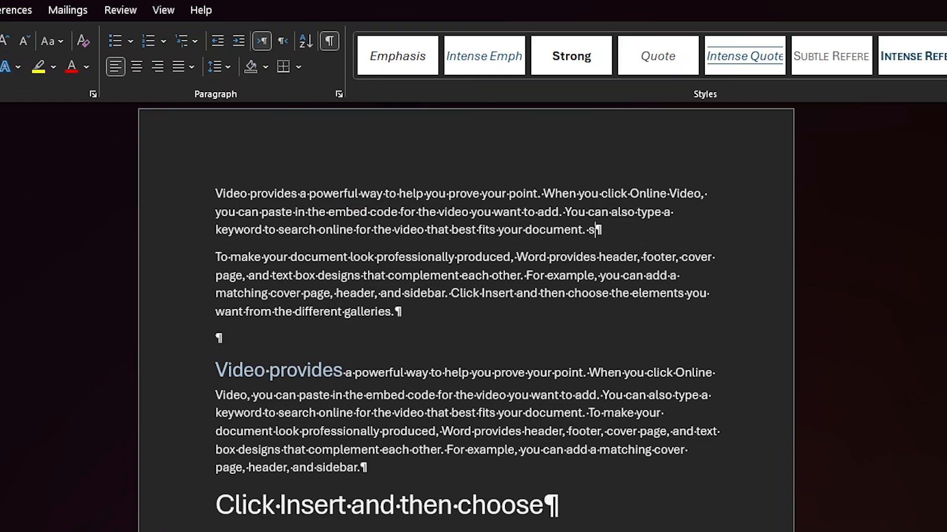
pyautogui.click(283, 42)
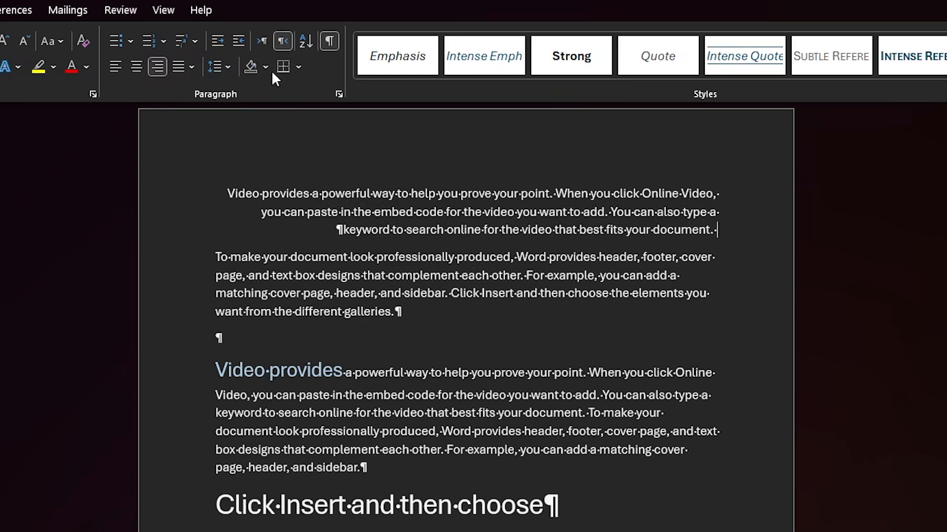
pyautogui.click(262, 41)
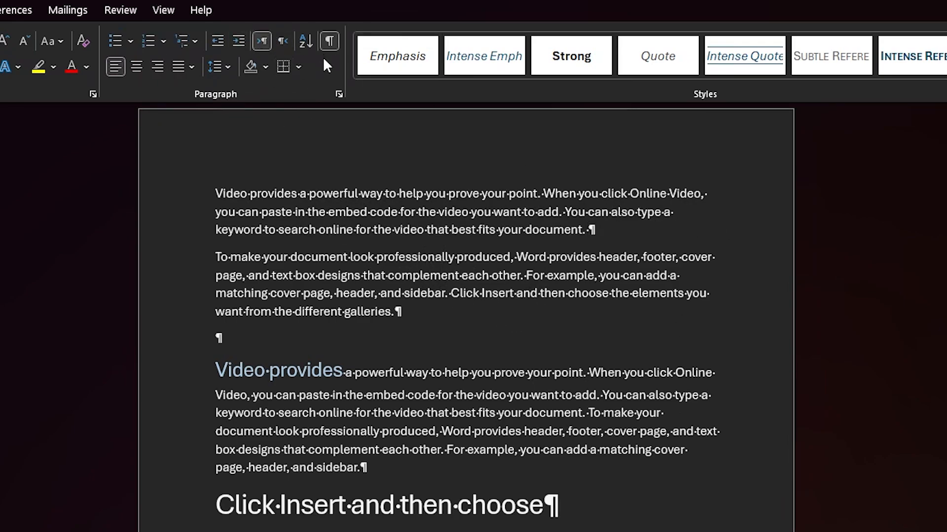
# Look over the space and paragraph marks throughout the sample text.
pyautogui.scroll(-4, 515, 316)
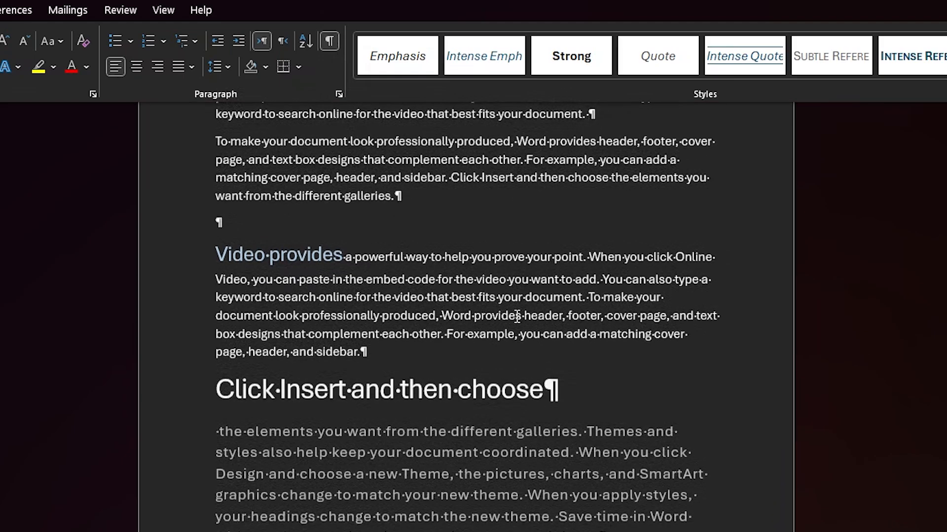
pyautogui.scroll(5, 517, 315)
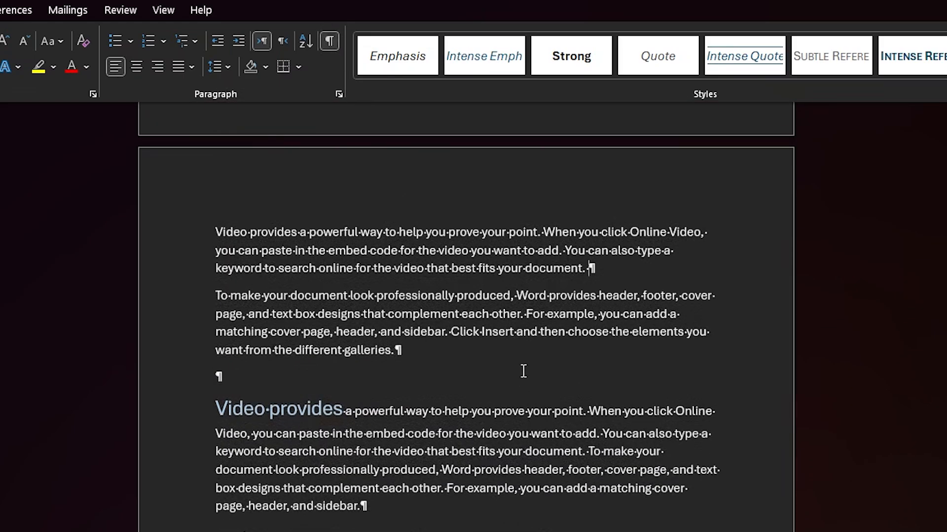
pyautogui.click(424, 348)
pyautogui.scroll(-1, 428, 428)
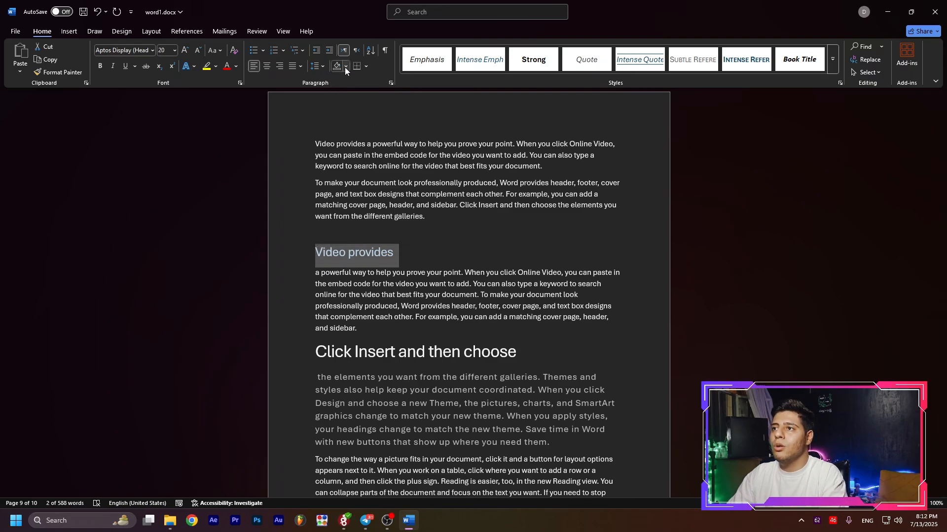
# Shade the "Video provides" heading with the bright blue theme color.
pyautogui.click(345, 67)
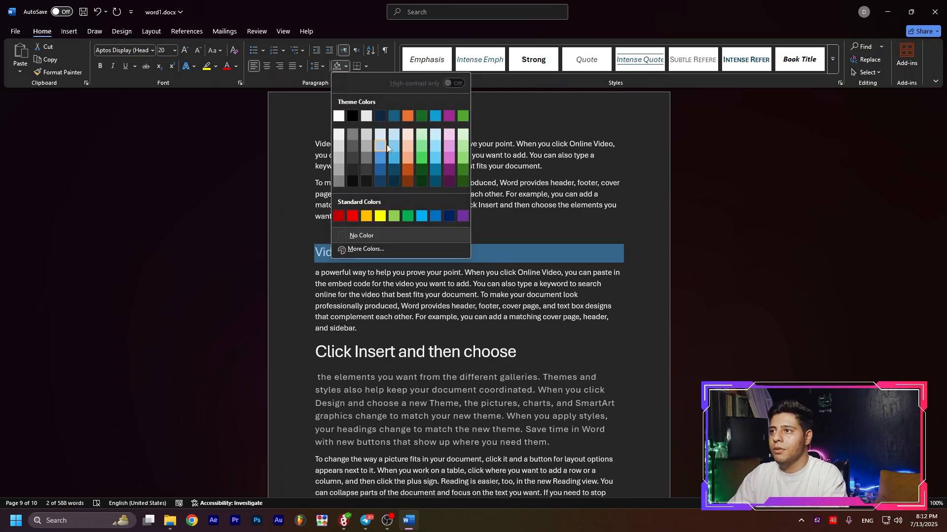
pyautogui.click(435, 116)
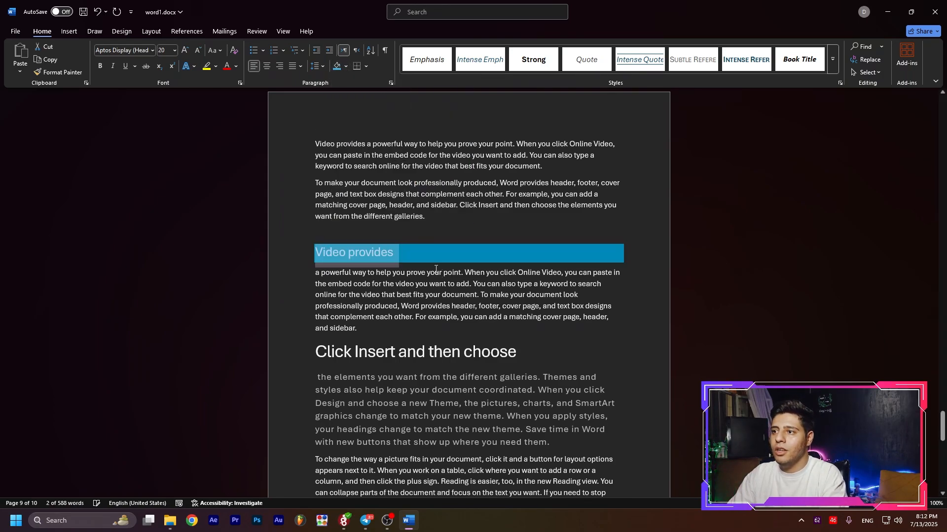
pyautogui.click(431, 296)
pyautogui.scroll(-1, 428, 301)
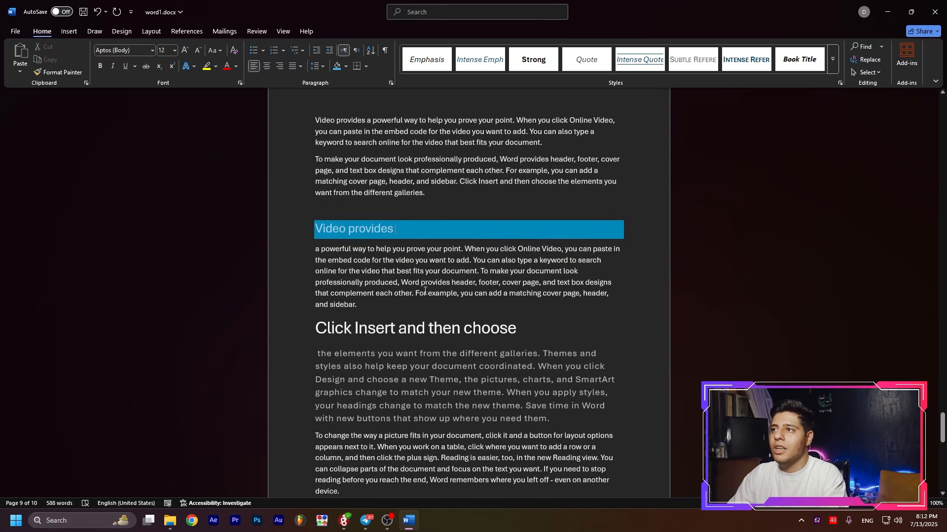
# Add a bottom border to the shaded "Video provides" heading.
pyautogui.moveTo(425, 231); pyautogui.dragTo(320, 226)
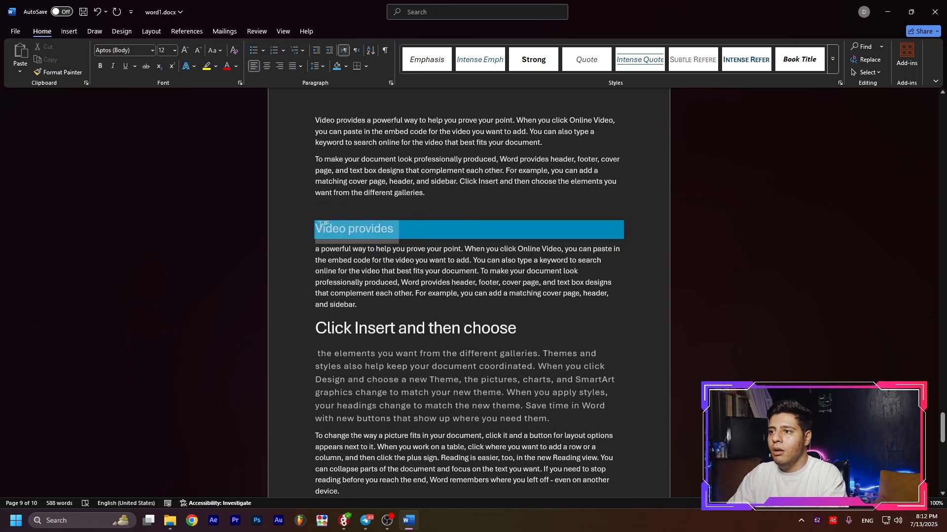
pyautogui.click(371, 269)
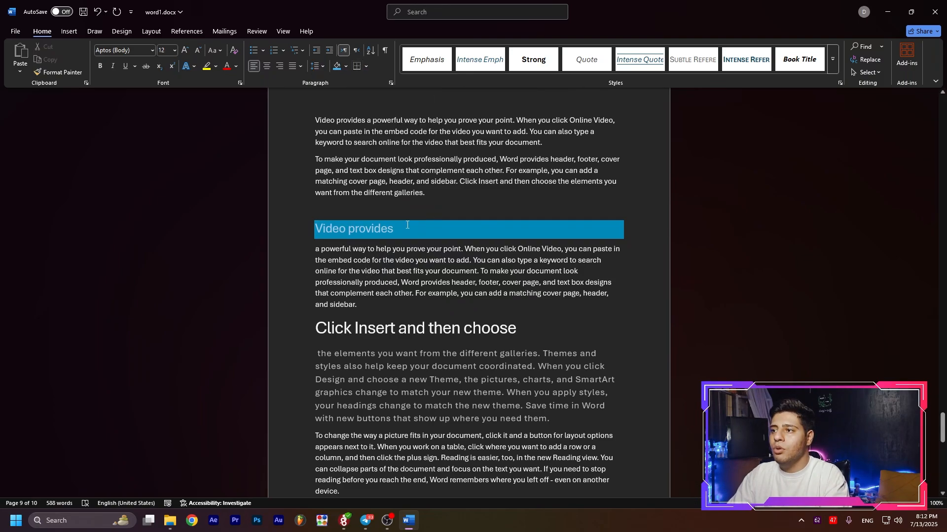
pyautogui.moveTo(406, 224); pyautogui.dragTo(324, 230)
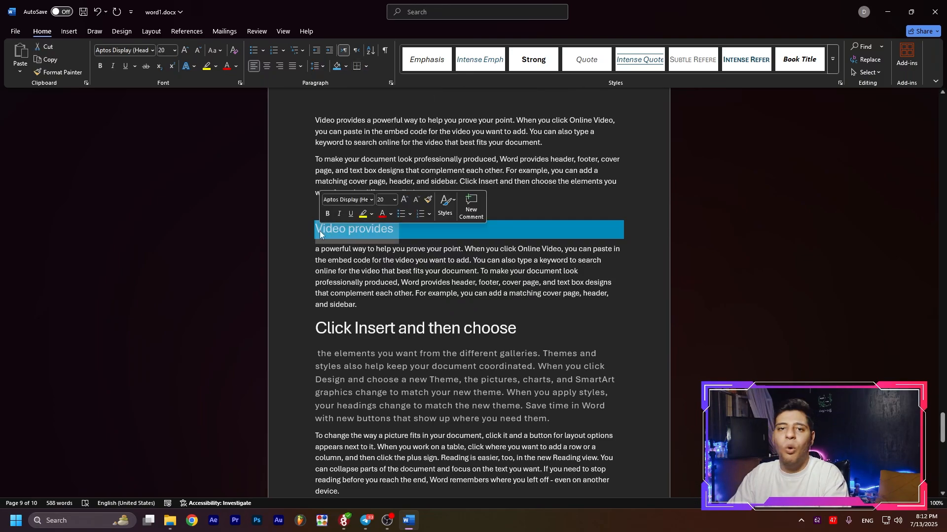
pyautogui.click(366, 66)
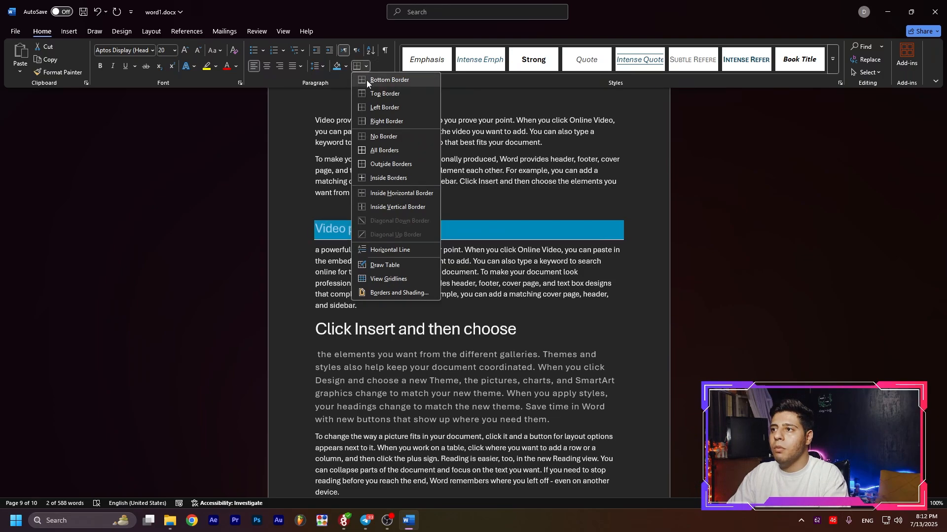
pyautogui.click(366, 80)
pyautogui.click(448, 233)
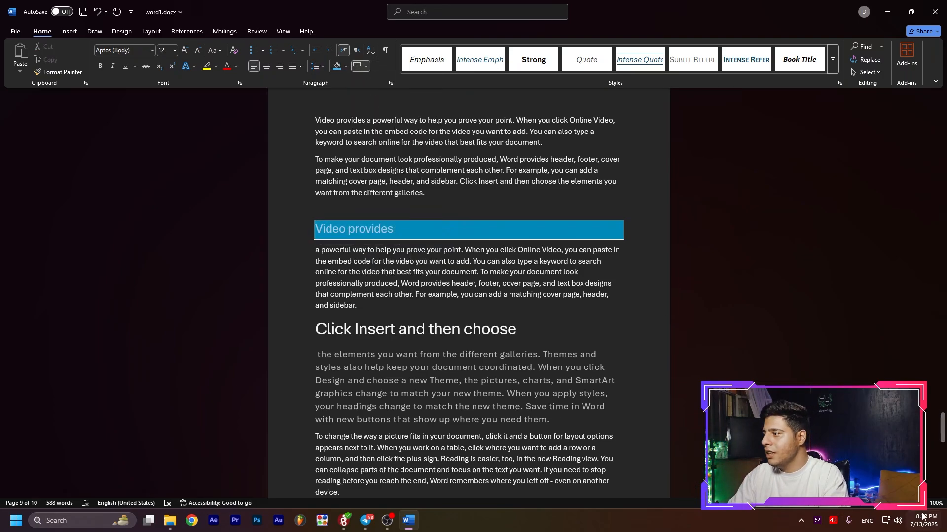
# Zoom the document to 170% and look over the shaded heading and the text around it.
pyautogui.scroll(3, 923, 513)
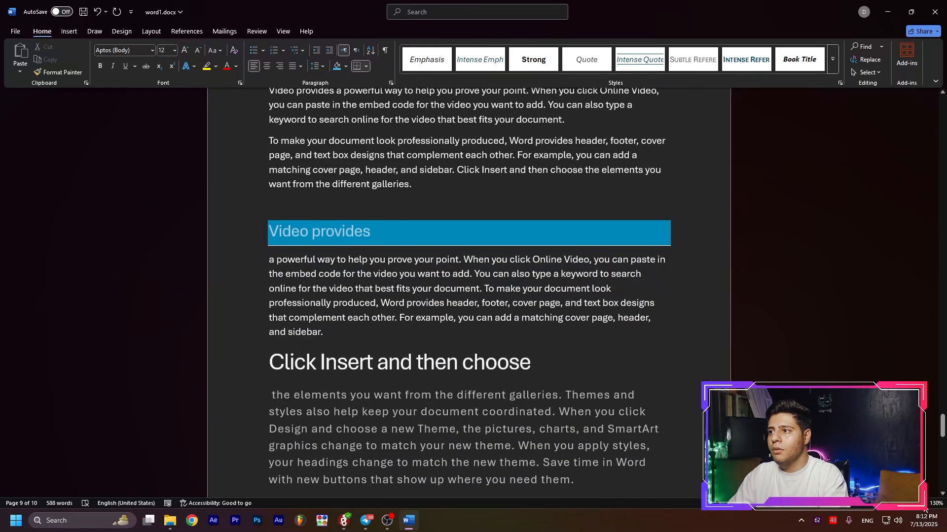
pyautogui.scroll(4, 925, 510)
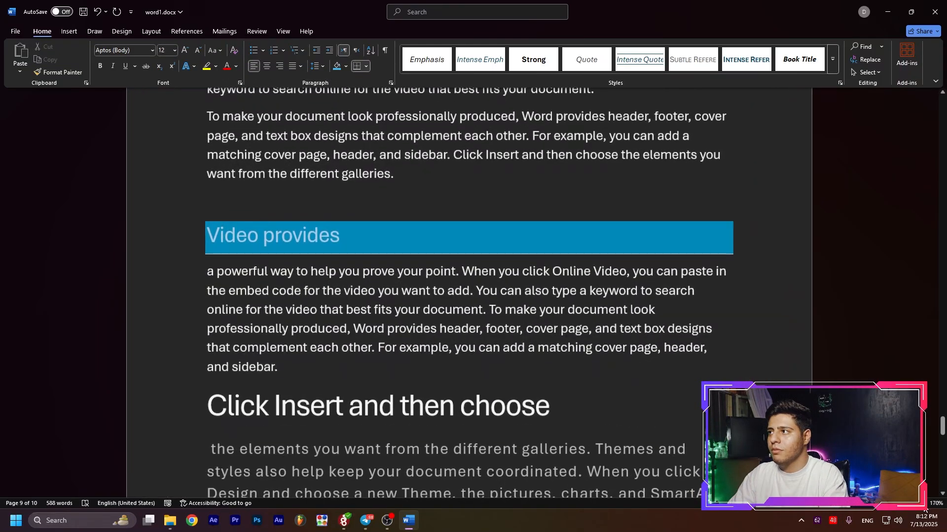
pyautogui.scroll(-3, 700, 385)
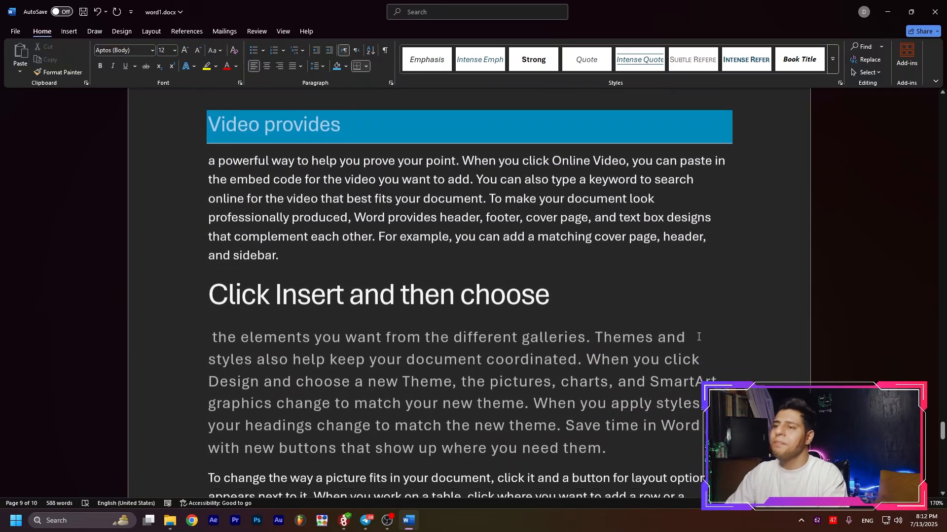
pyautogui.scroll(1, 695, 335)
pyautogui.click(353, 163)
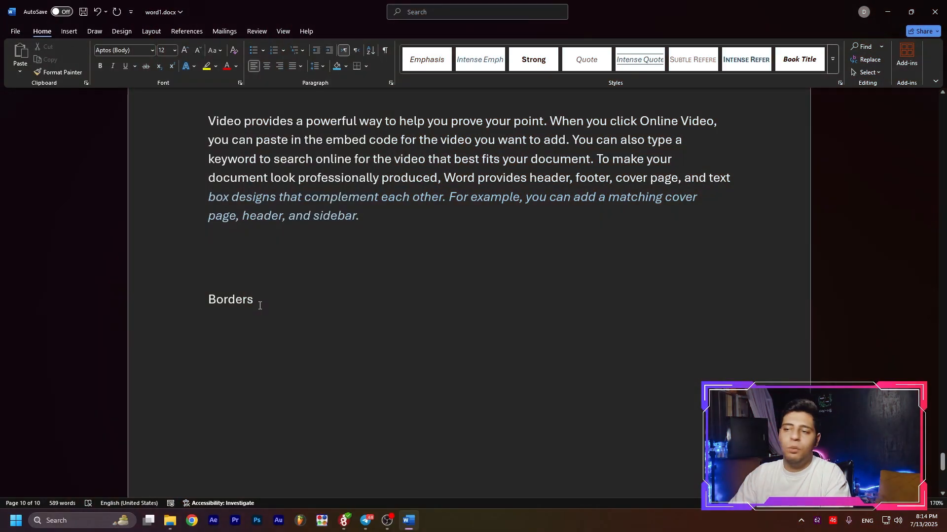
# Try a bottom border on the word "Borders", remove it, and try Inside Borders on the same word.
pyautogui.moveTo(250, 306); pyautogui.dragTo(212, 315)
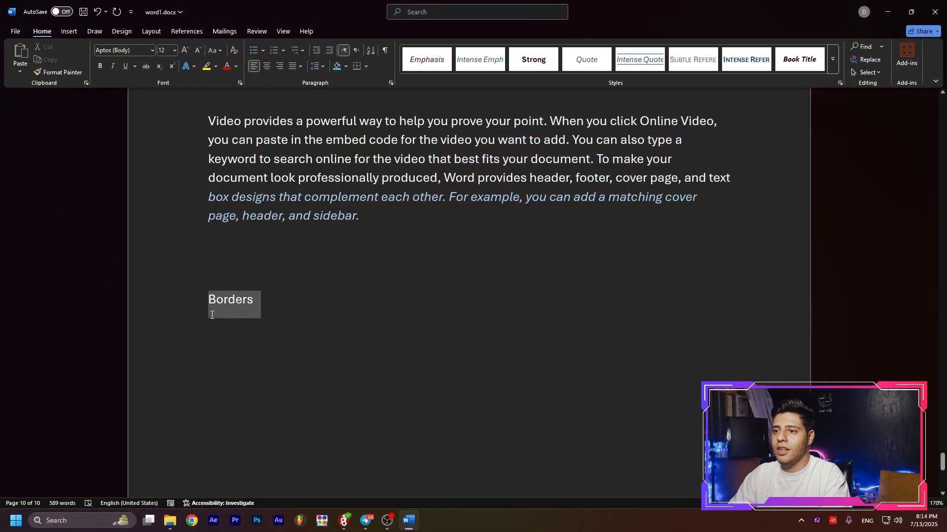
pyautogui.click(367, 67)
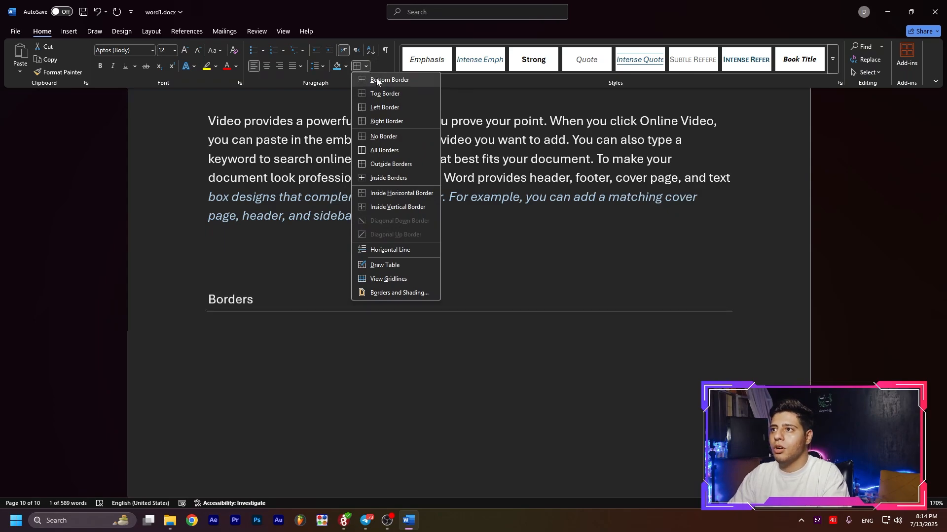
pyautogui.click(377, 80)
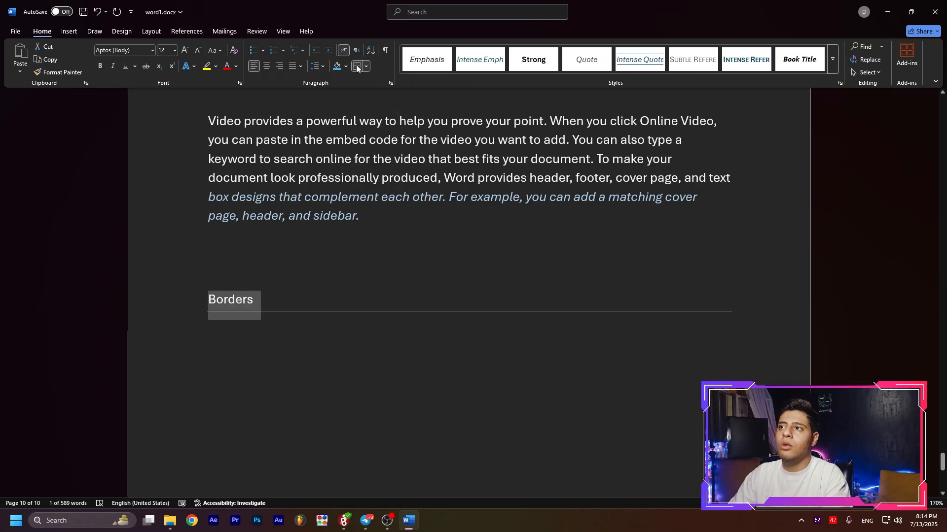
pyautogui.click(357, 66)
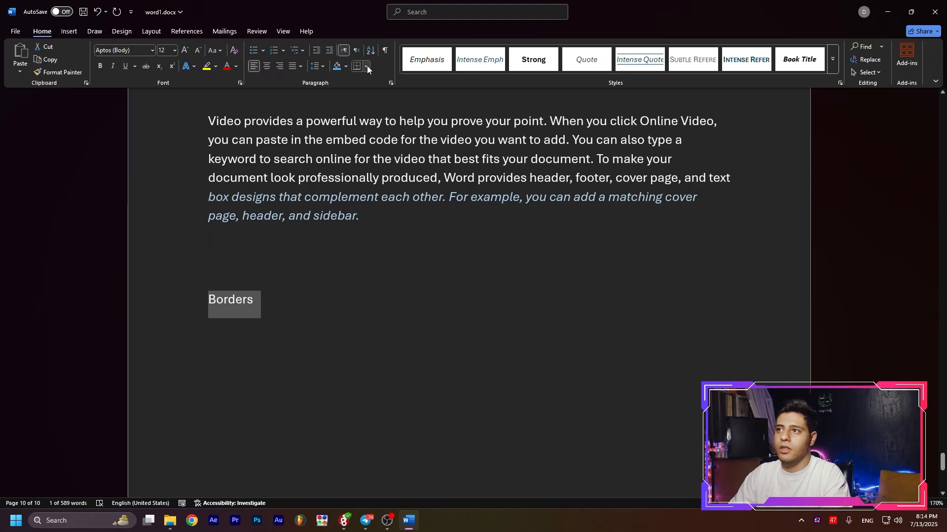
pyautogui.click(367, 66)
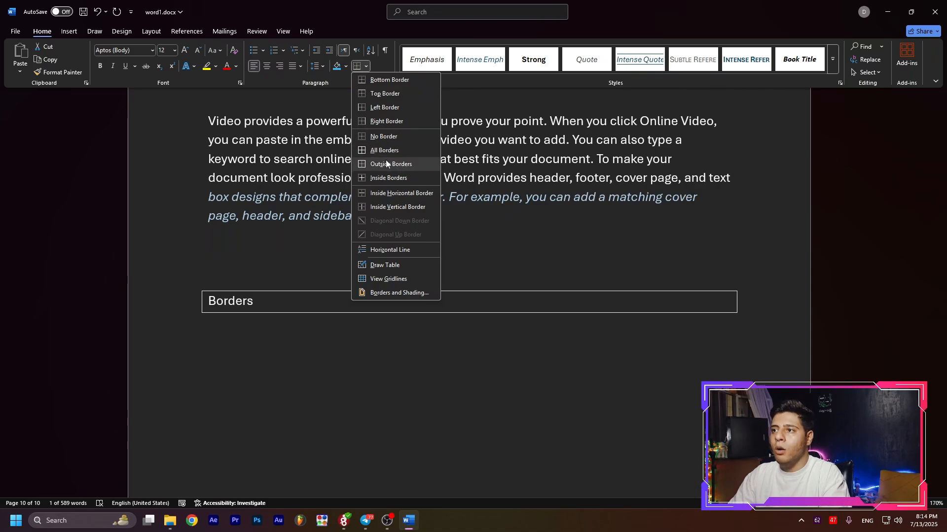
pyautogui.click(387, 179)
# Select the non-italic lines of the paragraph above the word "Borders" and open the border options for them.
pyautogui.scroll(2, 387, 179)
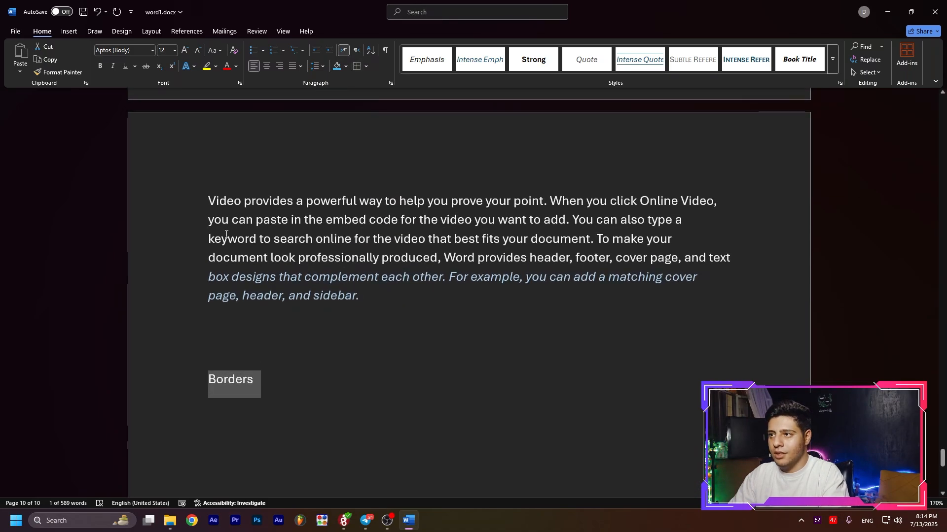
pyautogui.moveTo(207, 199); pyautogui.dragTo(735, 257)
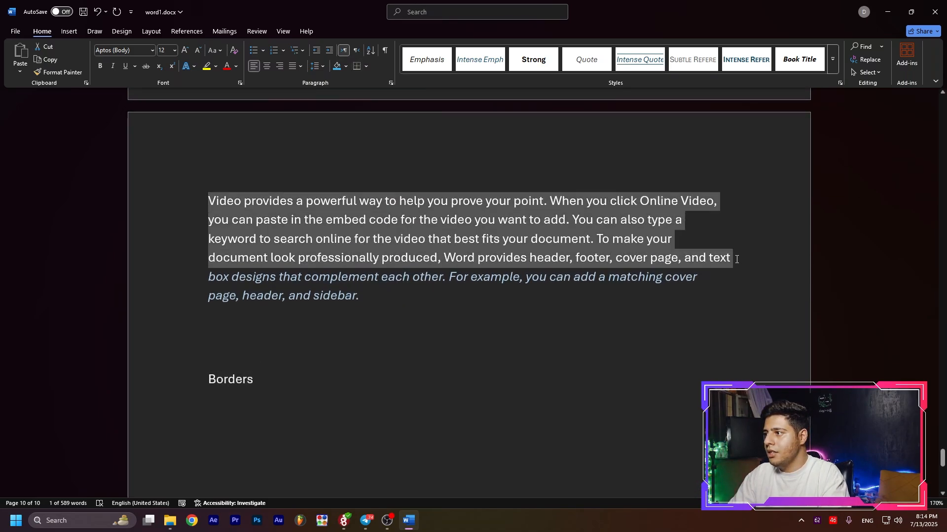
pyautogui.click(366, 66)
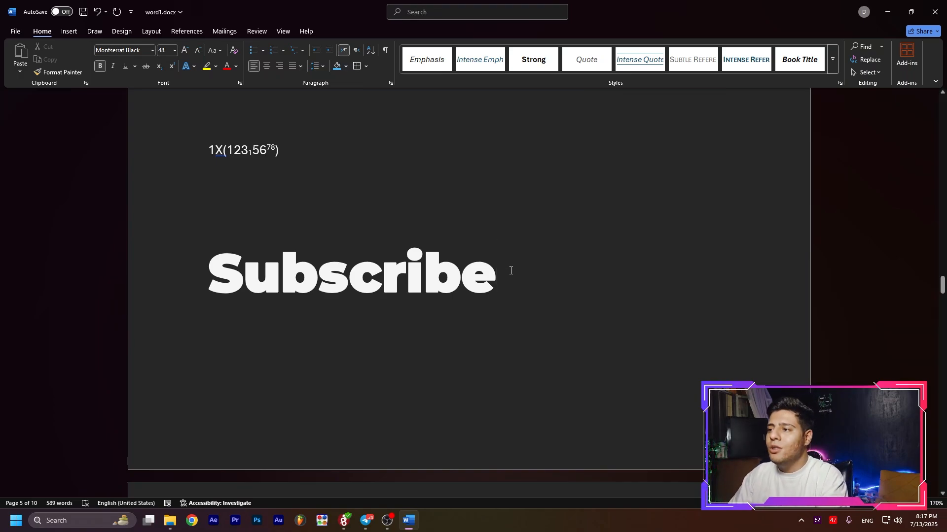
pyautogui.moveTo(511, 270); pyautogui.dragTo(208, 278)
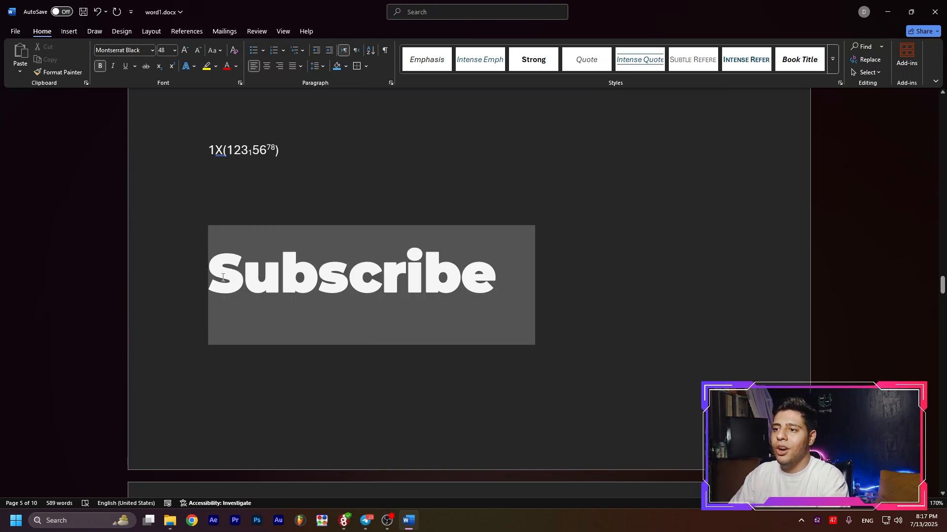
pyautogui.click(476, 290)
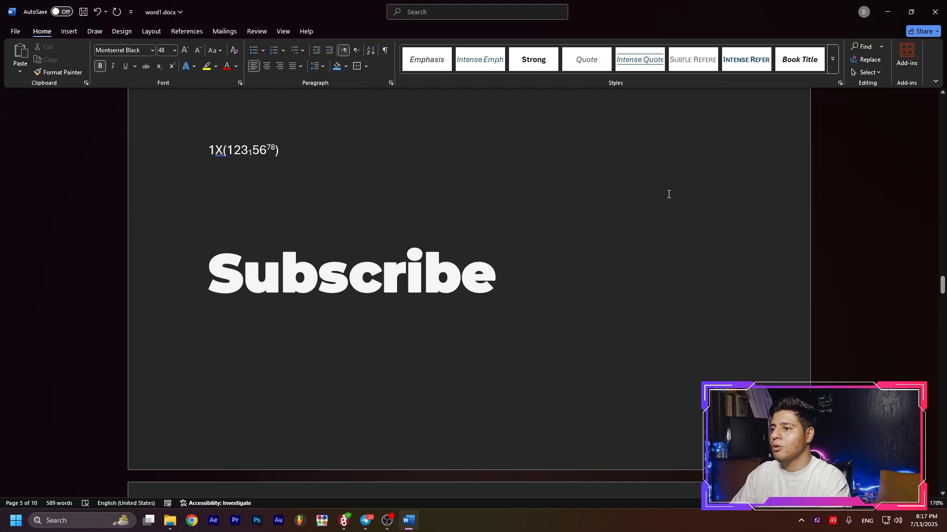
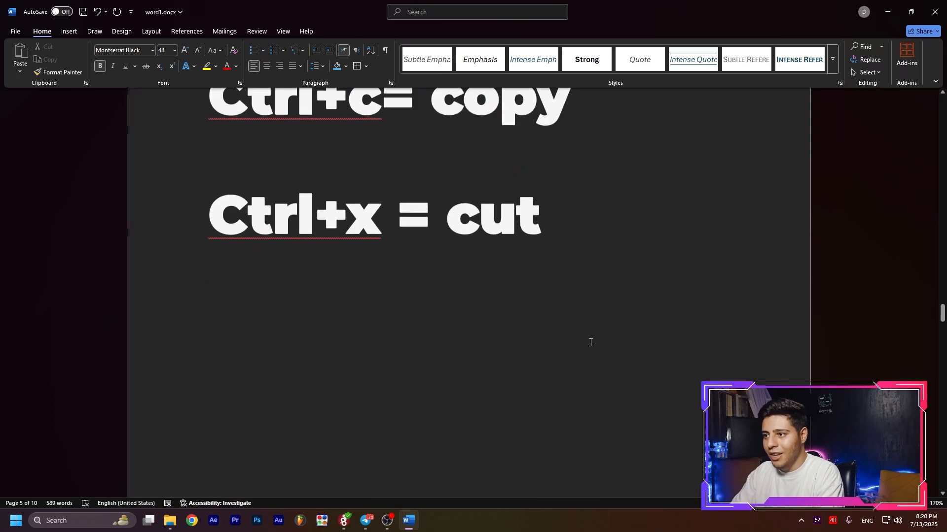
# Apply the custom Montserrat Black 48-point text style to the word "Borders" below the last paragraph.
pyautogui.scroll(-15, 523, 246)
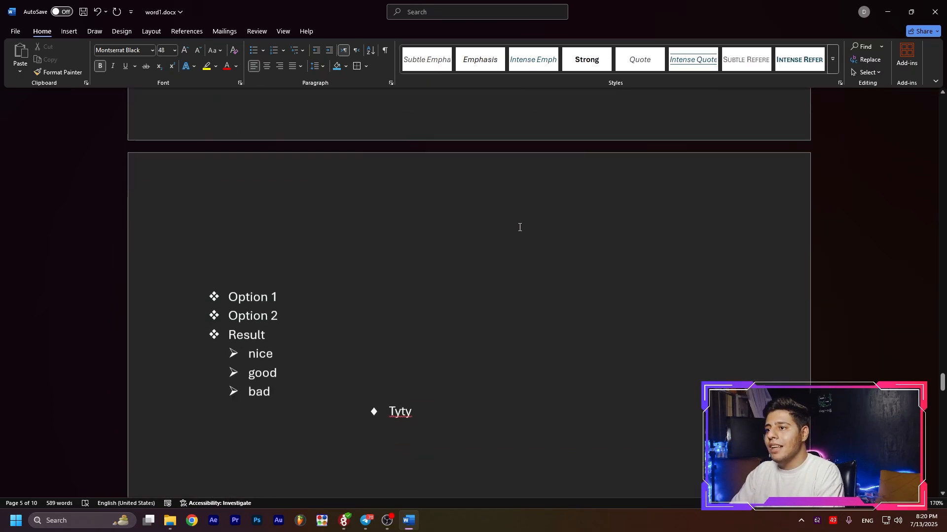
pyautogui.scroll(-12, 519, 233)
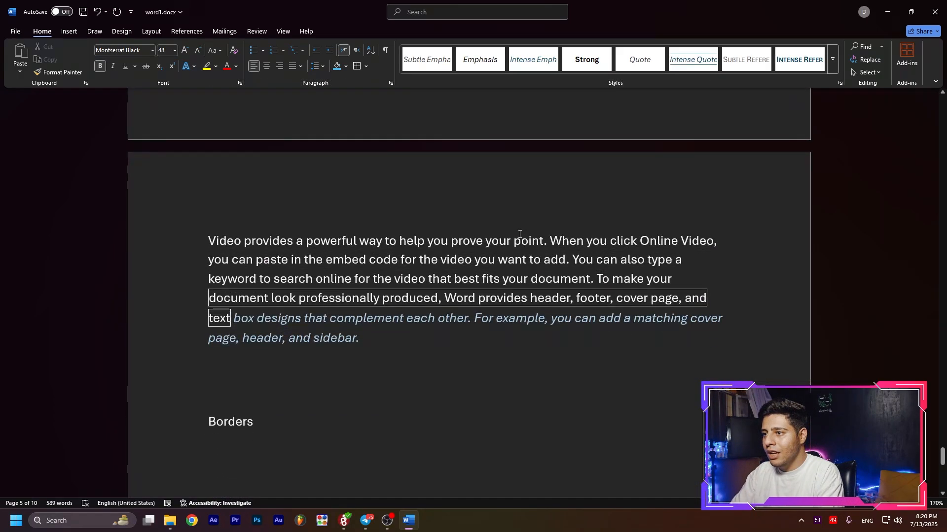
pyautogui.scroll(3, 317, 262)
pyautogui.doubleClick(255, 262)
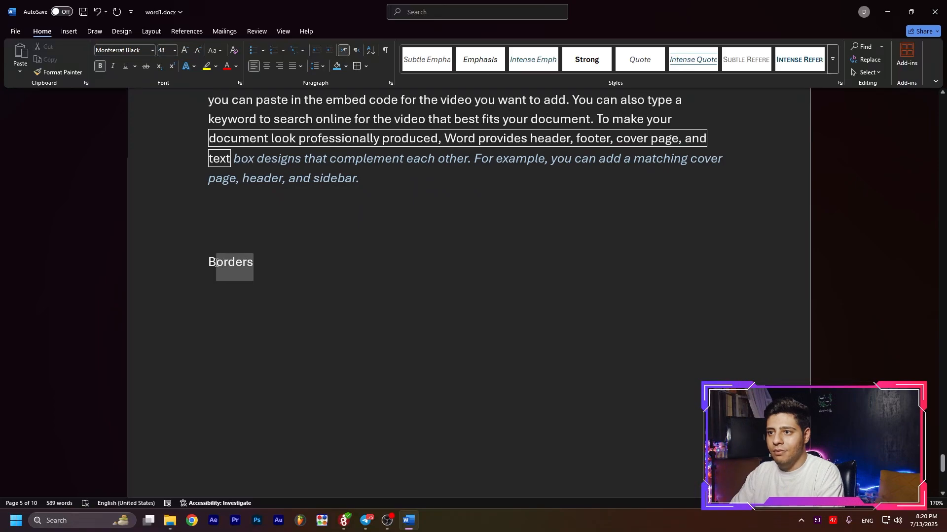
pyautogui.click(833, 60)
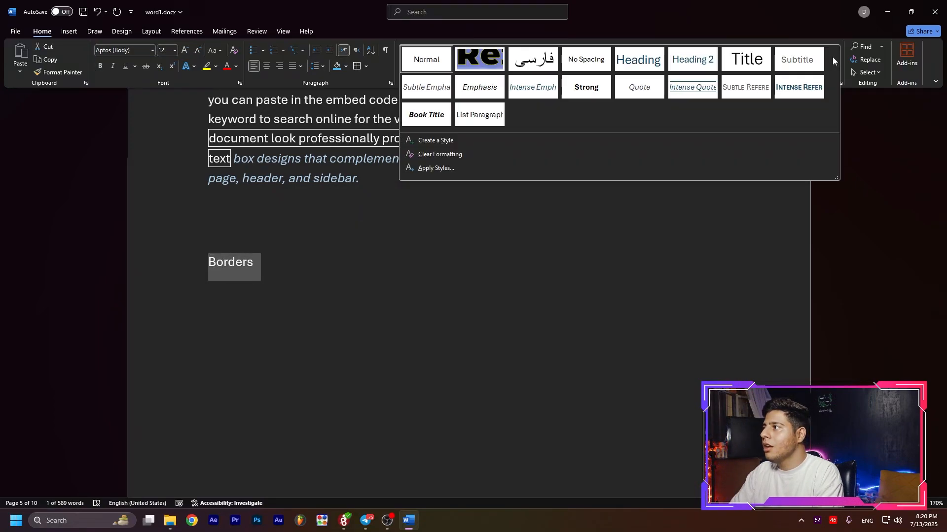
pyautogui.click(480, 59)
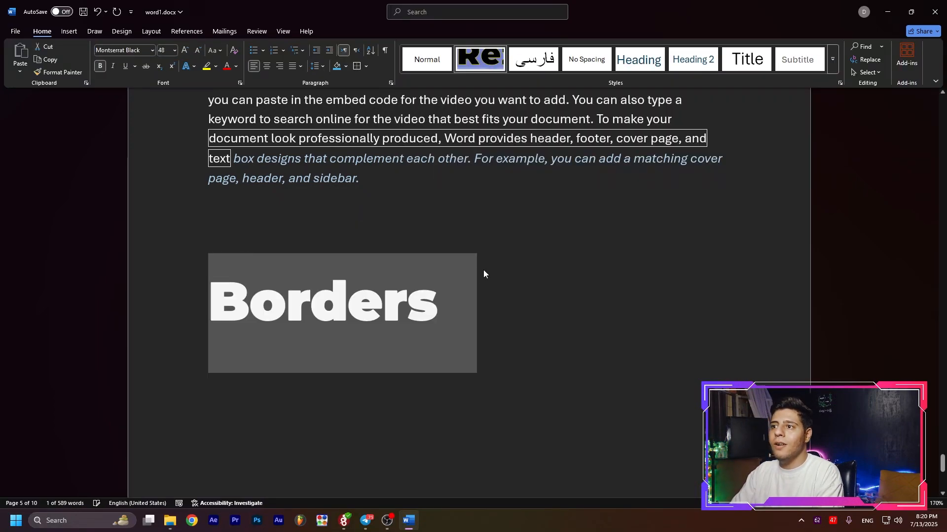
pyautogui.click(500, 285)
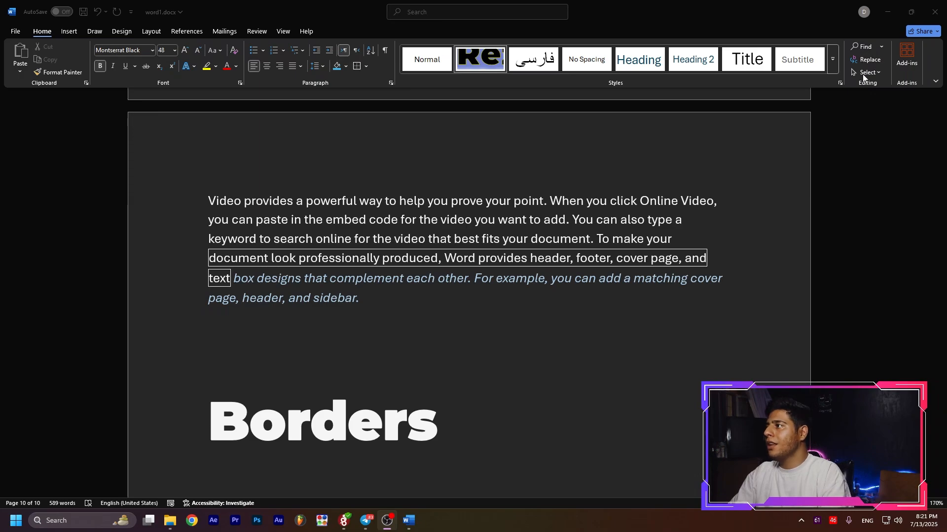
# Search the document for "video" and look over the highlighted matches around the shaded heading.
pyautogui.click(862, 48)
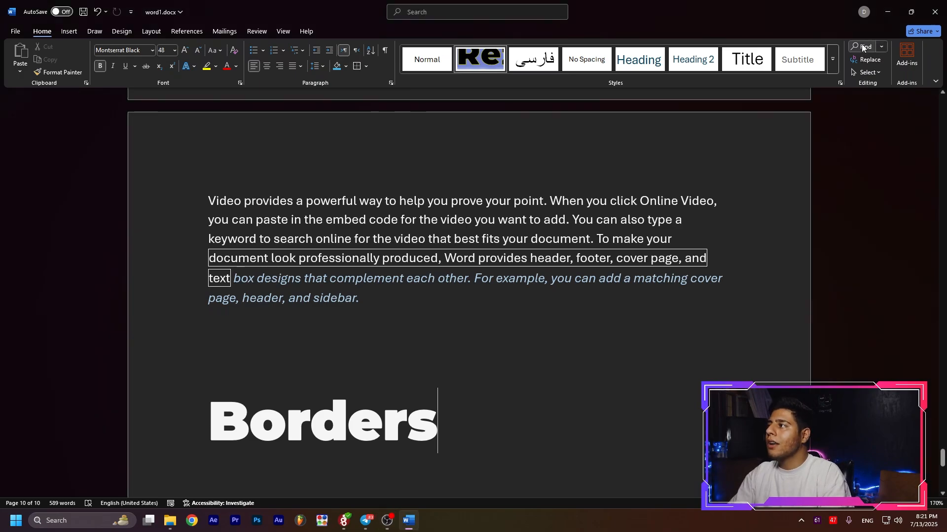
pyautogui.click(866, 46)
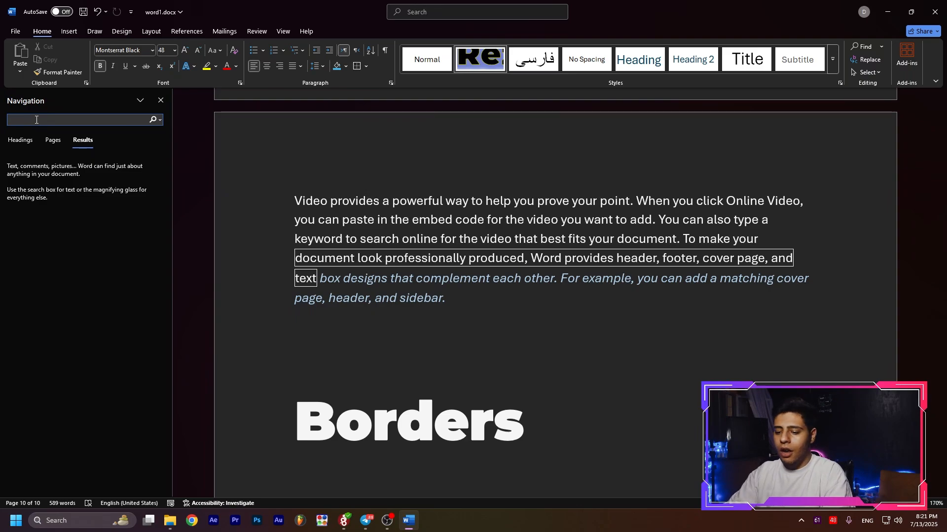
pyautogui.scroll(15, 391, 204)
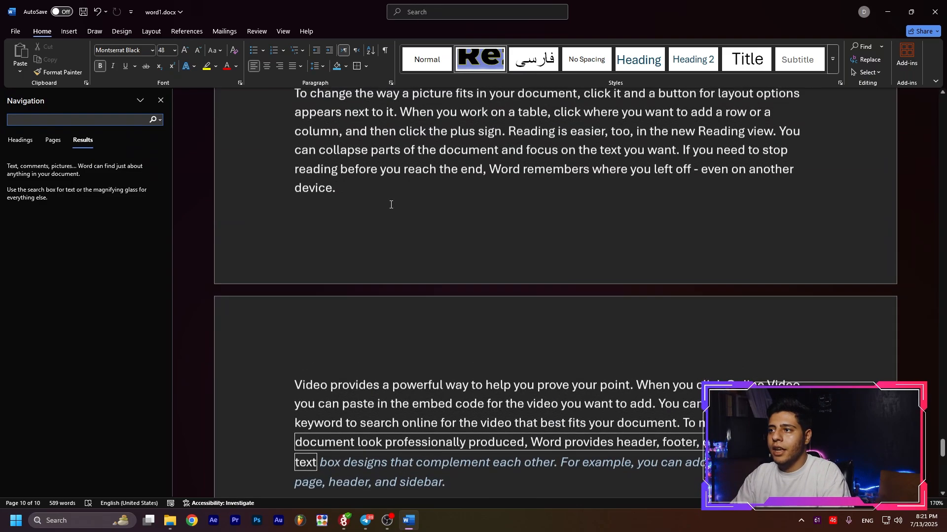
pyautogui.scroll(4, 391, 205)
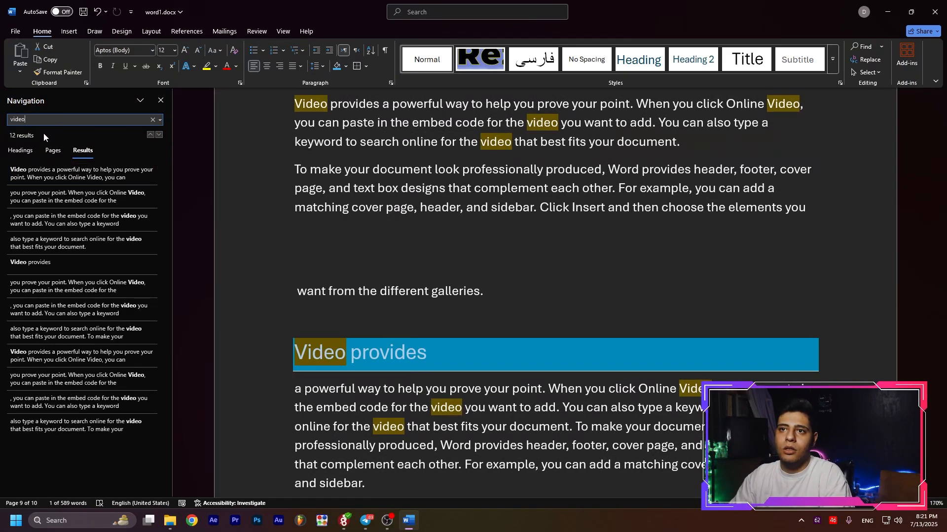
pyautogui.scroll(2, 337, 238)
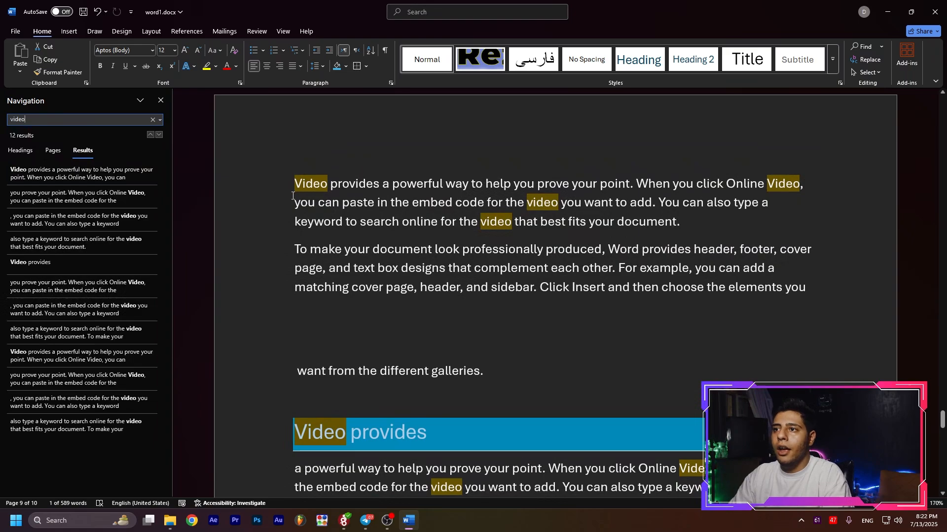
pyautogui.scroll(-4, 316, 188)
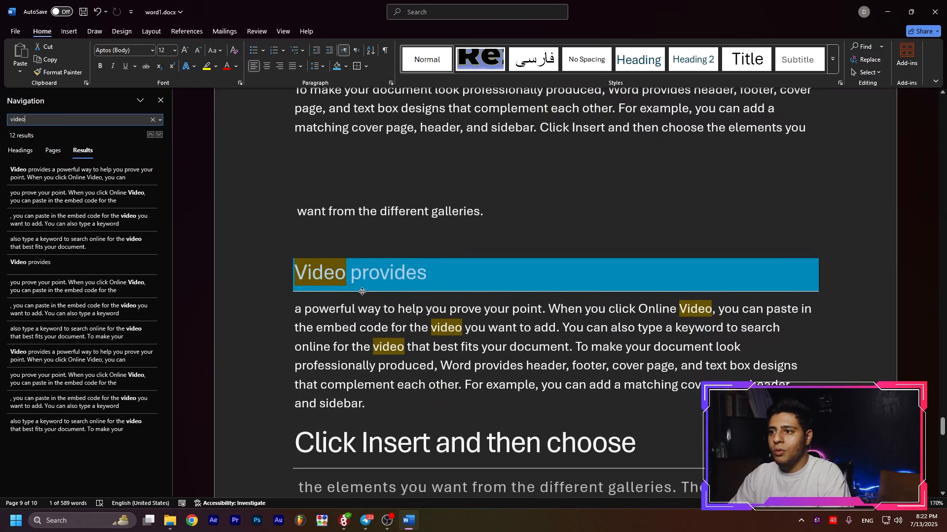
# Jump between several "video" search results, including the shaded "Video provides" heading and the paragraph below it.
pyautogui.click(78, 180)
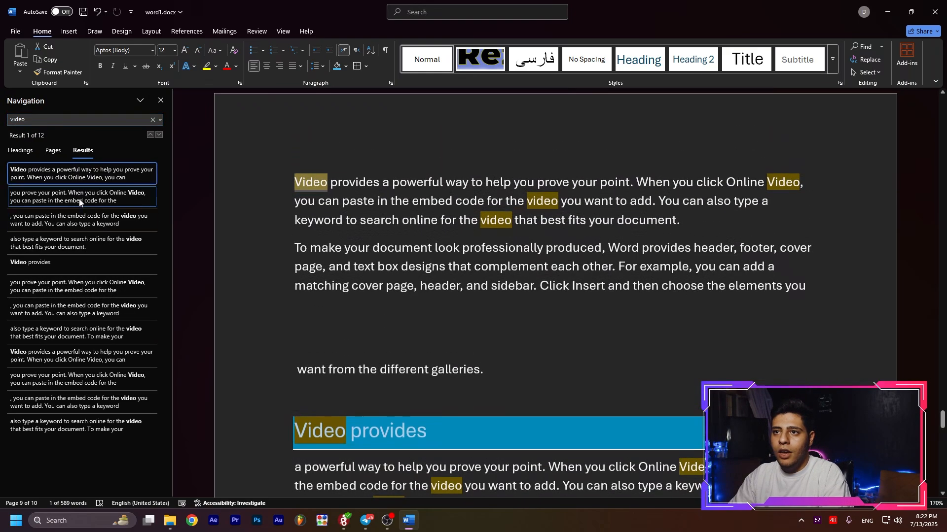
pyautogui.click(80, 202)
pyautogui.click(79, 220)
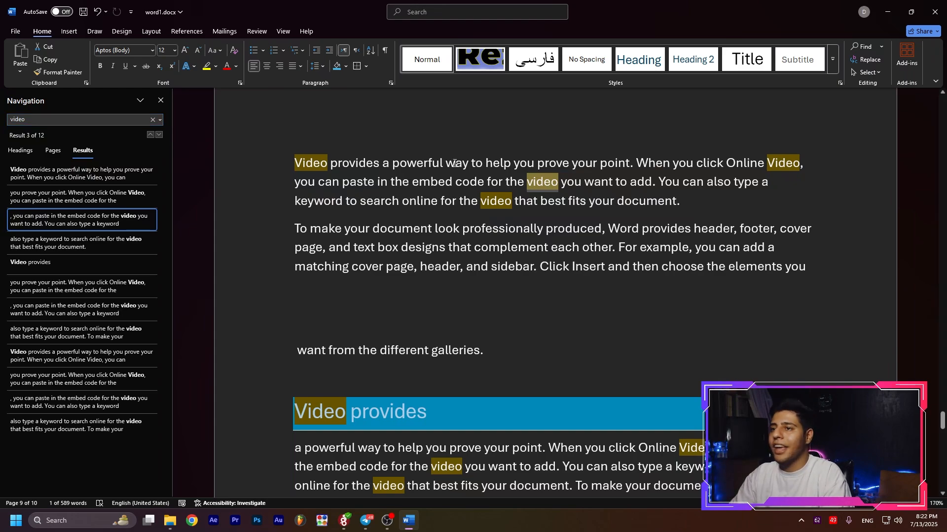
pyautogui.click(104, 271)
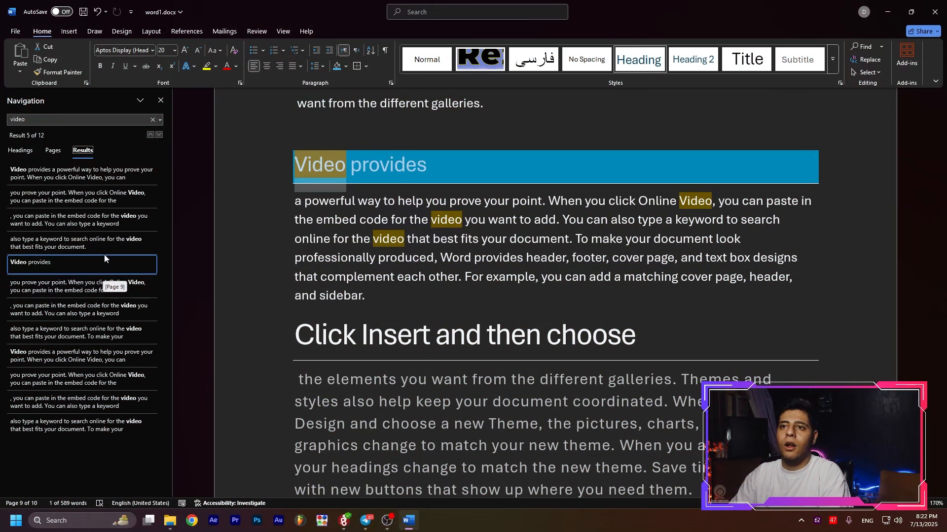
pyautogui.click(98, 173)
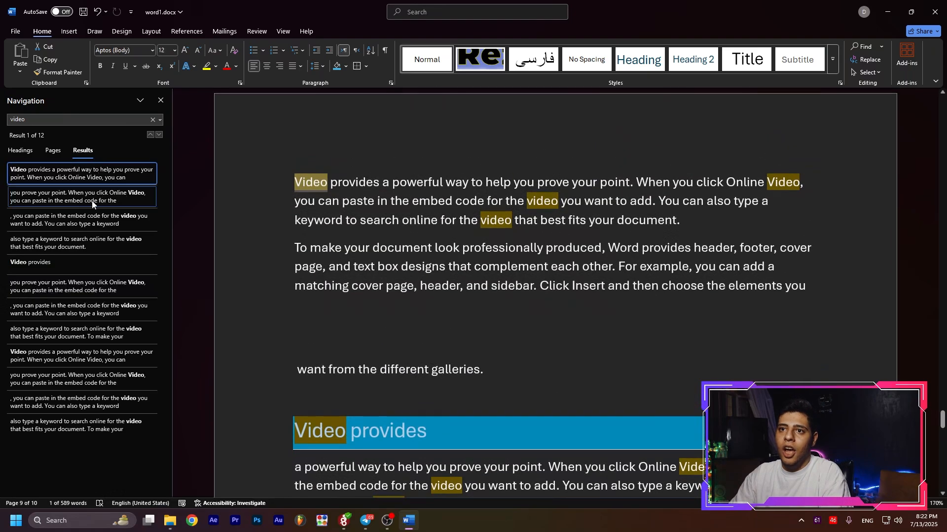
pyautogui.click(79, 197)
pyautogui.click(78, 223)
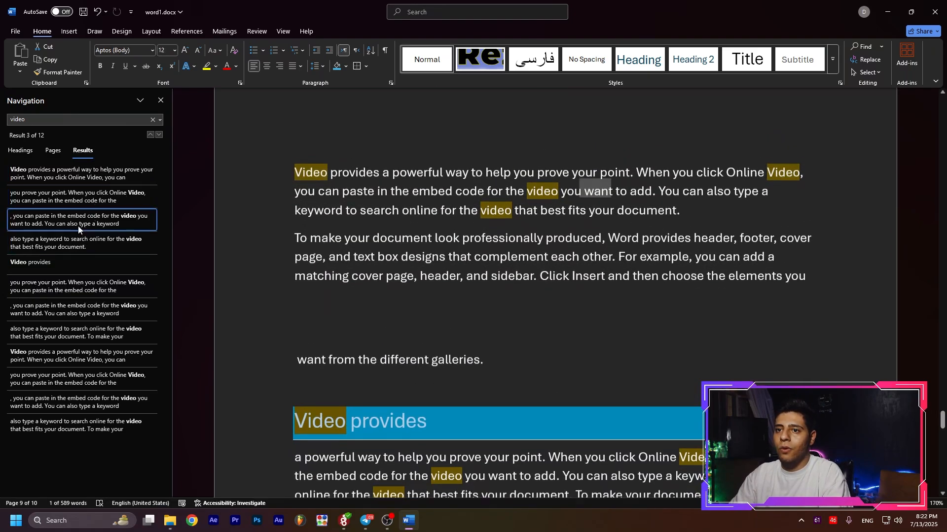
pyautogui.click(78, 261)
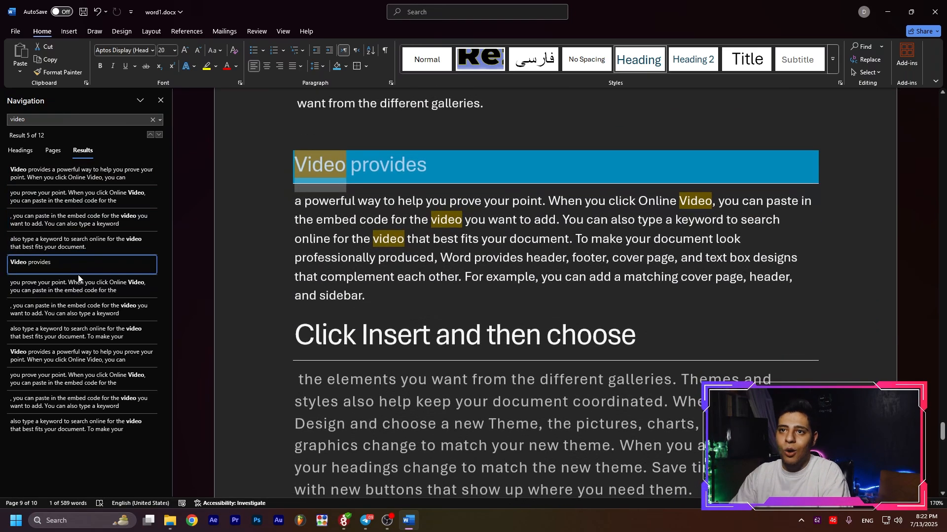
pyautogui.click(76, 307)
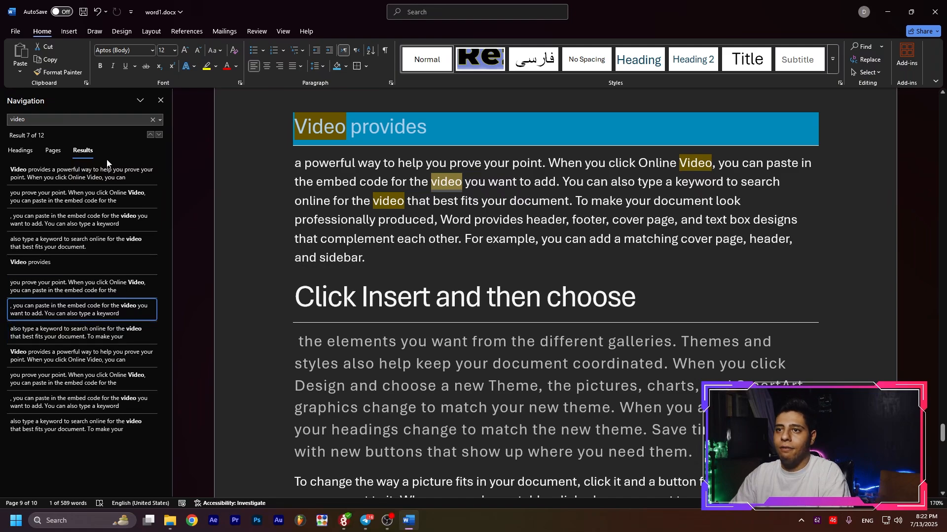
# View the search matches by page and by heading, go to page 10, and return to the first match in the results list.
pyautogui.click(54, 152)
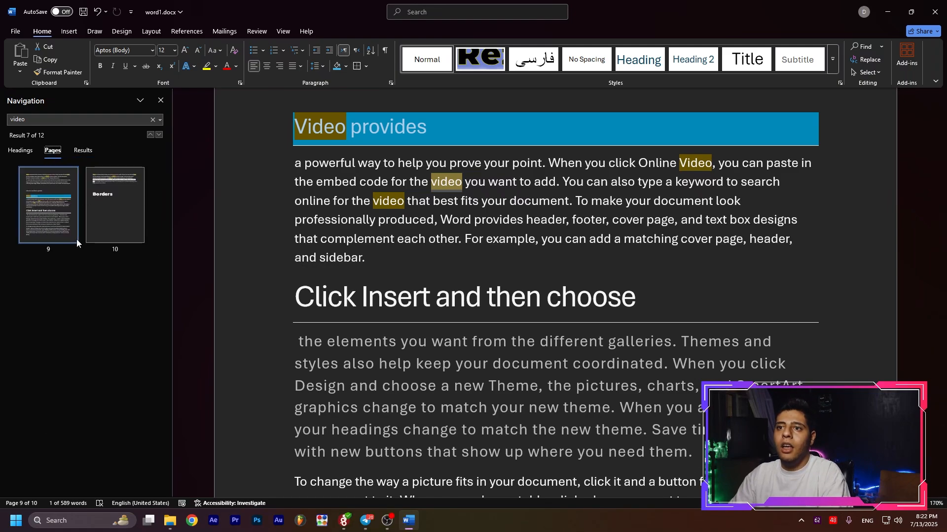
pyautogui.click(90, 217)
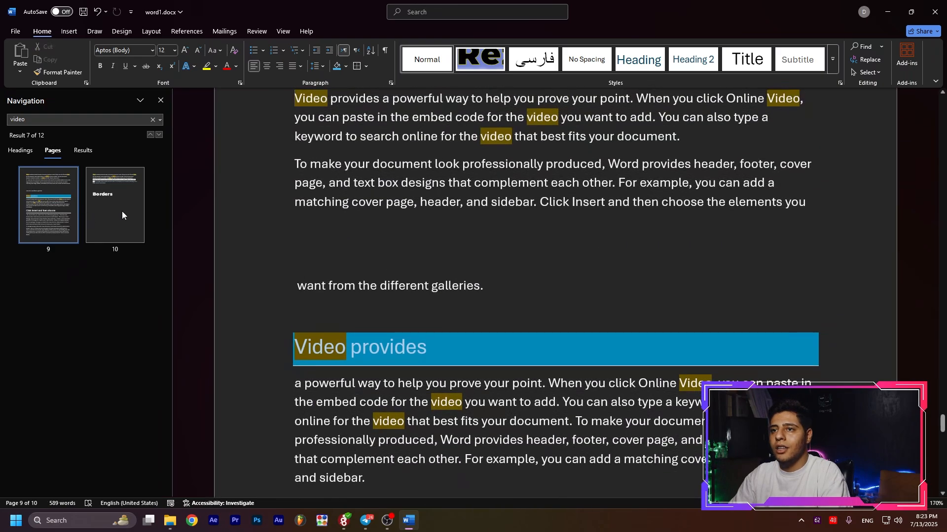
pyautogui.click(21, 152)
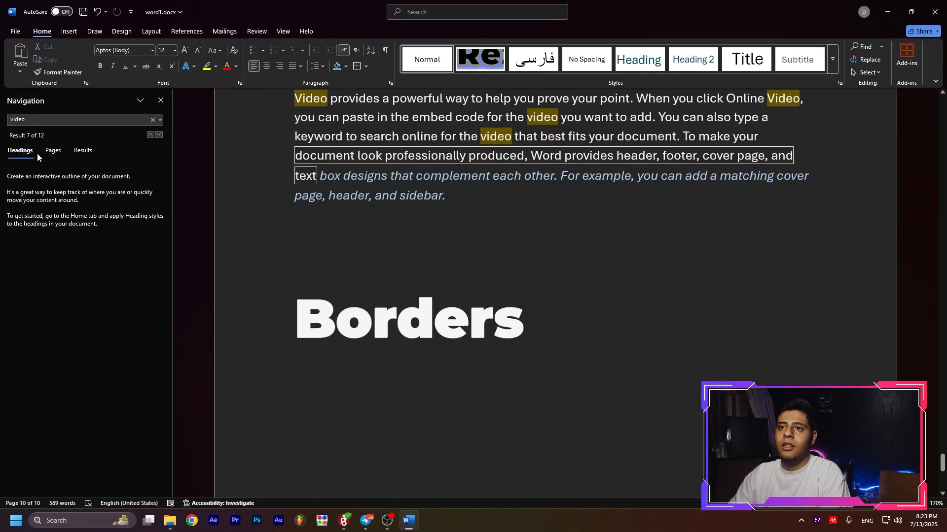
pyautogui.click(82, 152)
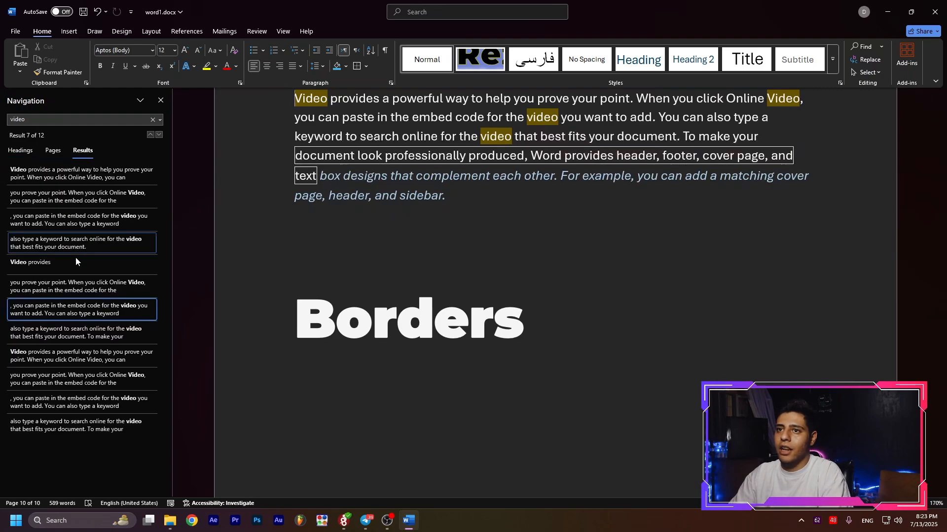
pyautogui.click(62, 184)
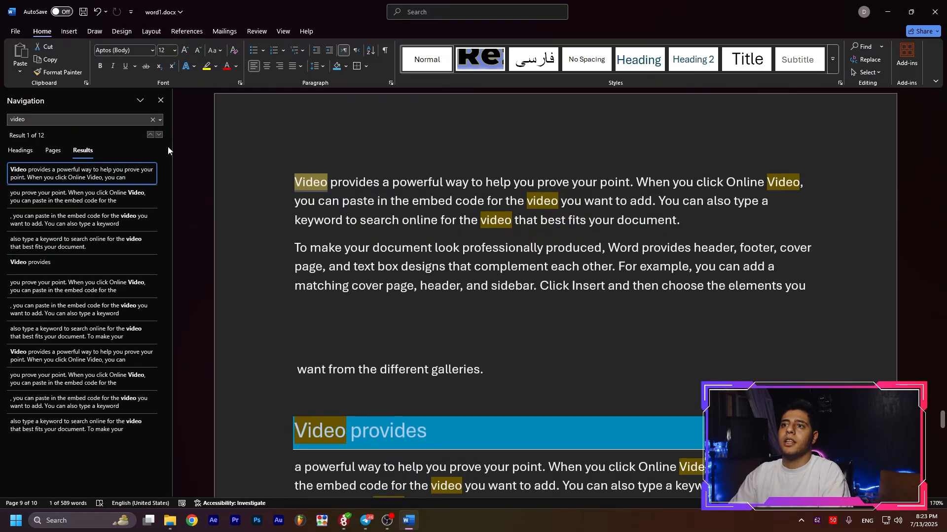
# Open the advanced search options and set up a replacement of "Video" with "DrCompChannel".
pyautogui.click(160, 121)
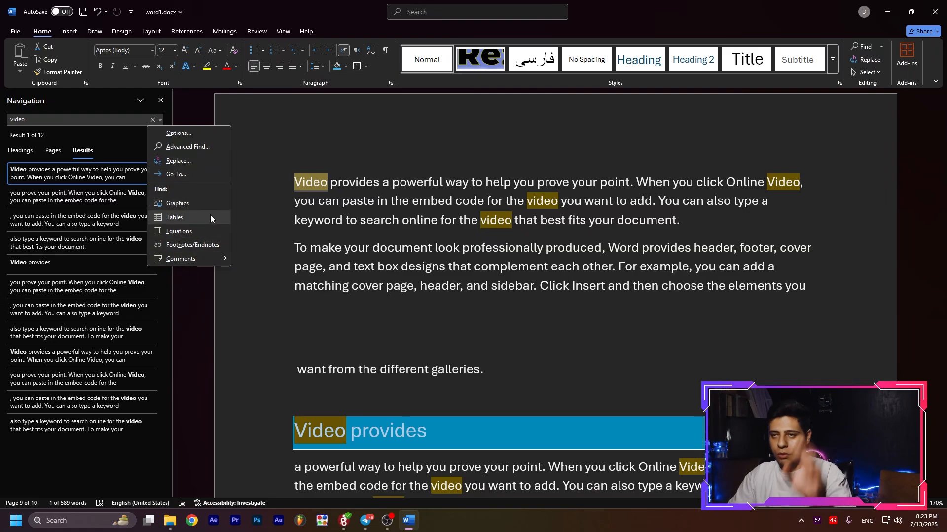
pyautogui.click(181, 146)
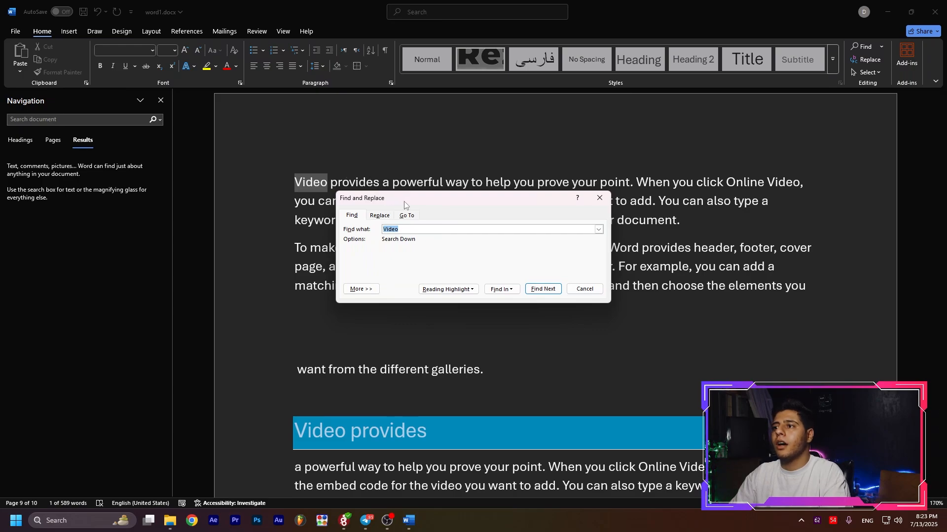
pyautogui.moveTo(410, 204); pyautogui.dragTo(360, 196)
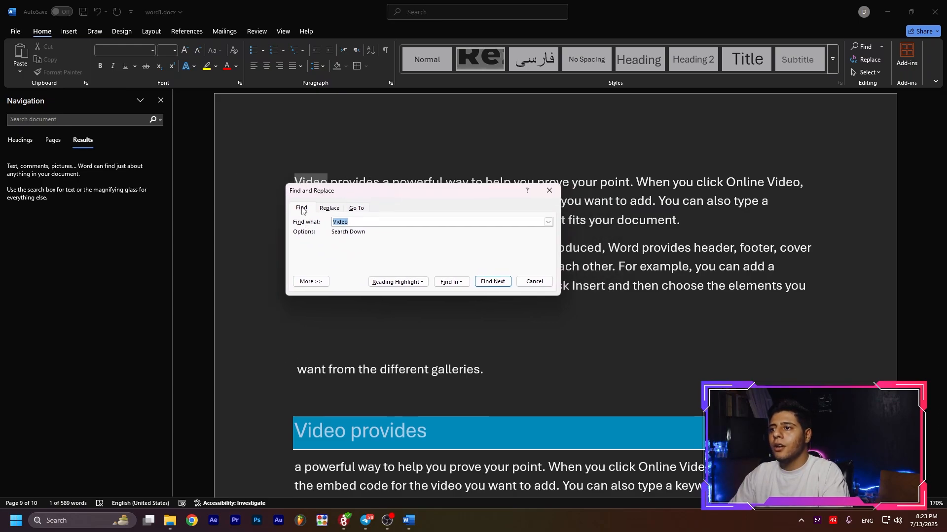
pyautogui.click(365, 223)
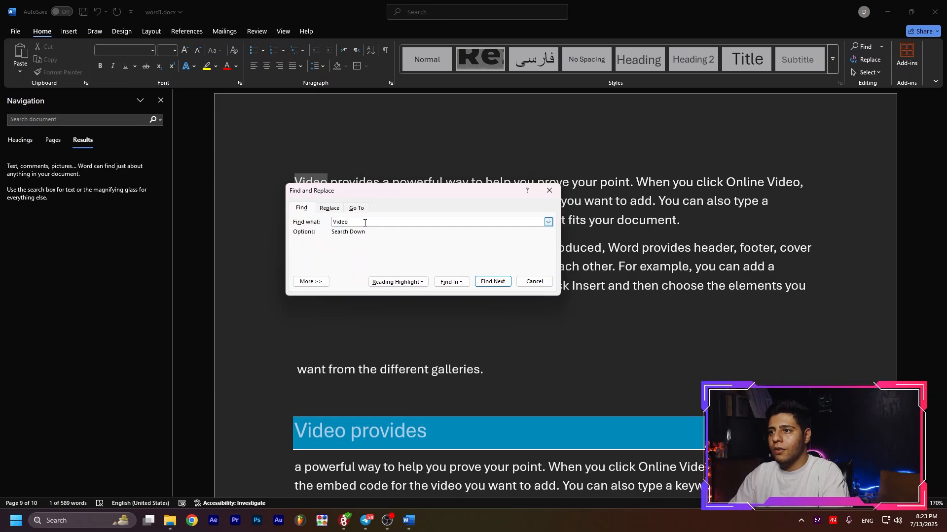
pyautogui.click(329, 208)
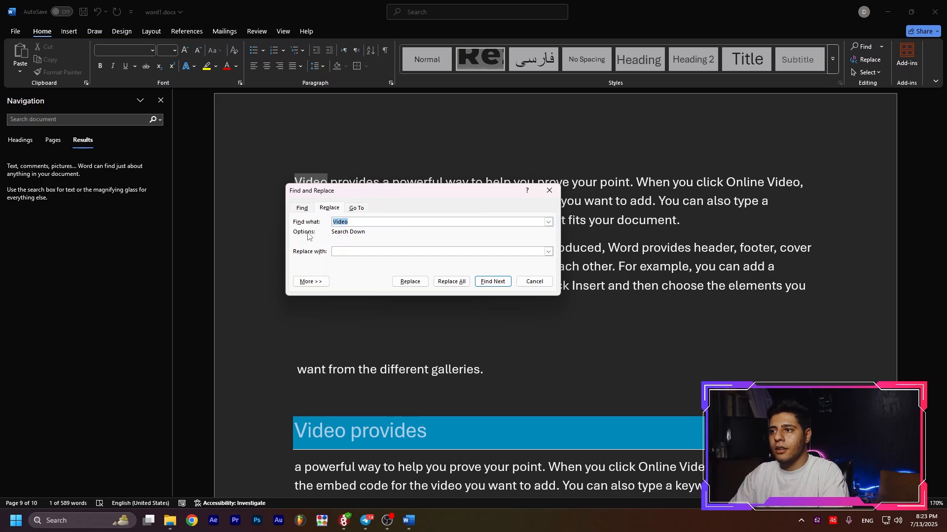
pyautogui.click(376, 255)
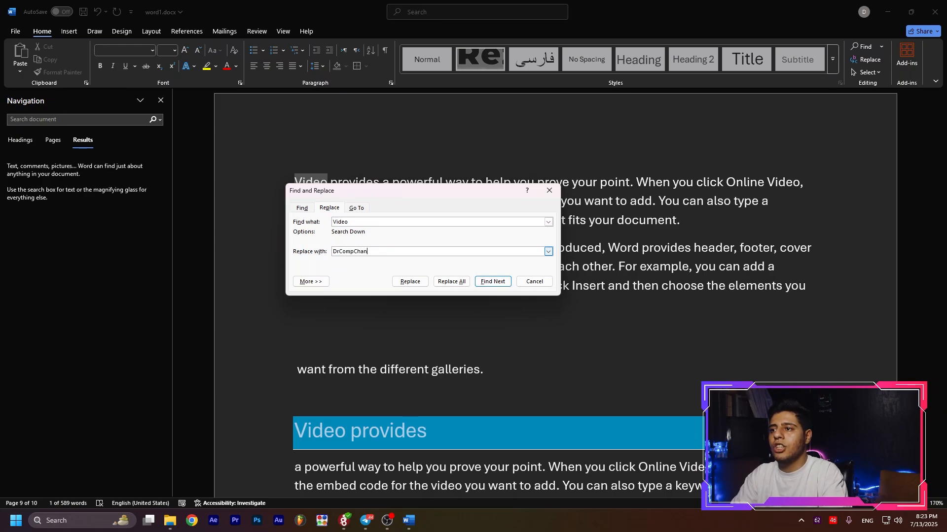
# Find the "video" after "embed code for the" and replace only that occurrence with "DrCompChannel".
pyautogui.click(493, 282)
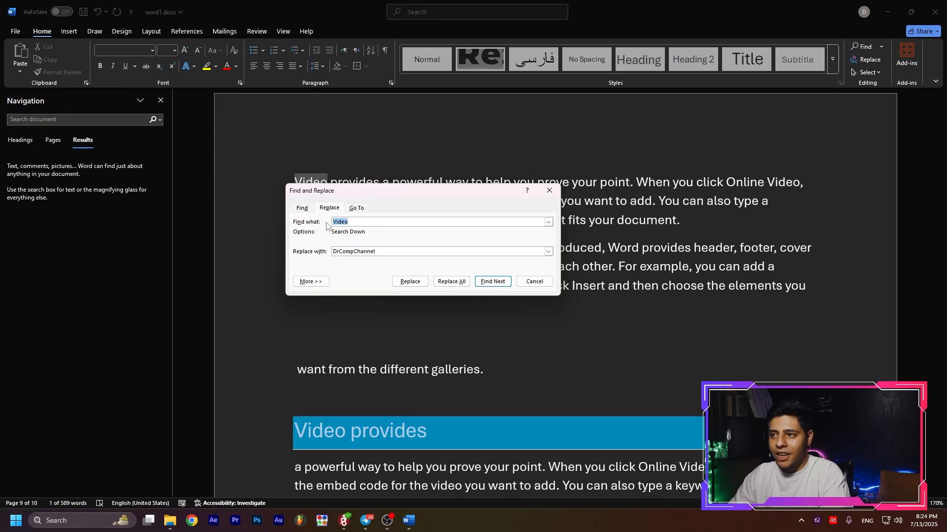
pyautogui.doubleClick(354, 251)
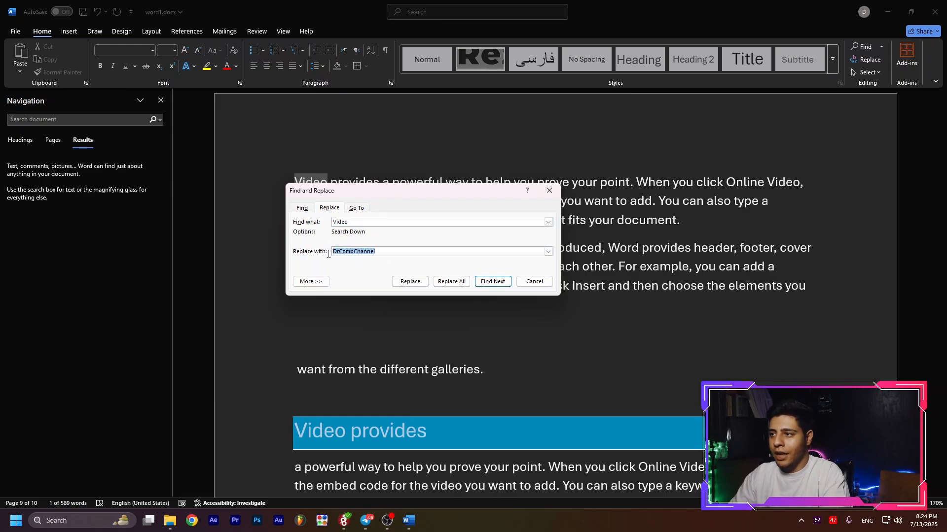
pyautogui.click(493, 281)
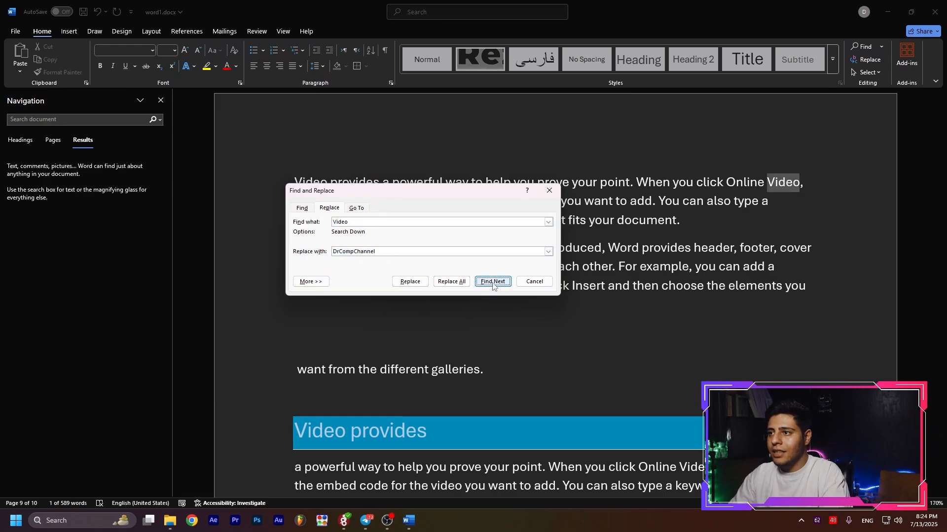
pyautogui.moveTo(454, 191); pyautogui.dragTo(266, 138)
pyautogui.click(468, 365)
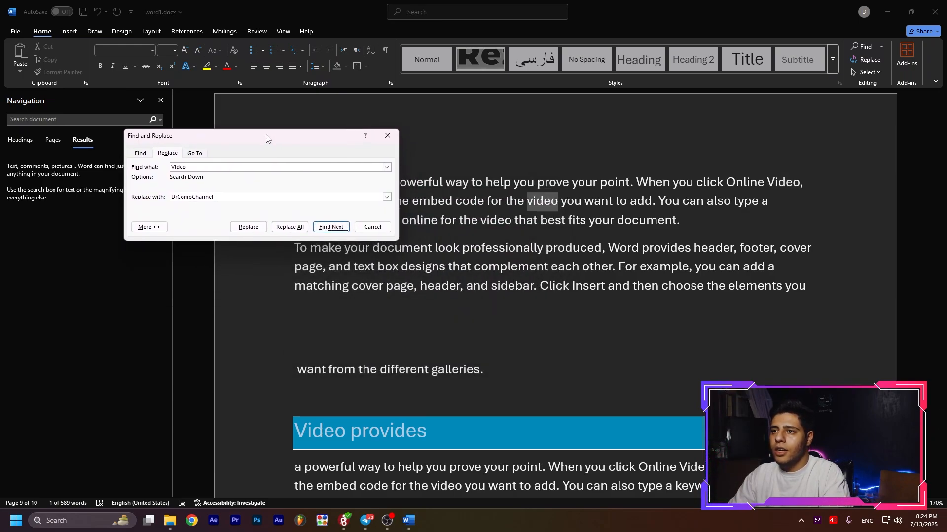
pyautogui.click(248, 227)
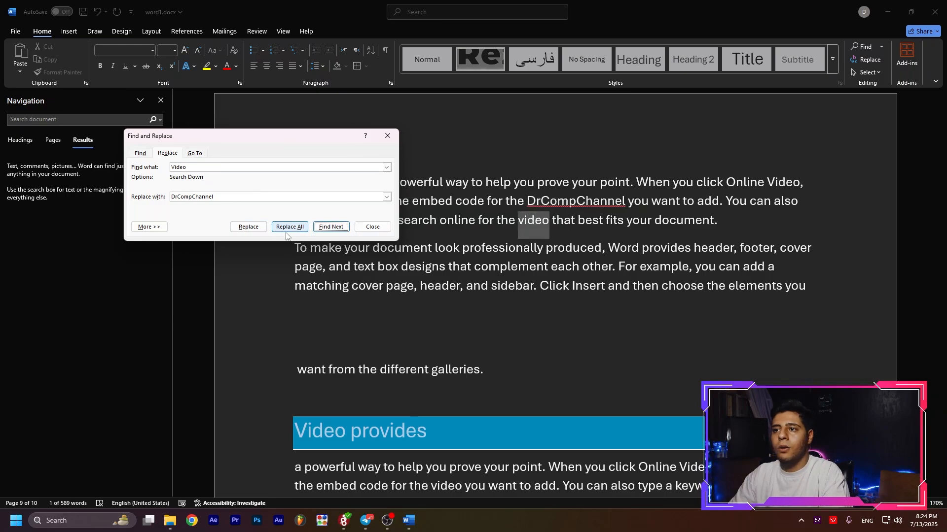
# Skip the current "video" match, replace all remaining occurrences of "Video" with "DrCompChannel", and continue searching from the document's beginning.
pyautogui.click(330, 228)
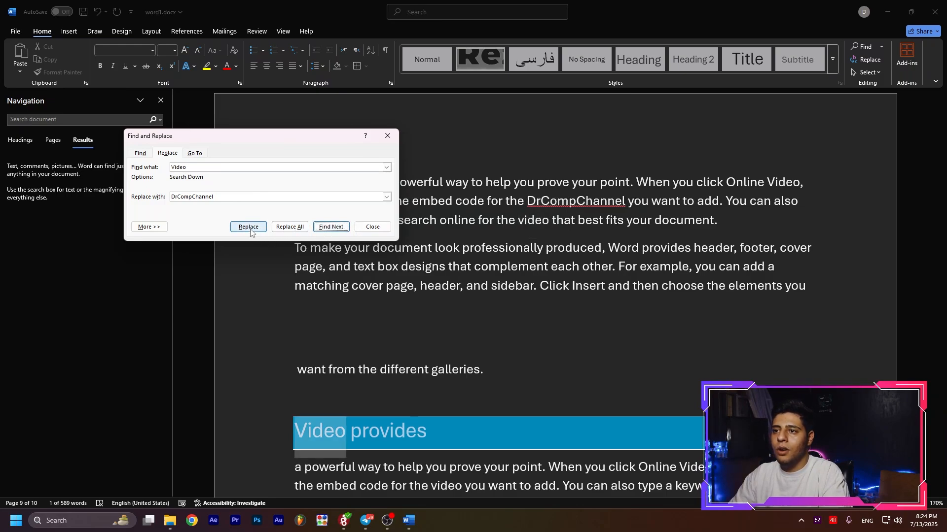
pyautogui.click(289, 227)
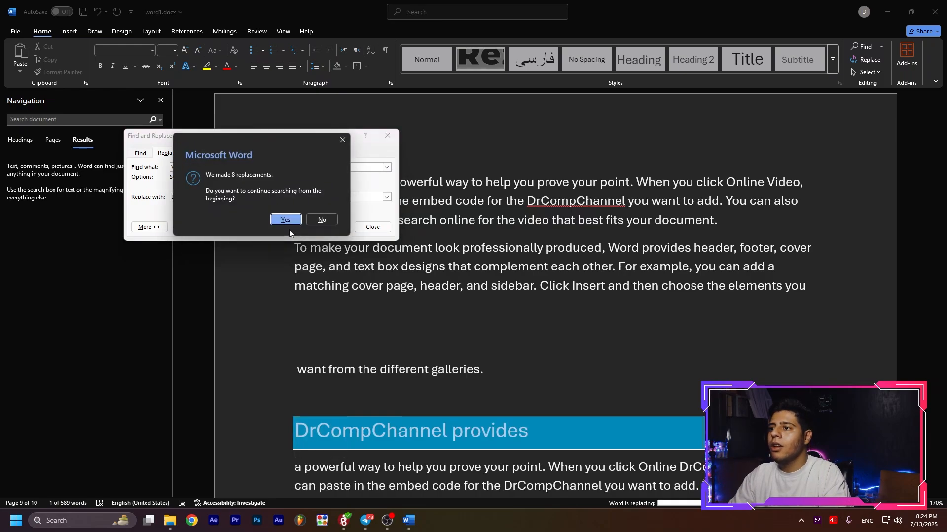
pyautogui.click(284, 217)
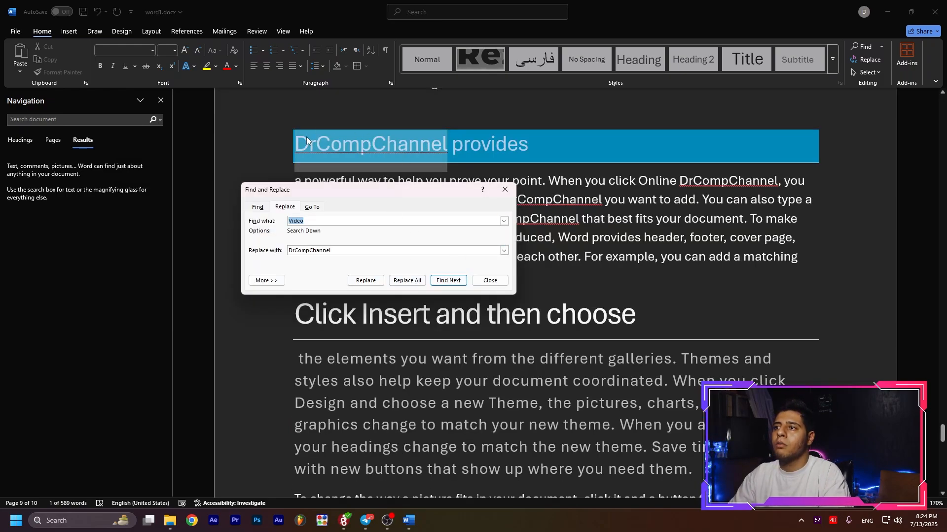
# Look through the Go To target types, including Section, Line and Bookmark, and jump to page 1.
pyautogui.click(312, 208)
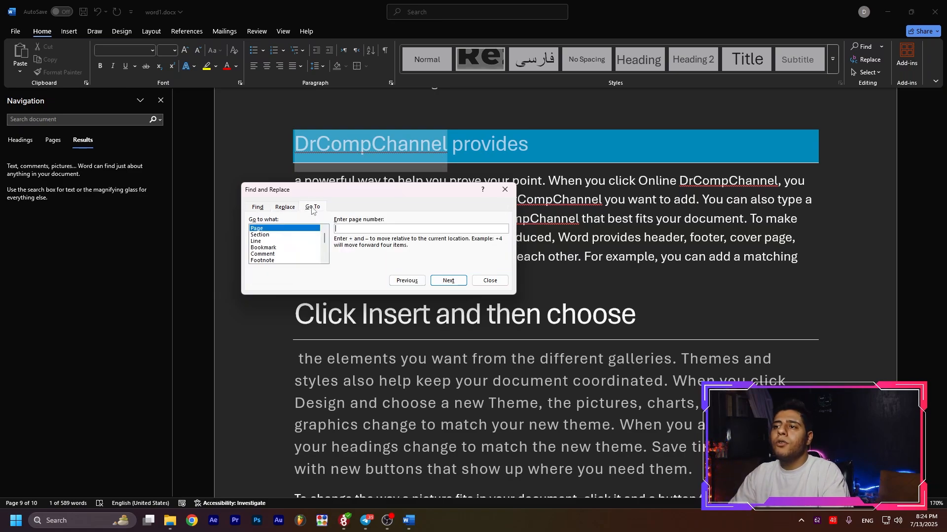
pyautogui.click(271, 235)
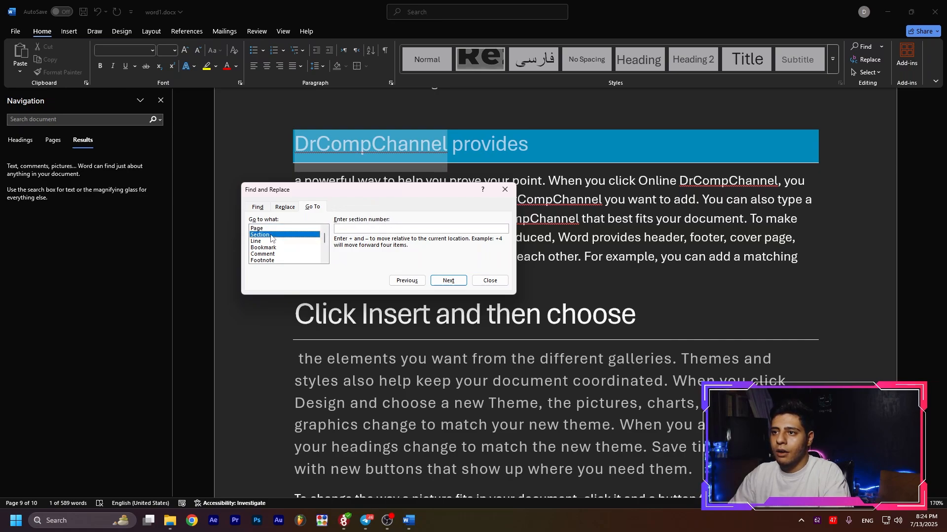
pyautogui.click(269, 241)
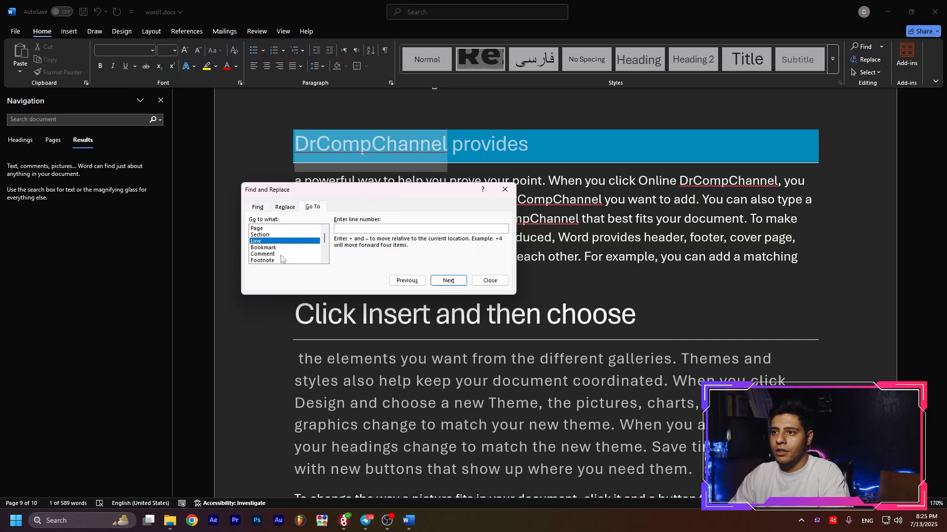
pyautogui.click(278, 248)
pyautogui.scroll(-3, 281, 254)
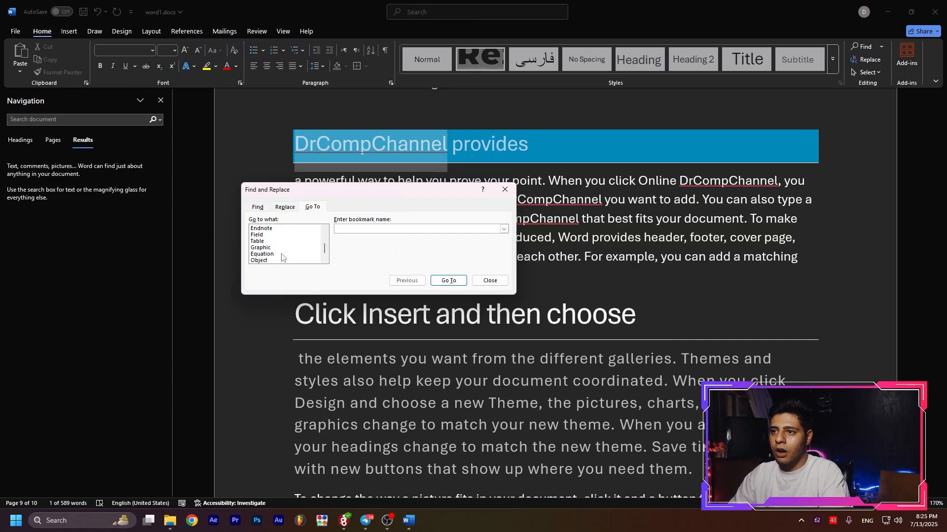
pyautogui.scroll(3, 298, 253)
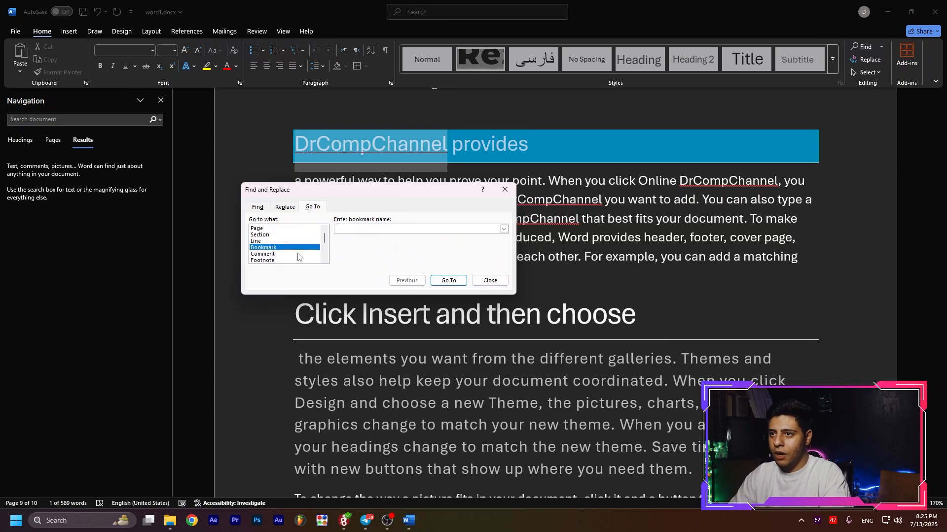
pyautogui.click(289, 229)
pyautogui.click(369, 227)
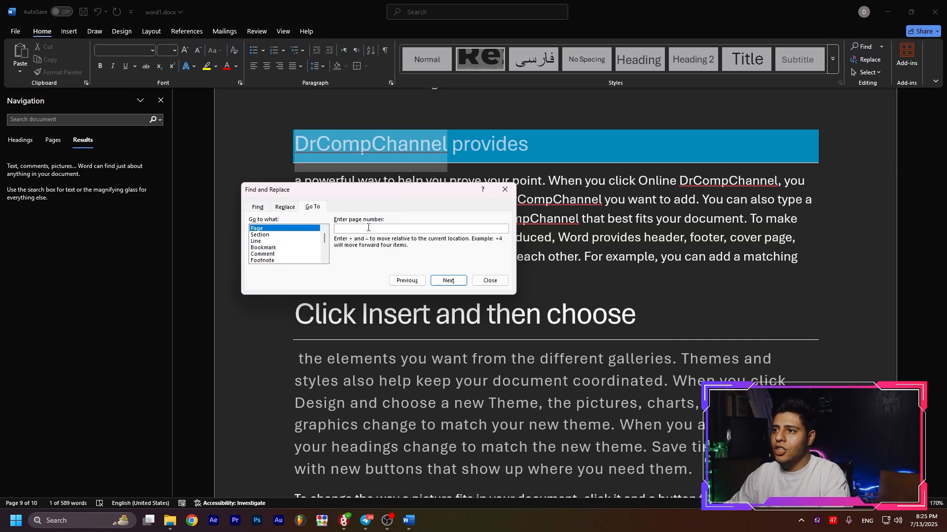
pyautogui.write('1')
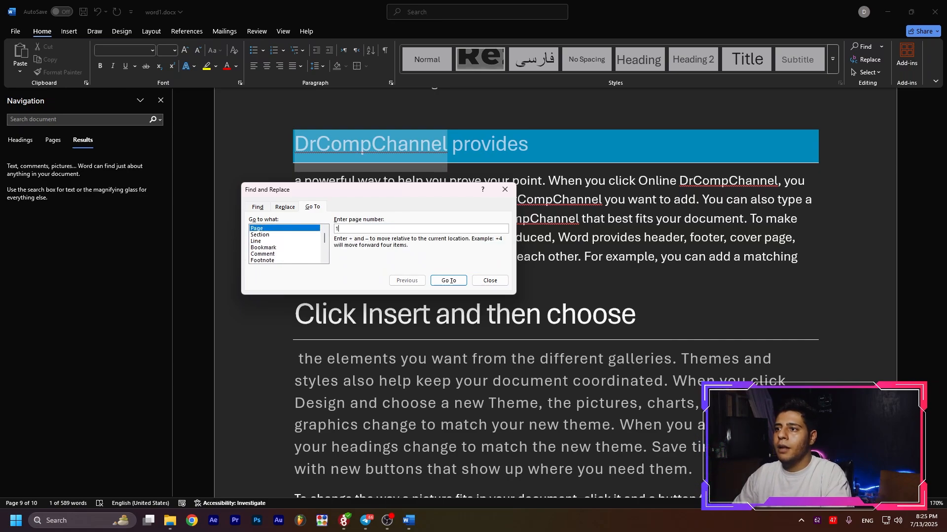
pyautogui.click(446, 279)
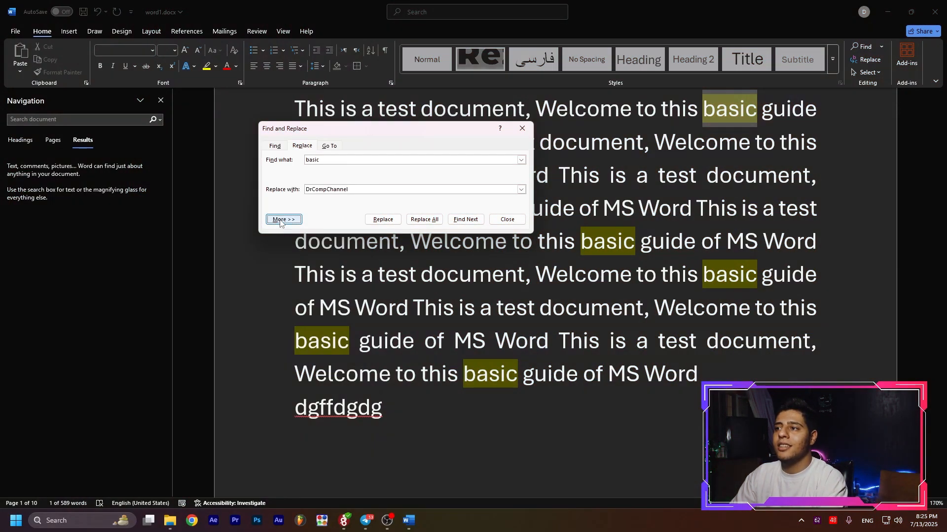
# Expand the advanced search options and step through the matches for "gui" with all English word forms included.
pyautogui.click(282, 220)
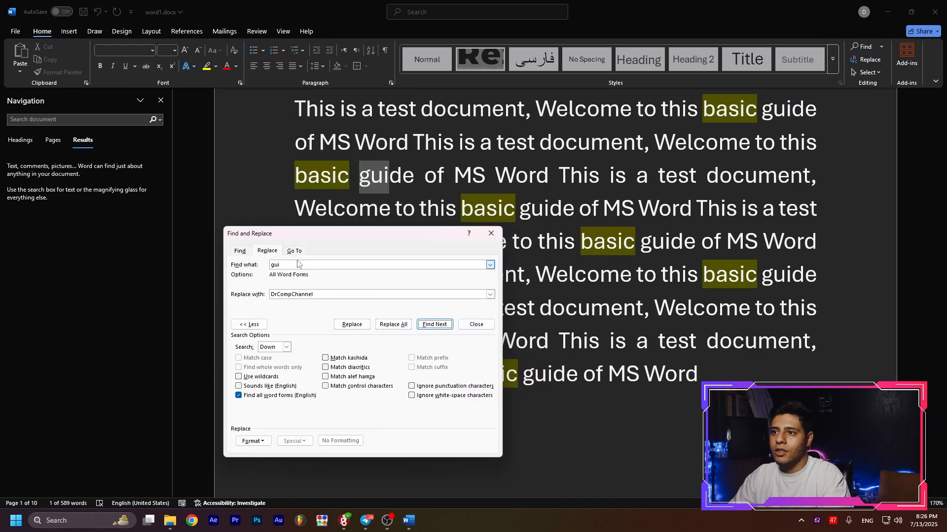
pyautogui.moveTo(289, 265); pyautogui.dragTo(266, 263)
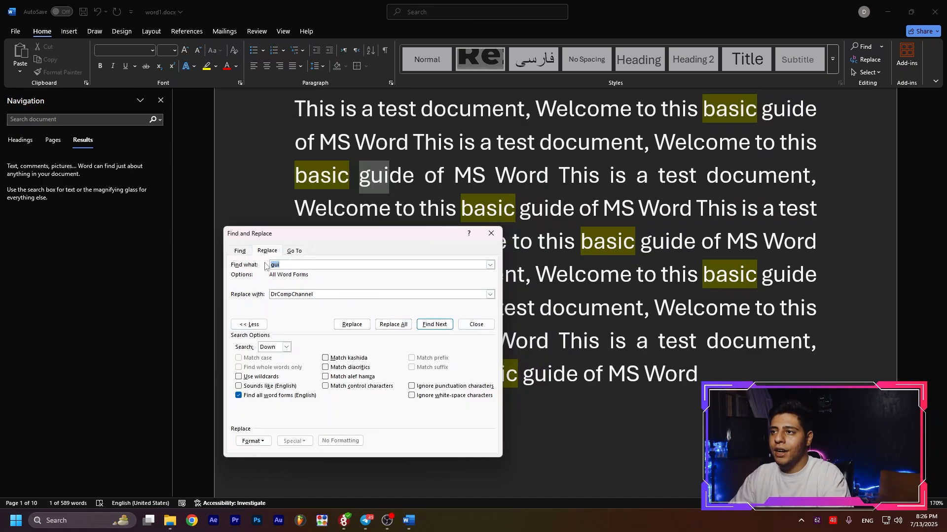
pyautogui.click(440, 325)
pyautogui.click(441, 325)
pyautogui.click(440, 325)
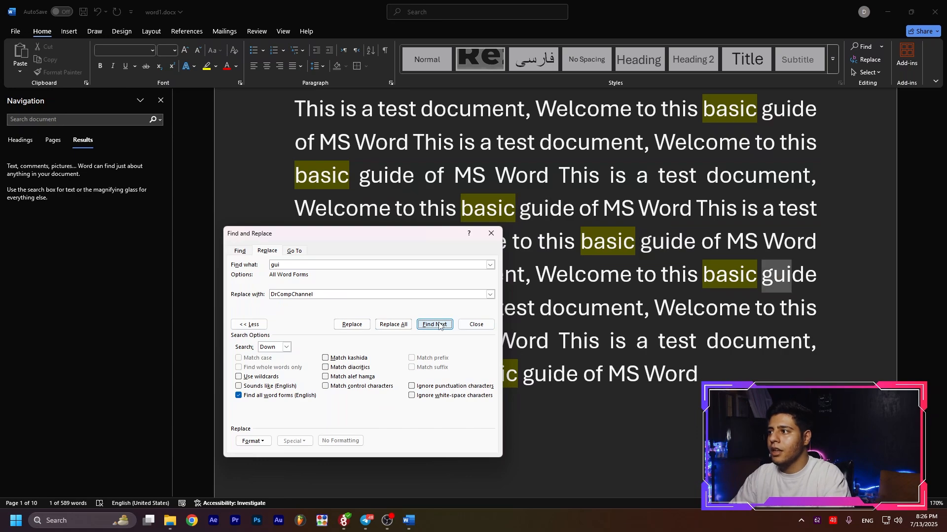
pyautogui.click(440, 325)
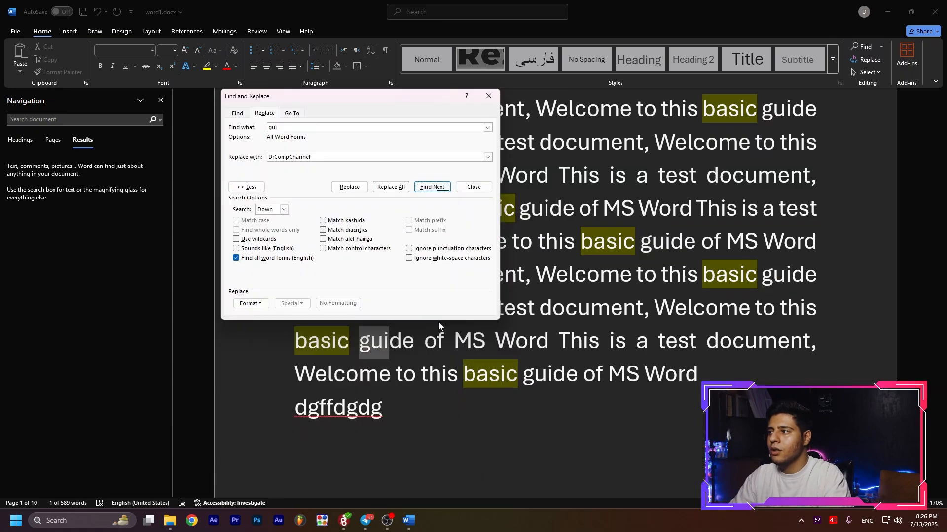
pyautogui.click(437, 188)
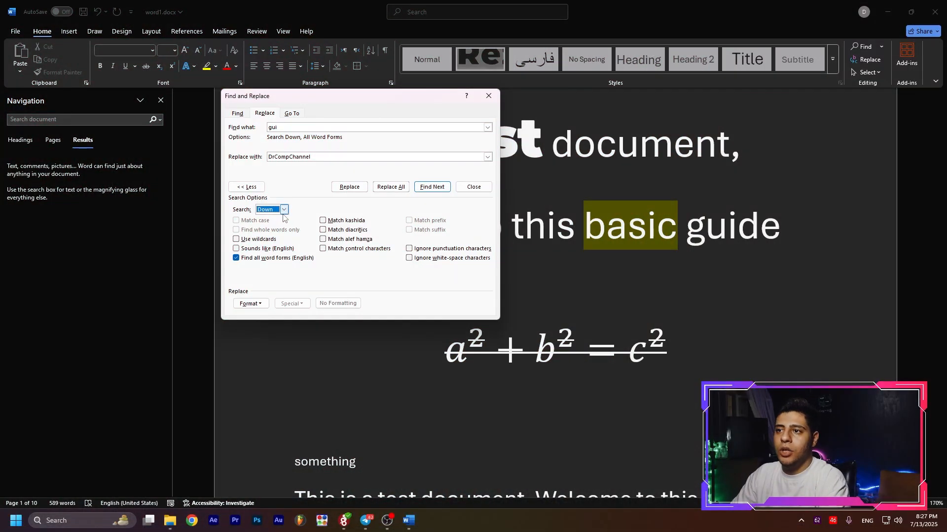
# Set the search direction to Up and reposition the Find and Replace dialog over the document.
pyautogui.click(275, 213)
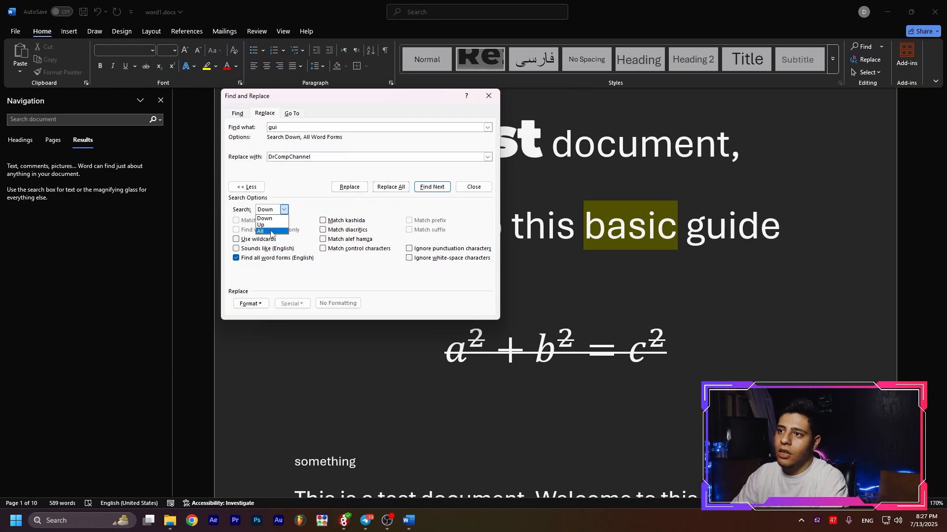
pyautogui.click(268, 225)
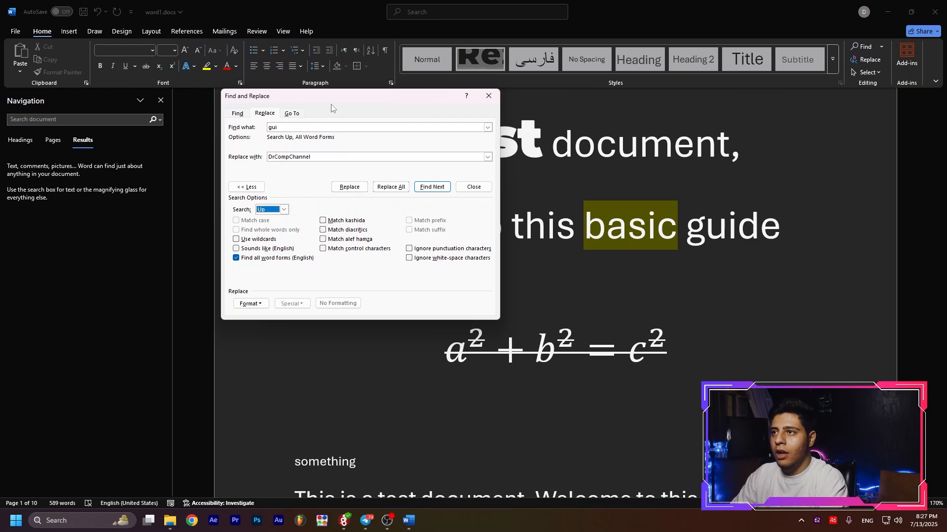
pyautogui.moveTo(334, 104); pyautogui.dragTo(379, 166)
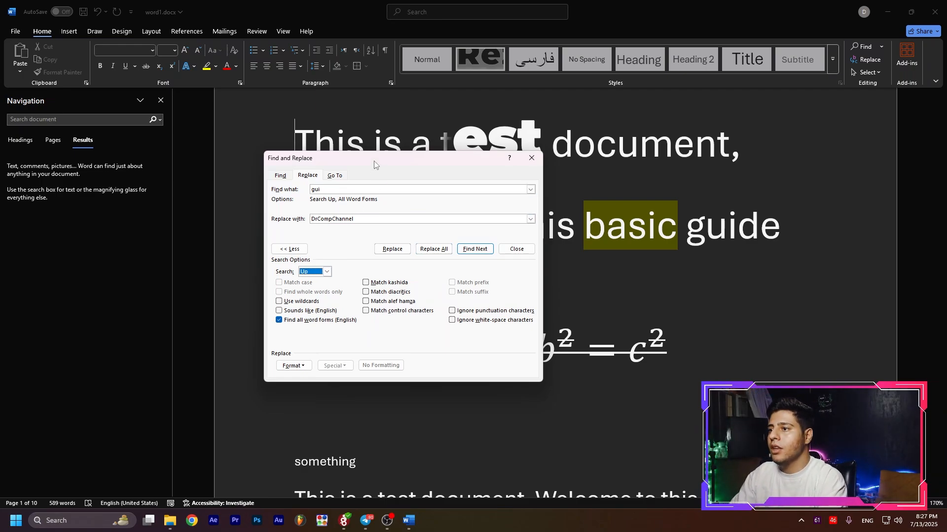
pyautogui.moveTo(377, 162); pyautogui.dragTo(342, 140)
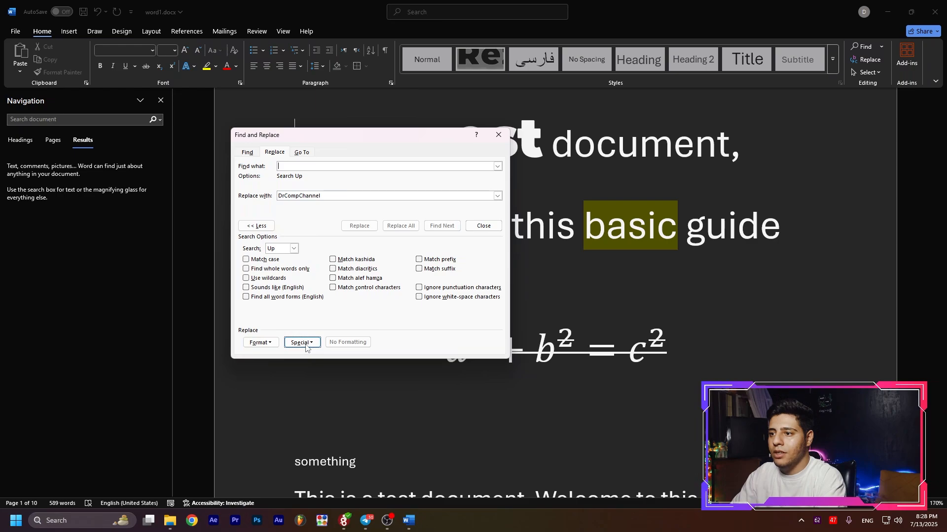
# Open the font formatting criteria for the search text and set the Latin text font to Aldhabi.
pyautogui.click(266, 344)
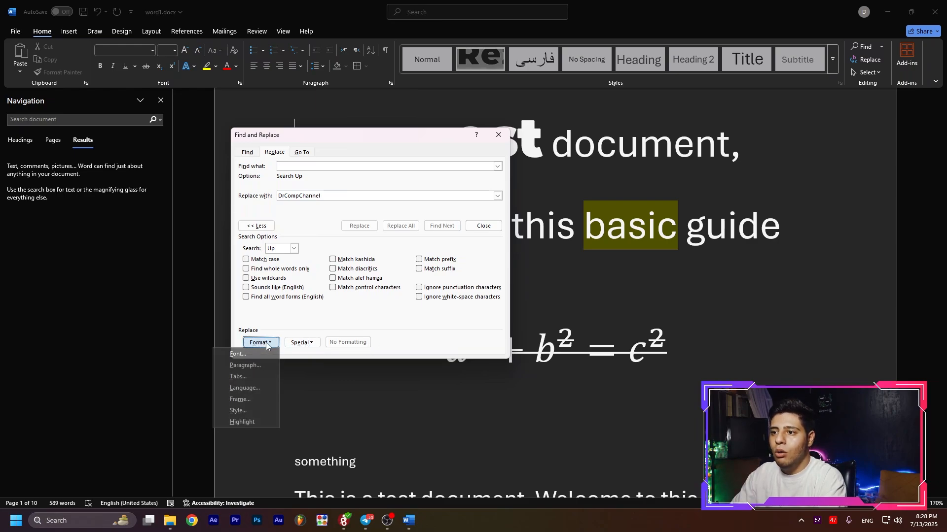
pyautogui.click(242, 354)
pyautogui.moveTo(452, 115); pyautogui.dragTo(546, 144)
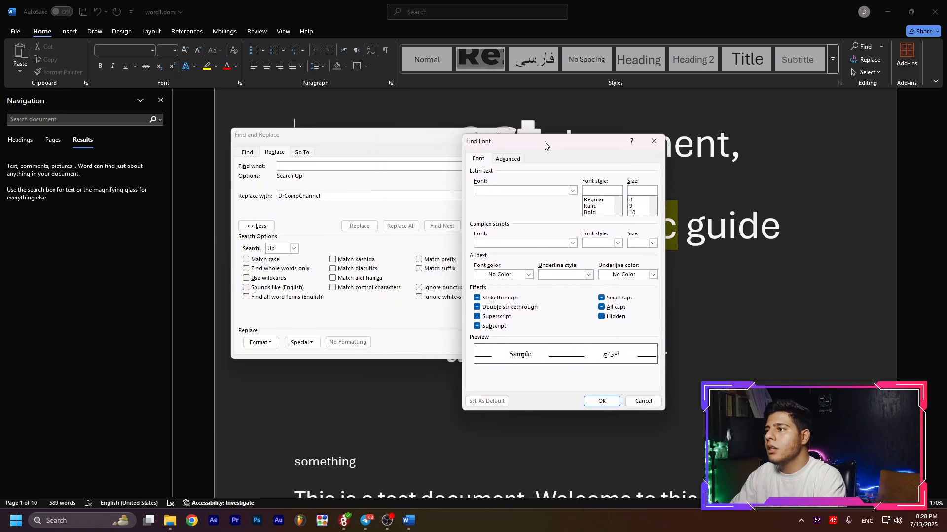
pyautogui.click(572, 192)
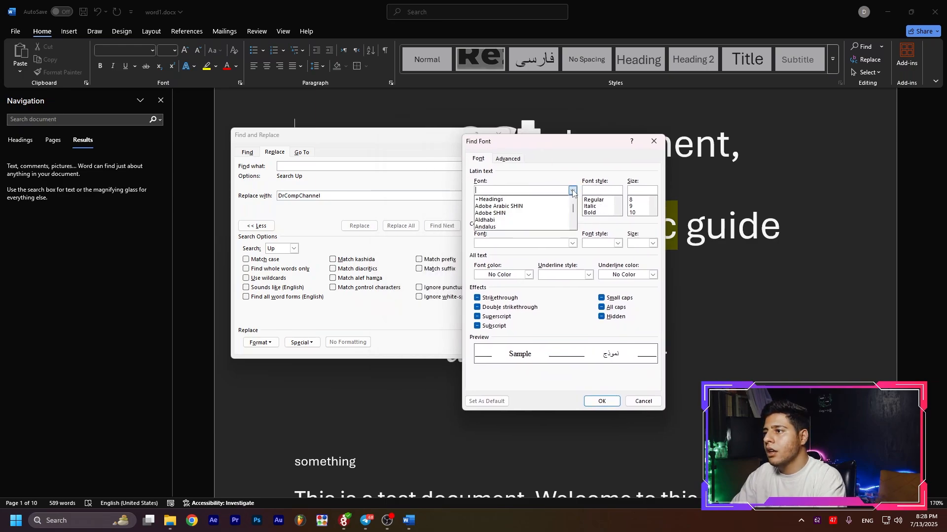
pyautogui.click(495, 221)
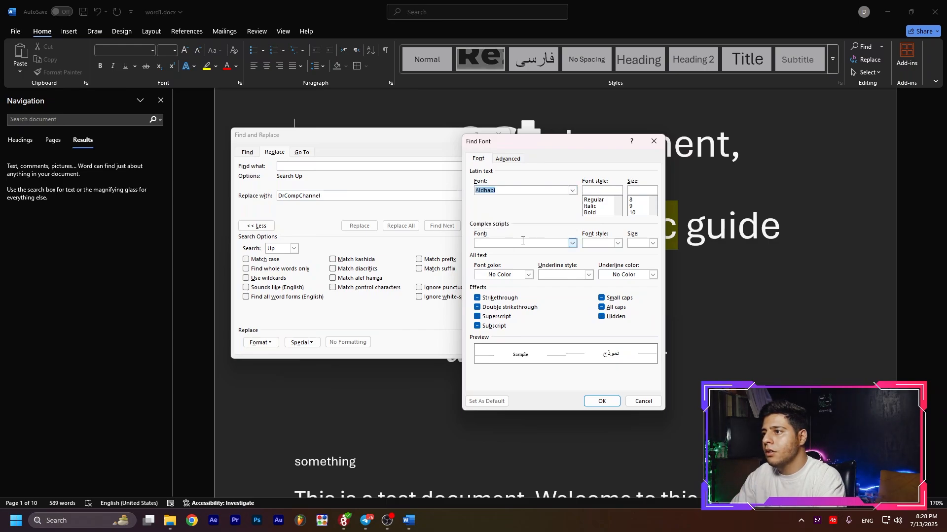
# Set the complex scripts criteria to the Calibri Light font, Bold style and size 16.
pyautogui.click(572, 242)
pyautogui.scroll(-5, 509, 276)
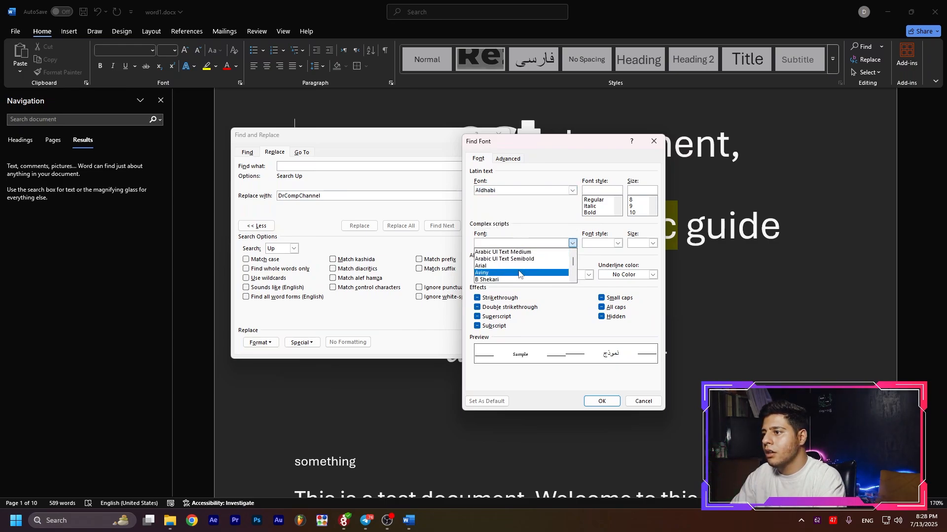
pyautogui.click(508, 274)
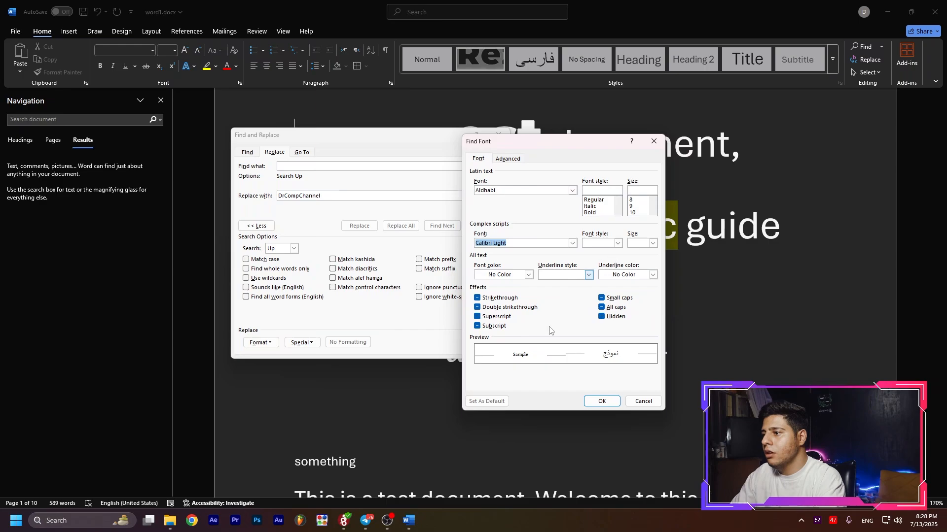
pyautogui.click(617, 243)
pyautogui.click(606, 266)
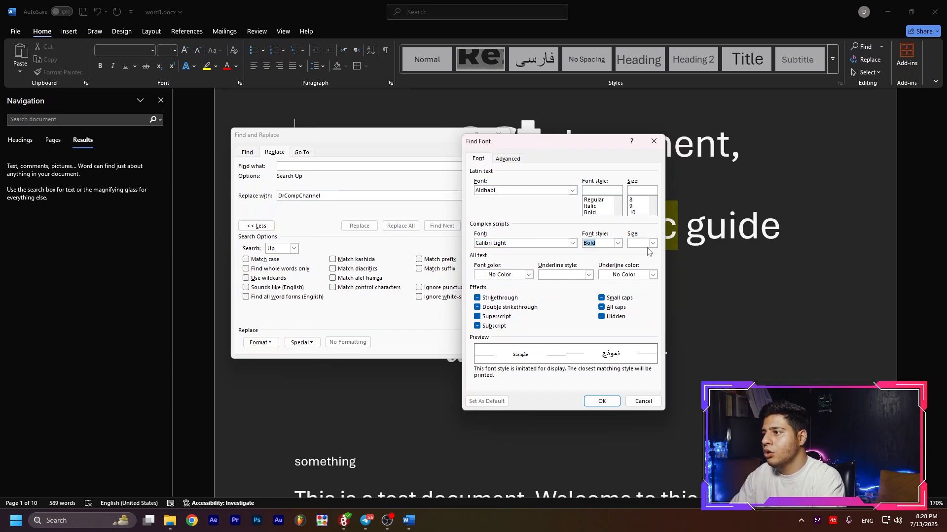
pyautogui.click(652, 243)
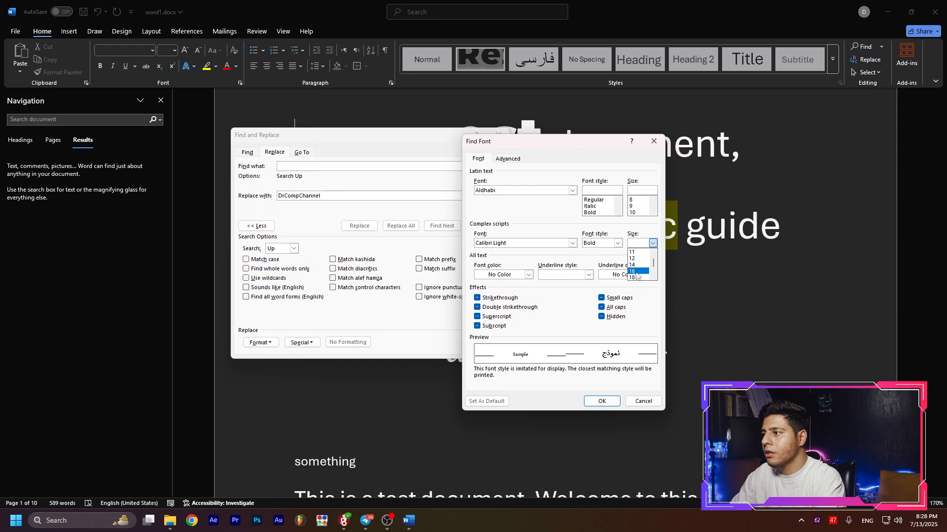
pyautogui.click(637, 271)
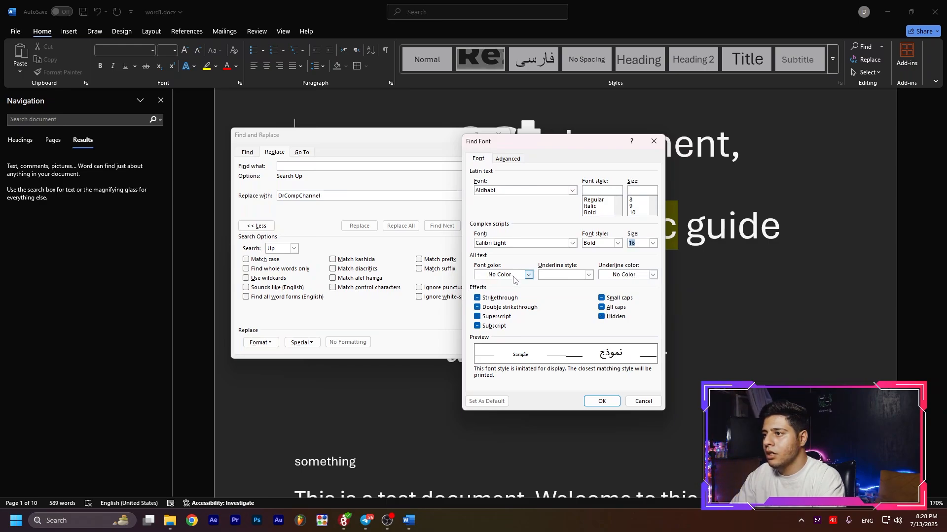
# Set the underline criteria to a single thin line in light blue, keeping the font color at No Color.
pyautogui.click(510, 277)
pyautogui.click(513, 276)
pyautogui.click(573, 277)
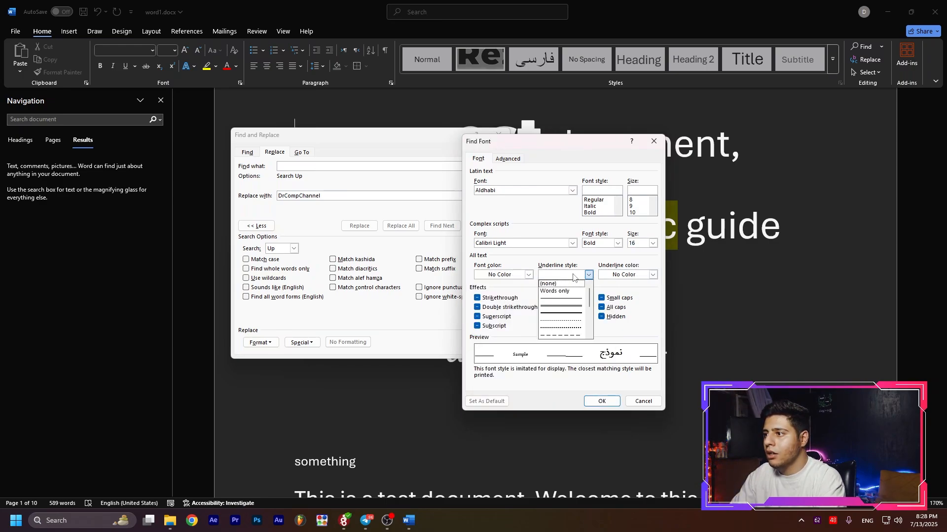
pyautogui.click(567, 285)
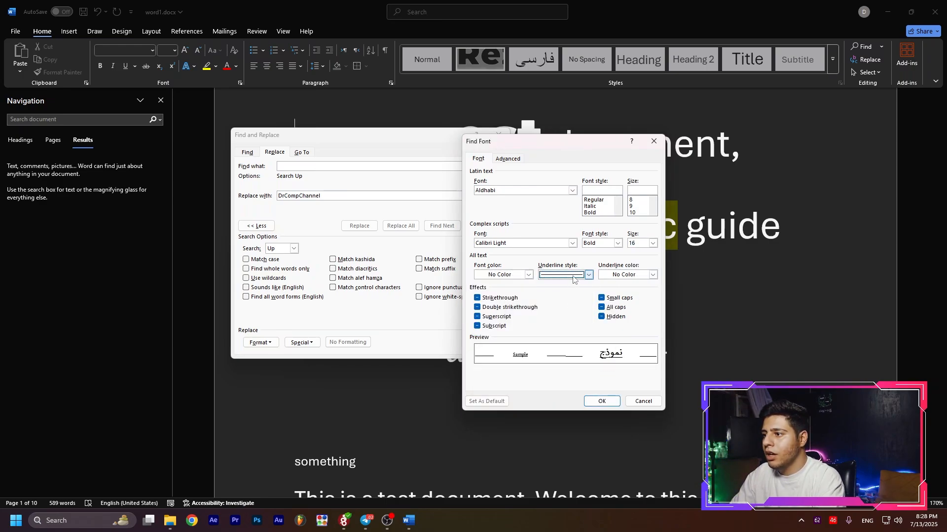
pyautogui.click(633, 276)
pyautogui.click(661, 344)
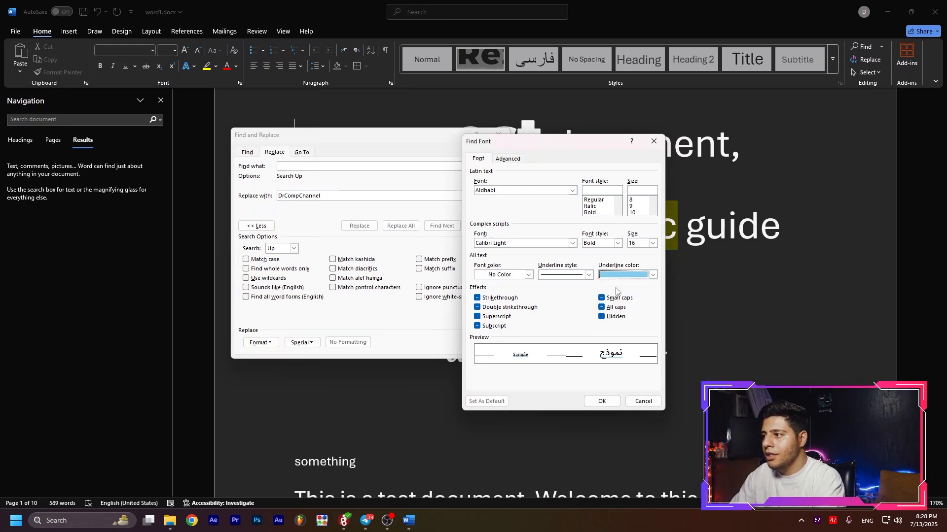
# Toggle the Subscript effect through its states in the font criteria and leave it on.
pyautogui.click(481, 327)
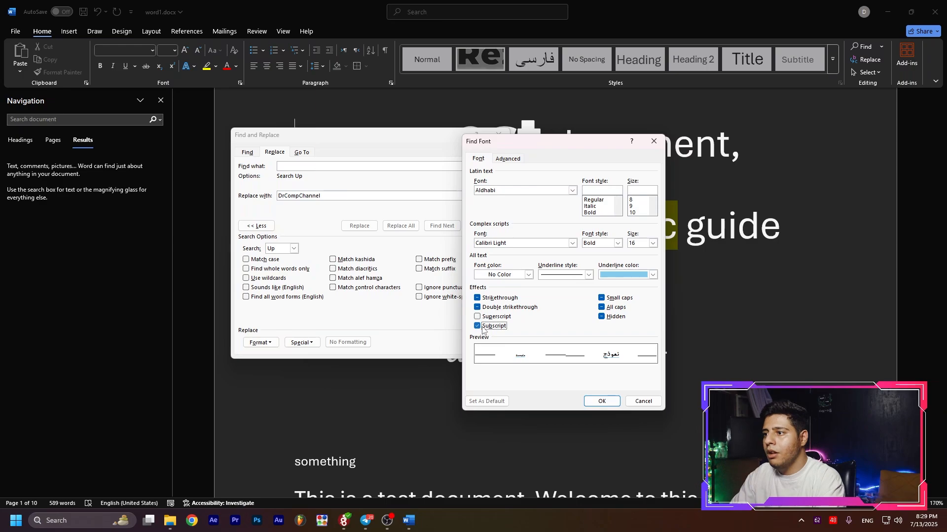
pyautogui.click(482, 330)
pyautogui.click(482, 328)
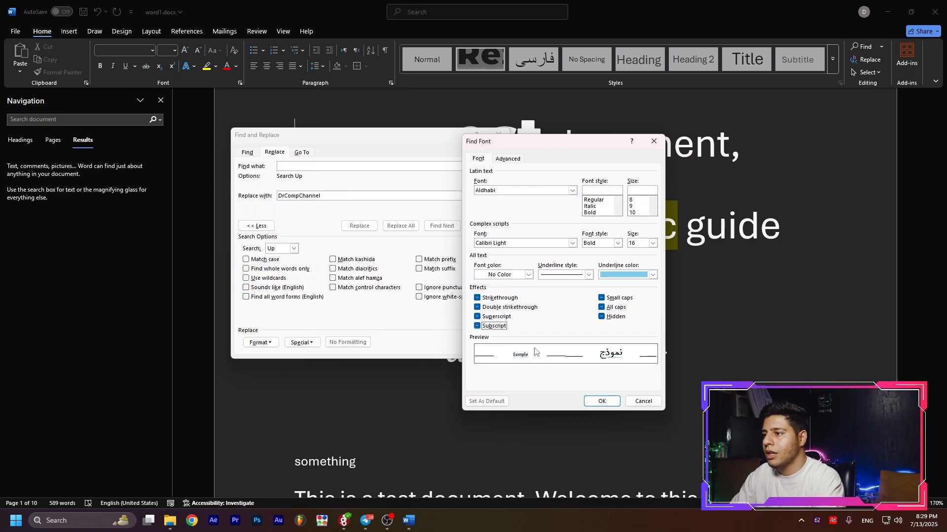
pyautogui.click(487, 328)
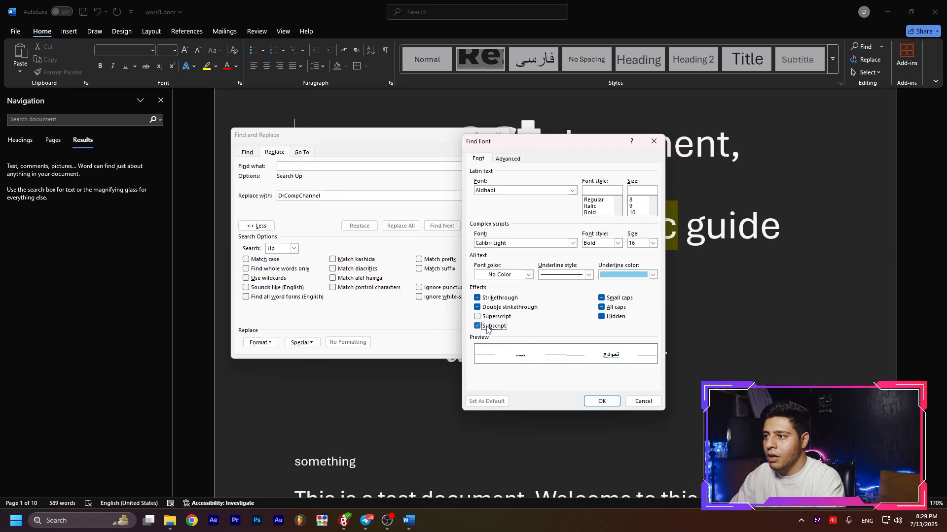
# Toggle the Superscript and Subscript effects in the font criteria, leave both undetermined, and accept the criteria.
pyautogui.click(487, 328)
pyautogui.click(494, 327)
pyautogui.click(495, 318)
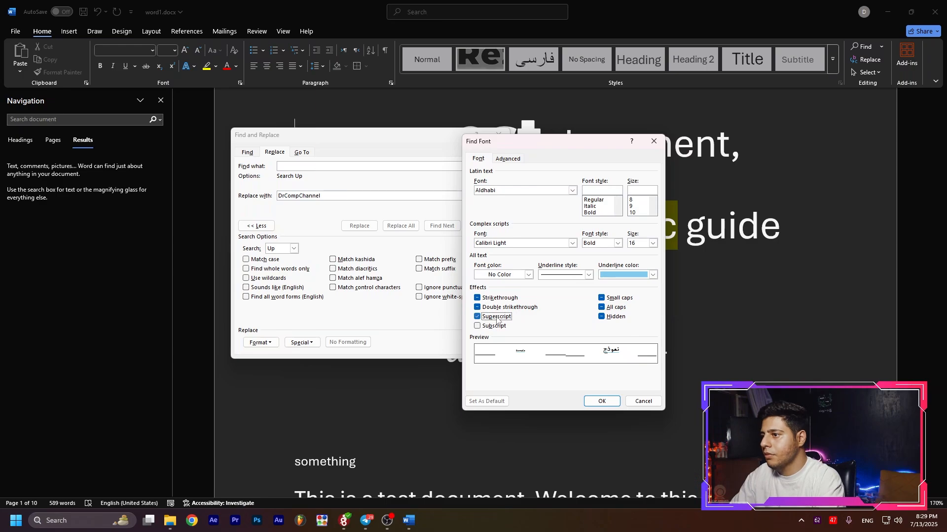
pyautogui.click(496, 318)
pyautogui.click(493, 328)
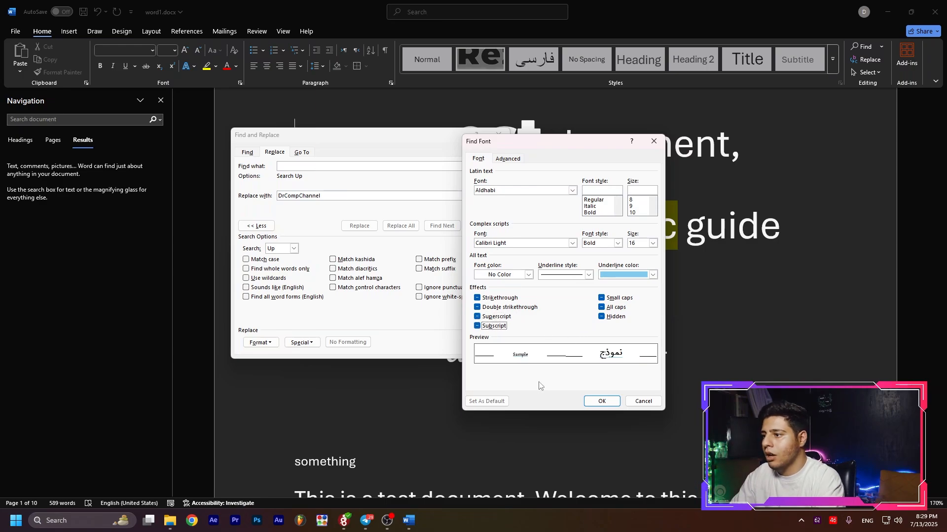
pyautogui.click(602, 402)
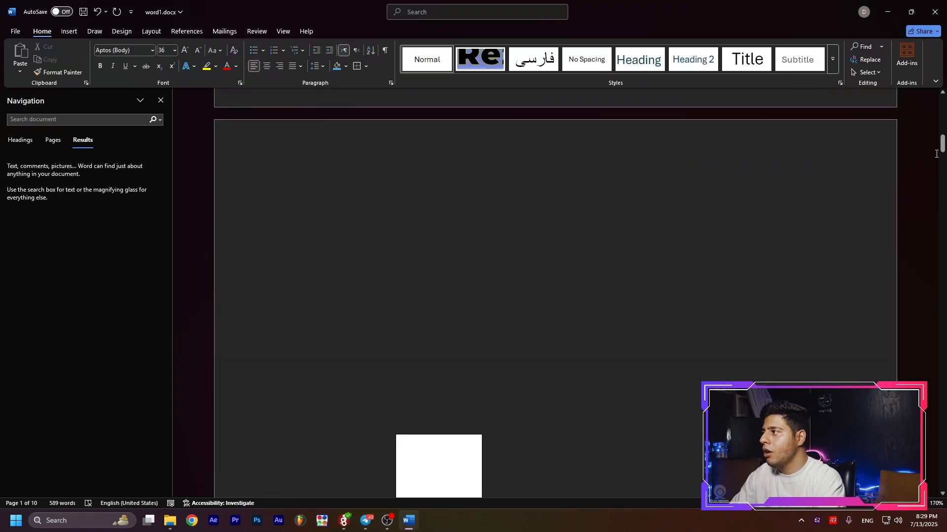
# Select the beginning of the Redo line on page 8, and try selecting the entire document before clearing the selection.
pyautogui.moveTo(943, 149); pyautogui.dragTo(670, 248)
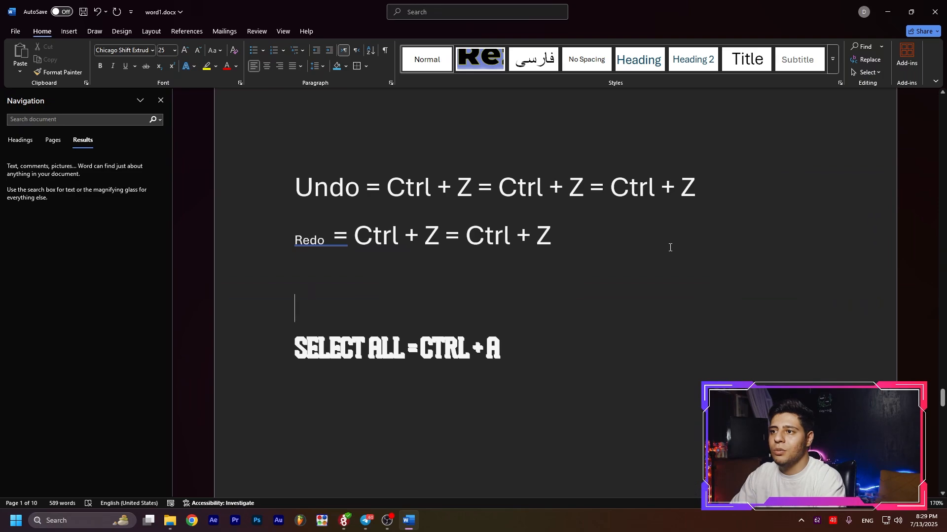
pyautogui.doubleClick(337, 237)
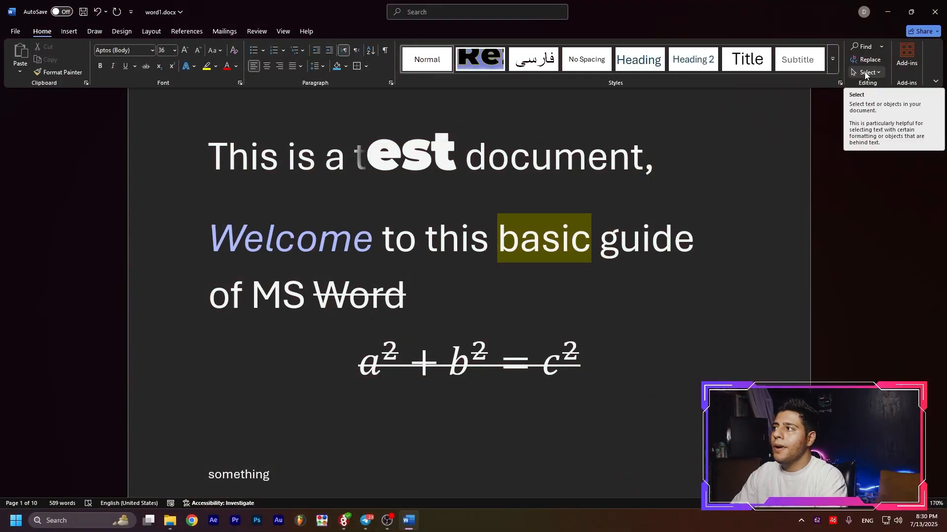
pyautogui.click(865, 72)
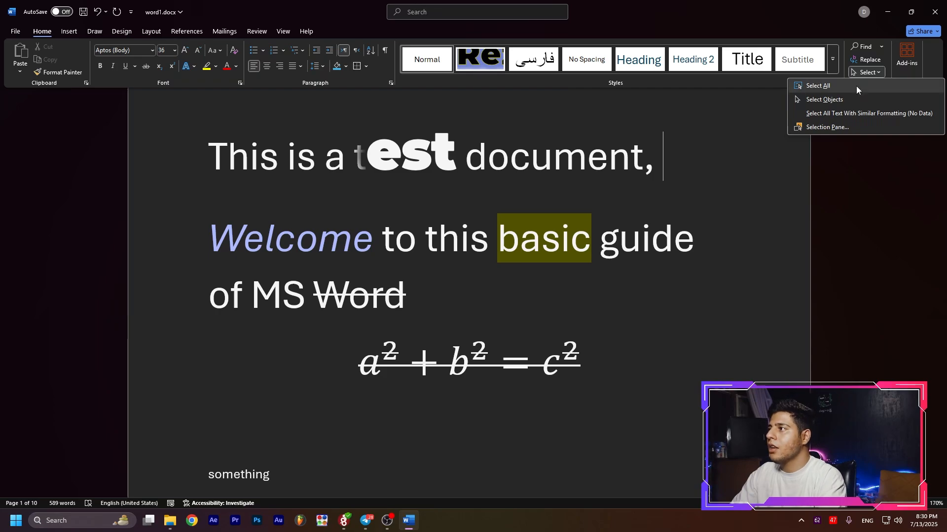
pyautogui.click(856, 86)
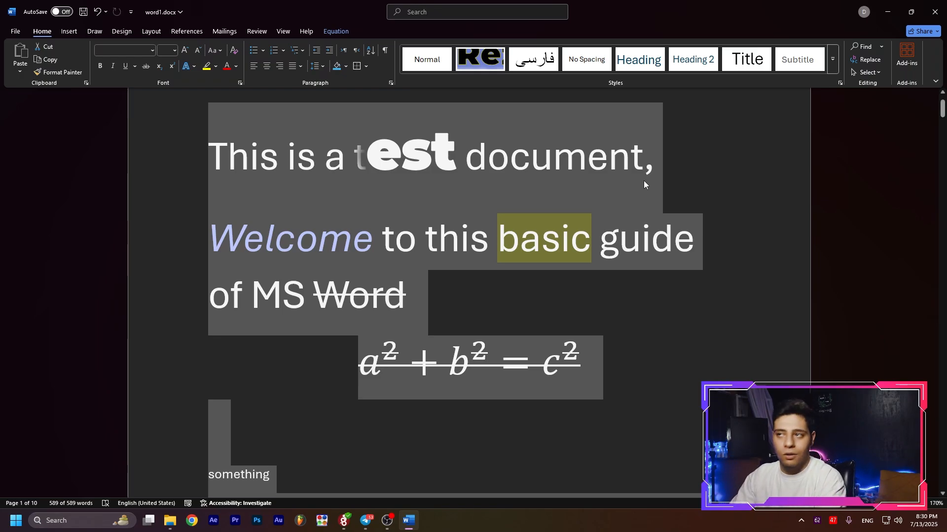
pyautogui.click(721, 183)
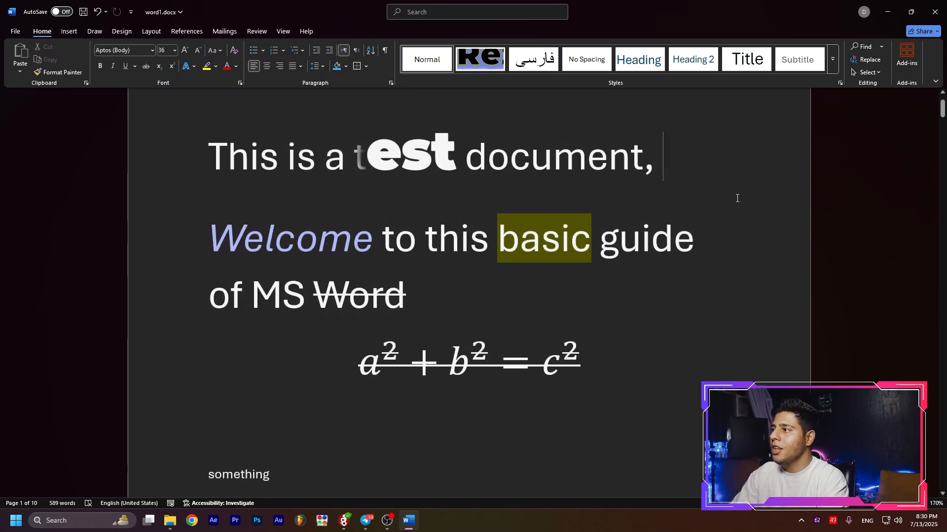
# Activate Select Objects mode and select the small white square on page 2 by enclosing it in a selection area.
pyautogui.click(864, 72)
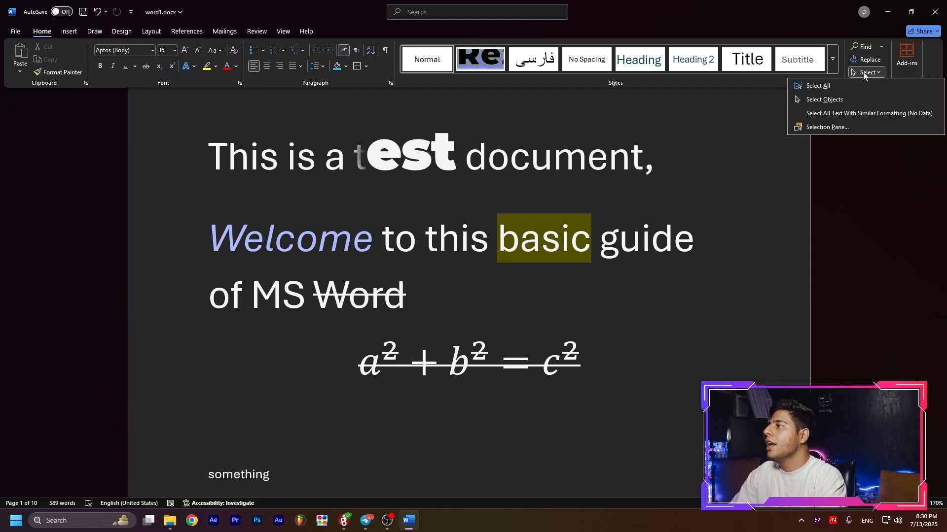
pyautogui.click(847, 101)
pyautogui.scroll(-5, 522, 280)
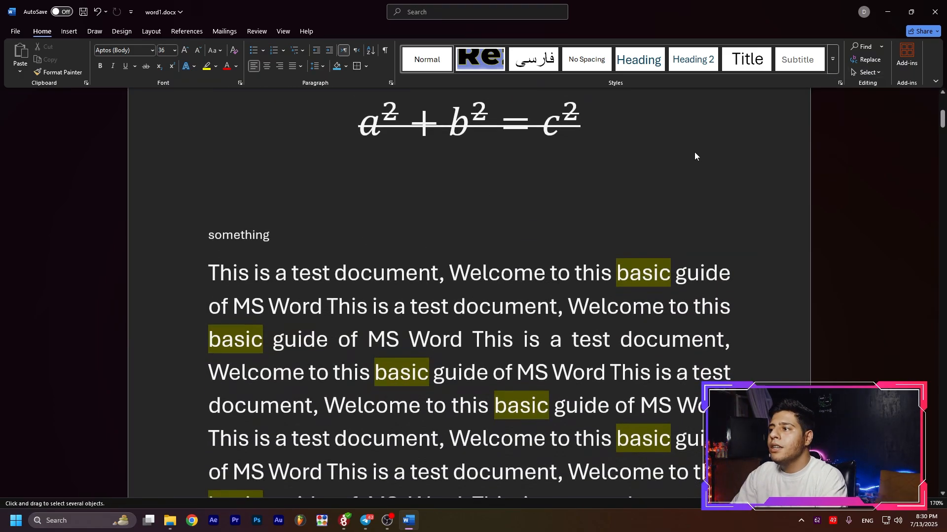
pyautogui.moveTo(760, 153); pyautogui.dragTo(200, 397)
pyautogui.scroll(-10, 428, 324)
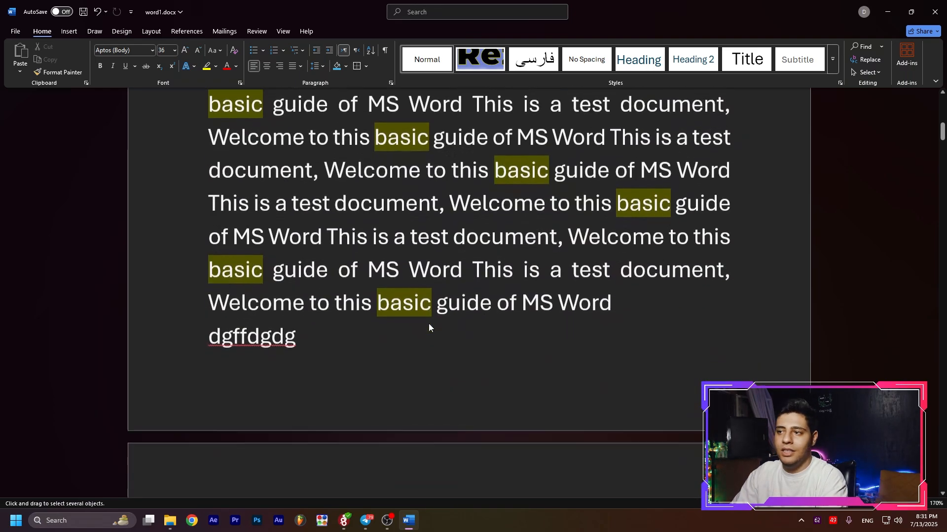
pyautogui.scroll(-4, 427, 321)
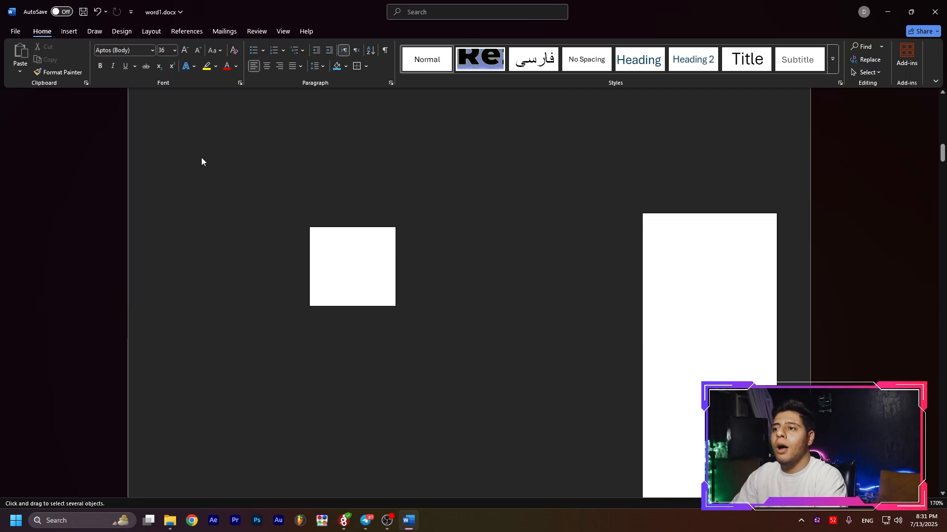
pyautogui.scroll(4, 221, 178)
pyautogui.scroll(-3, 153, 172)
pyautogui.moveTo(215, 196); pyautogui.dragTo(527, 417)
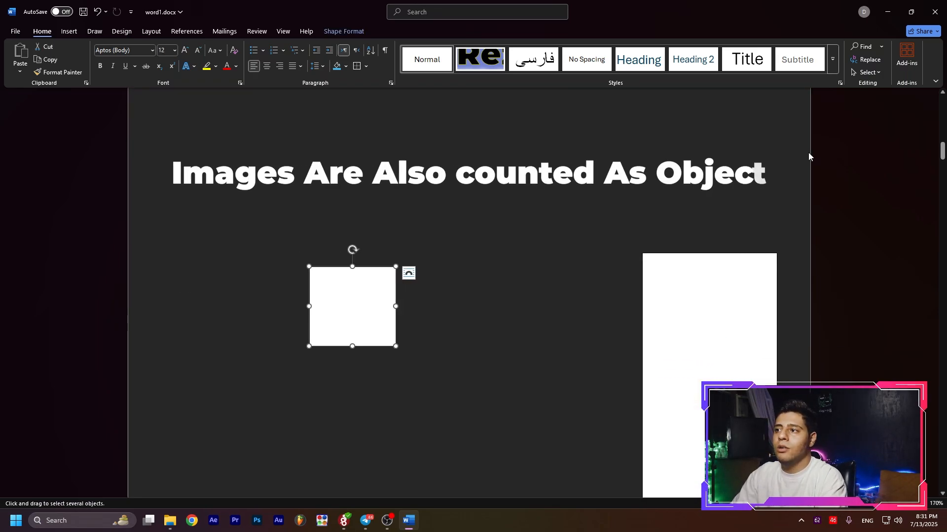
# Turn off Select Objects mode and check the selection options.
pyautogui.click(868, 72)
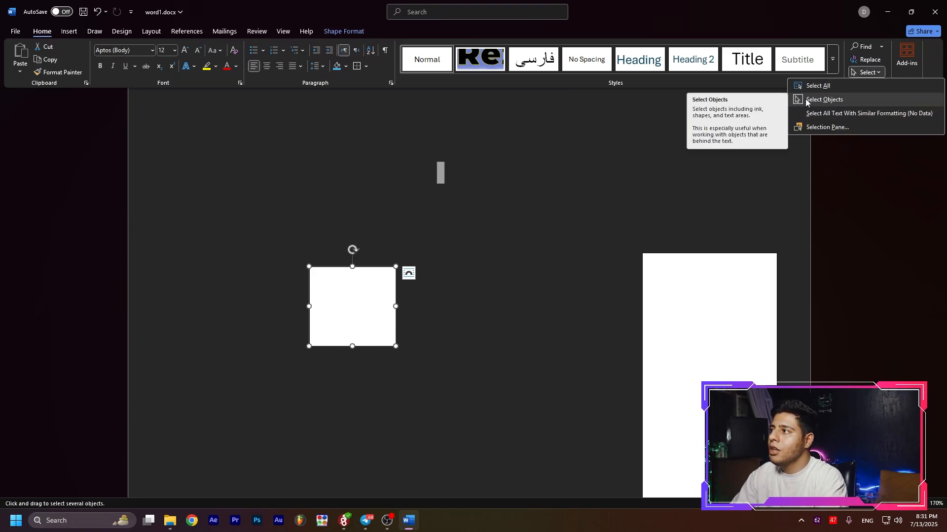
pyautogui.click(806, 100)
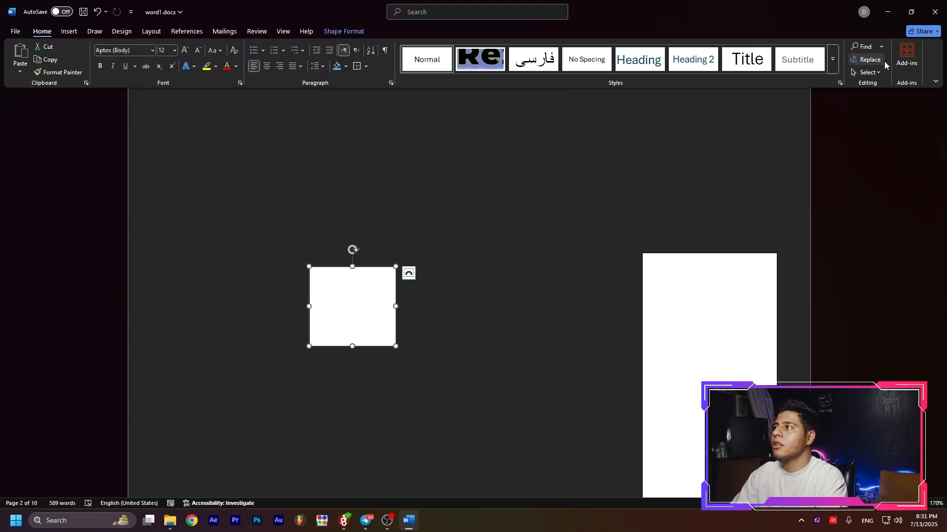
pyautogui.click(868, 72)
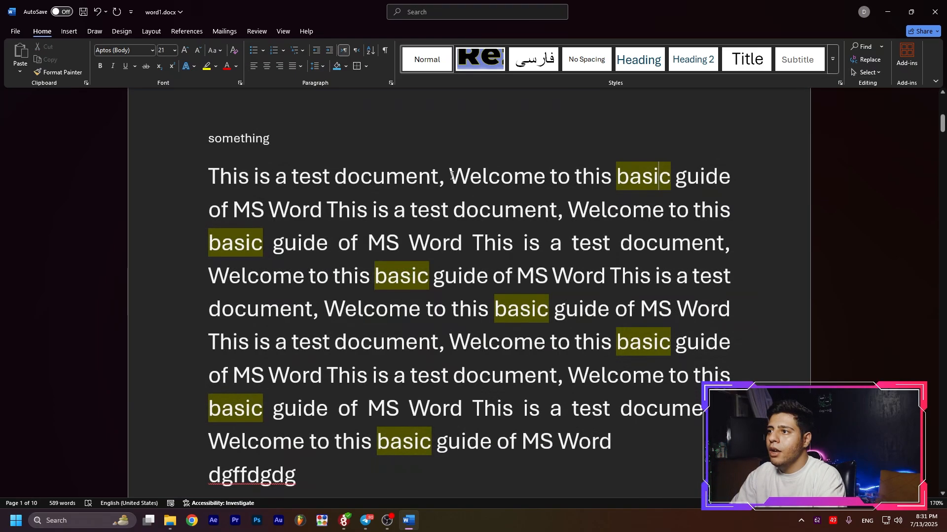
# Select the word Welcome in the paragraph's first line and extend the selection to all text with similar formatting.
pyautogui.moveTo(449, 175); pyautogui.dragTo(544, 177)
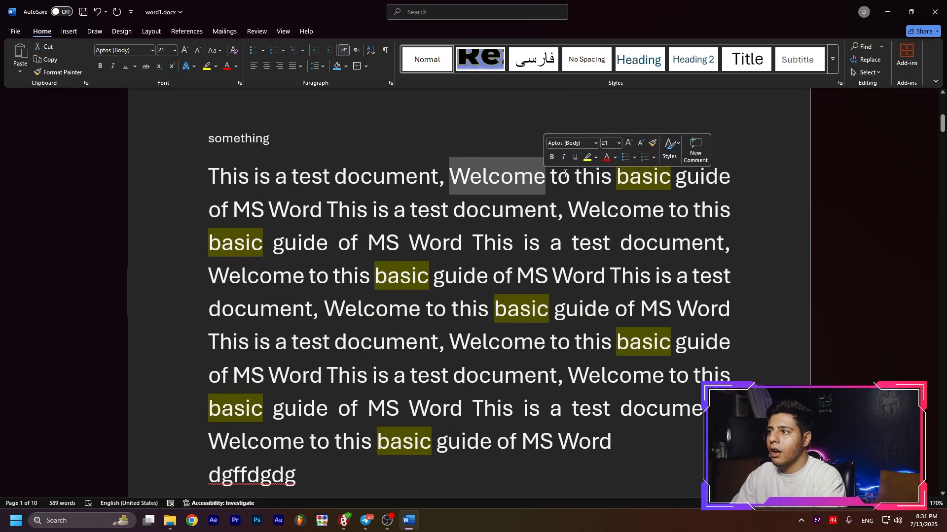
pyautogui.click(876, 73)
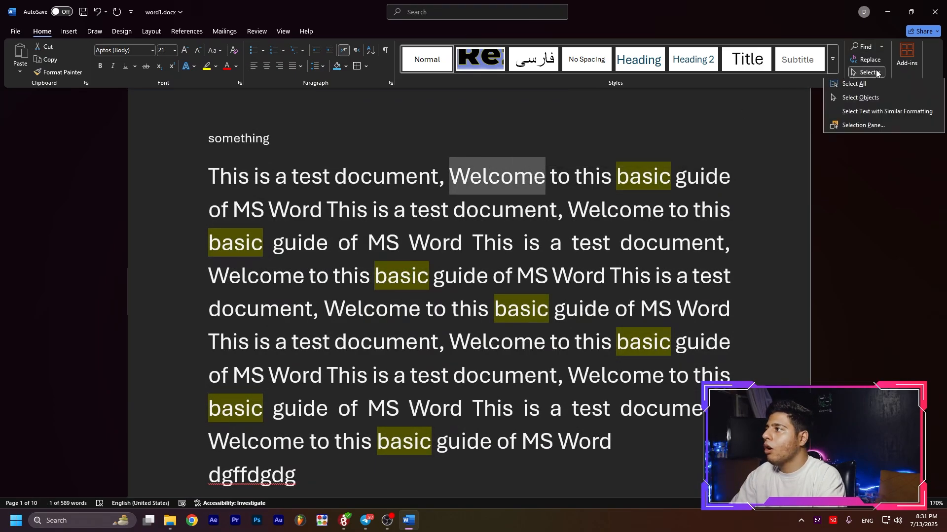
pyautogui.click(848, 115)
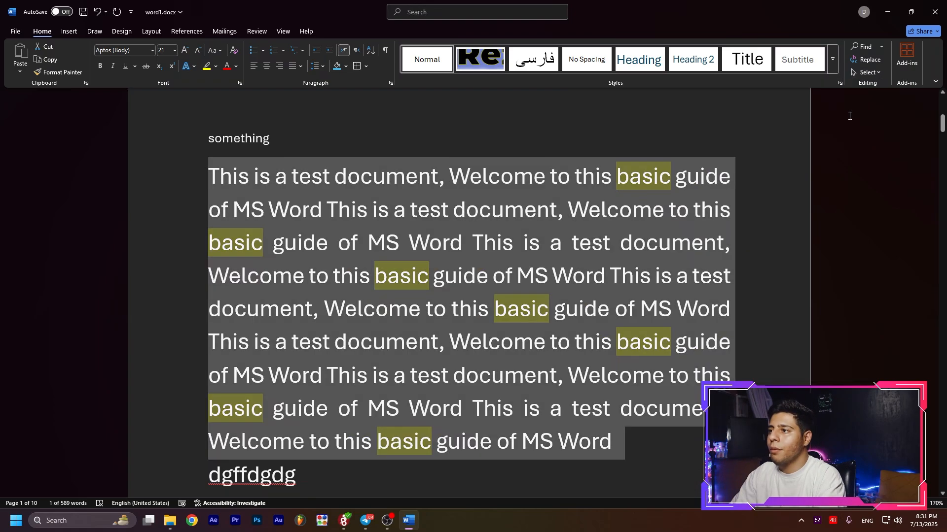
pyautogui.scroll(-2, 572, 256)
pyautogui.scroll(5, 572, 256)
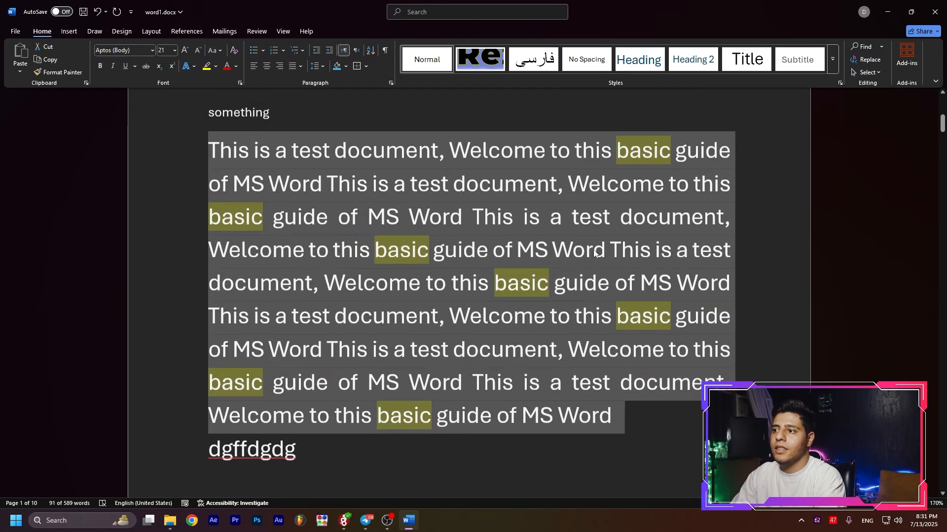
# Show the Selection pane, examine the page with the white shapes, and hide the pane.
pyautogui.click(876, 72)
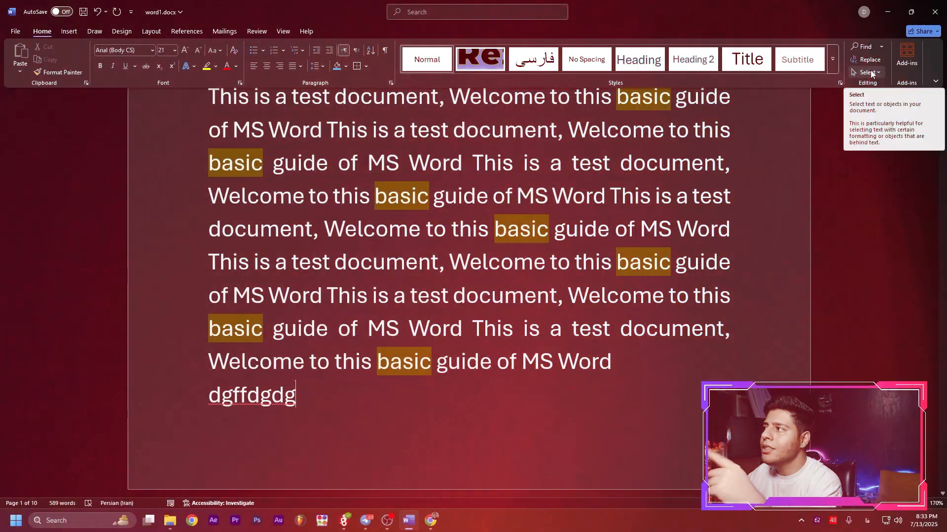
pyautogui.click(871, 74)
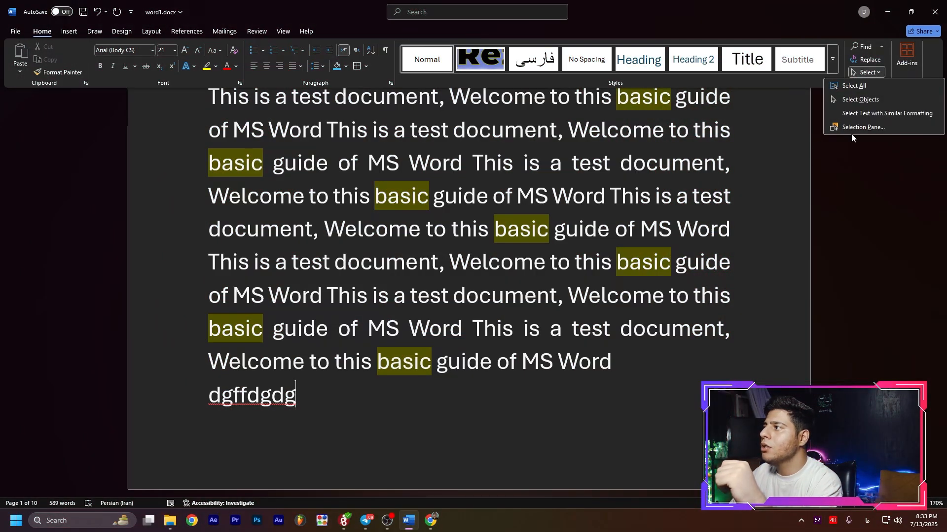
pyautogui.click(867, 127)
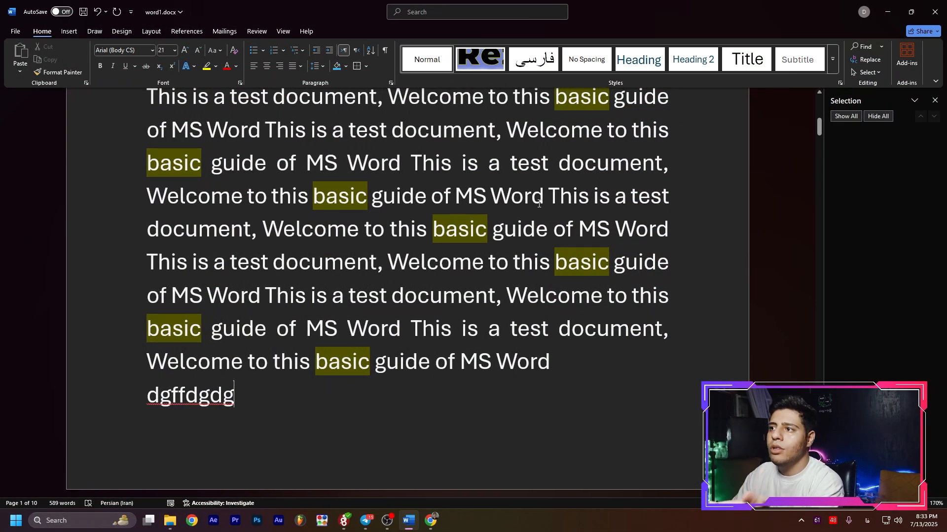
pyautogui.scroll(-10, 539, 204)
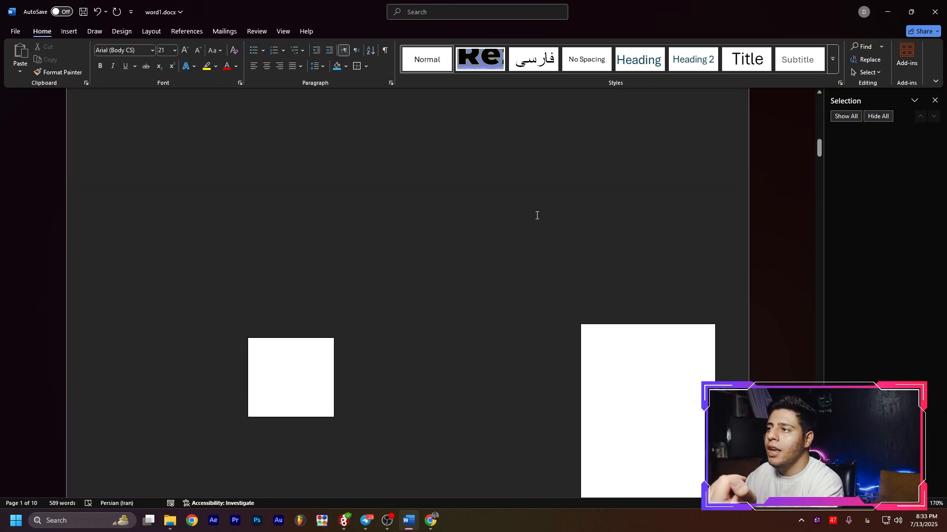
pyautogui.scroll(3, 534, 215)
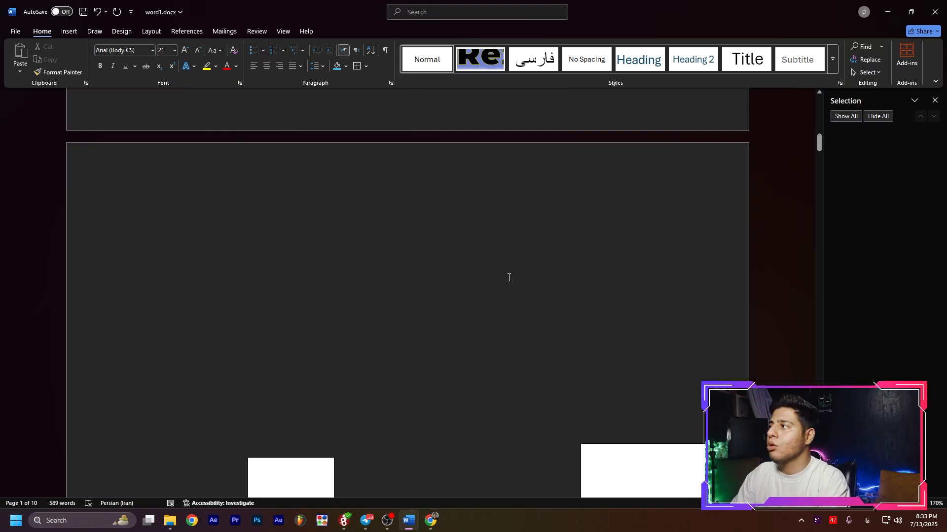
pyautogui.scroll(3, 509, 278)
pyautogui.click(866, 72)
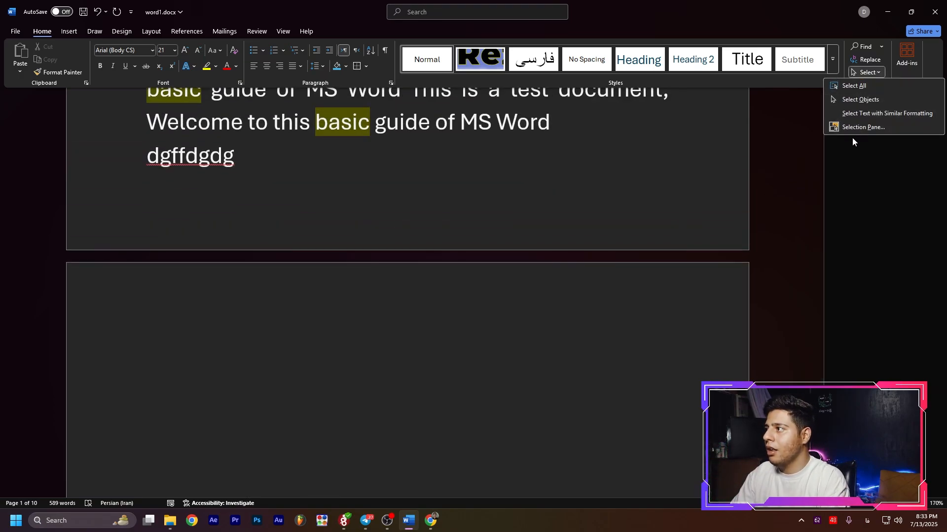
pyautogui.press('p')
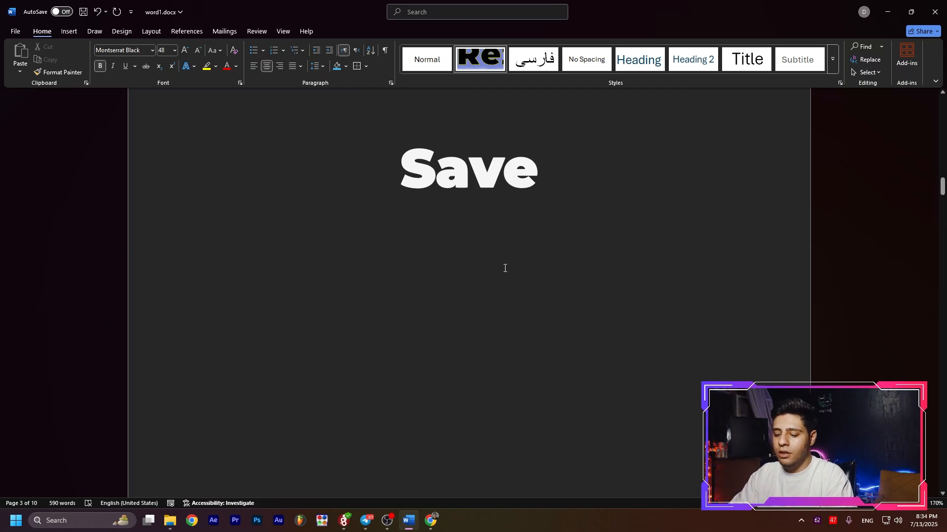
# Enter "Ctrl+s=save" on the line below the Save heading and save the document.
pyautogui.write('ctrk')
pyautogui.press('BackSpace')
pyautogui.write('l')
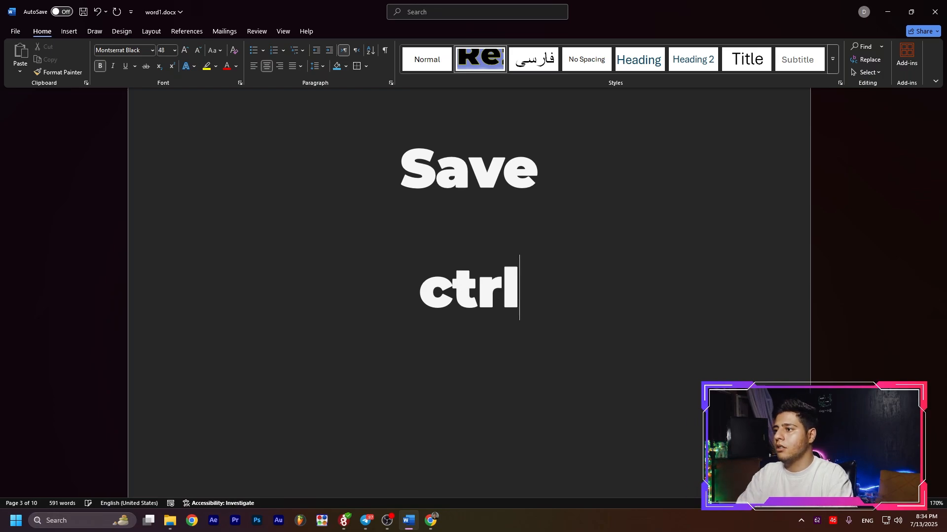
pyautogui.write('+s')
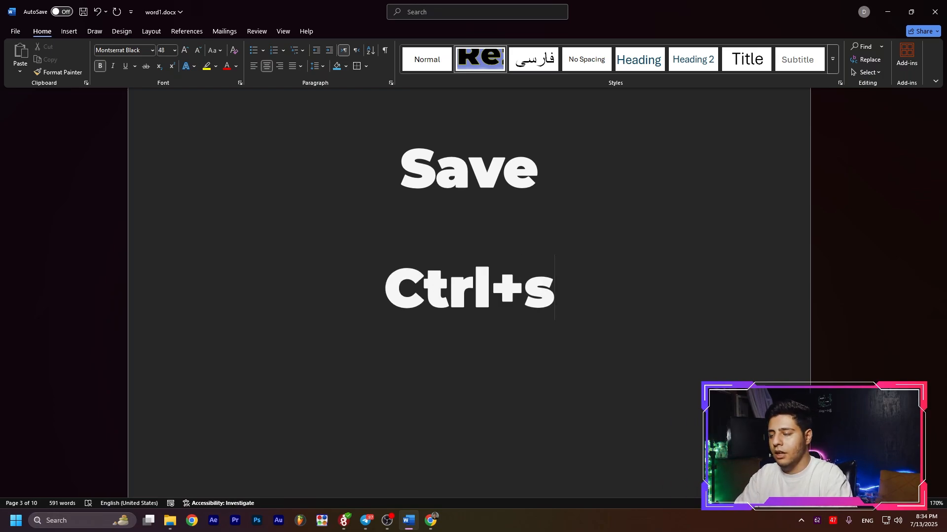
pyautogui.write('=save')
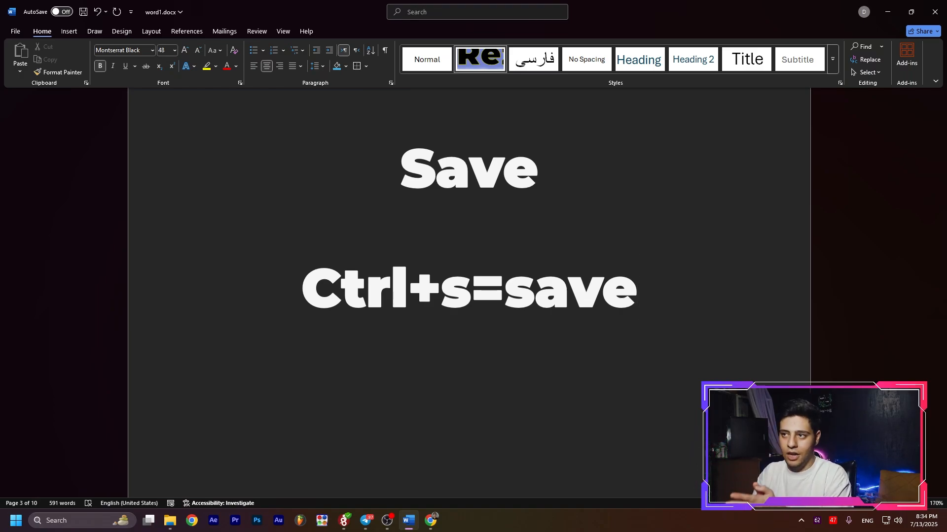
pyautogui.hotkey('ctrl', 's')
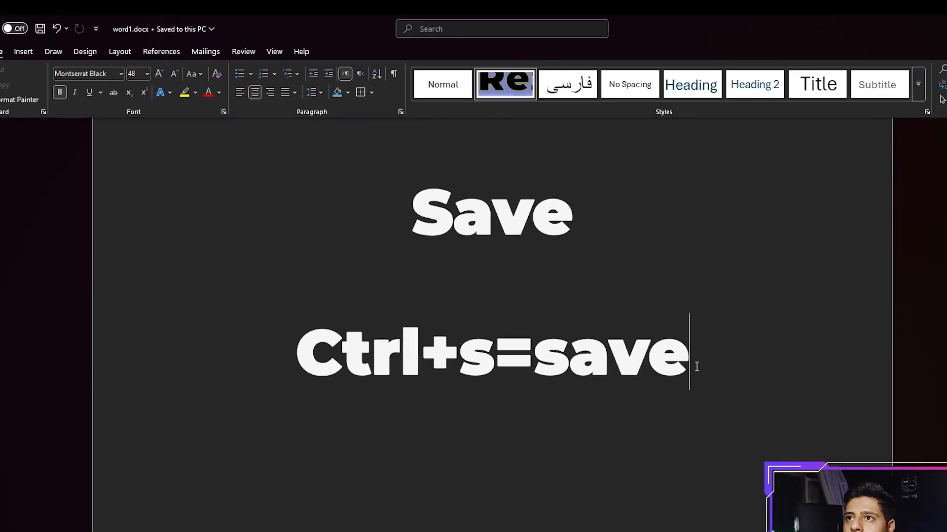
# Append "dsds" to the Ctrl+s=save line, save the document, and delete the added letters.
pyautogui.write('dsds')
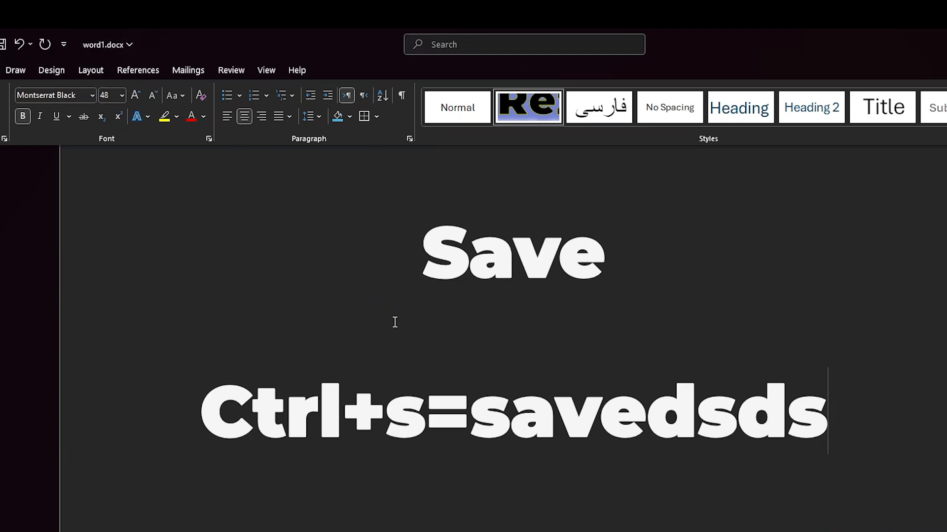
pyautogui.hotkey('ctrl', 's')
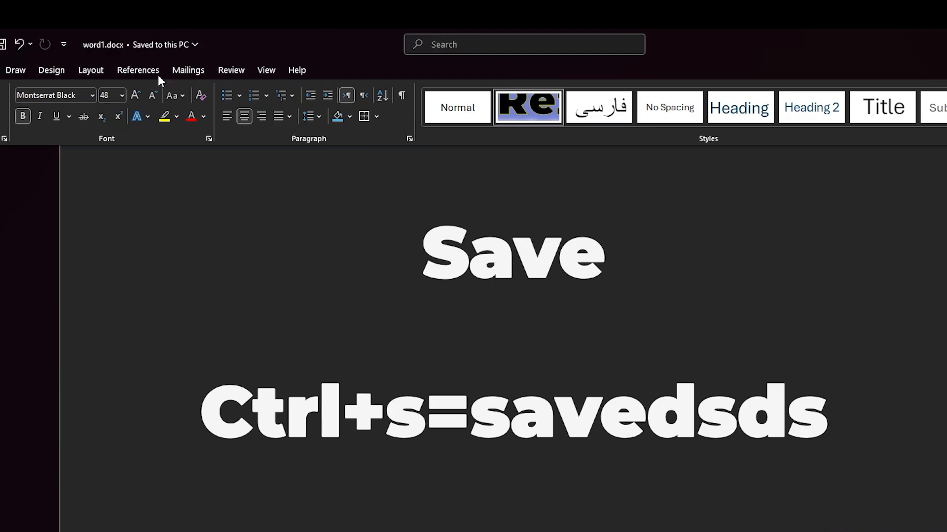
pyautogui.press('BackSpace')
pyautogui.press('BackSpace')
pyautogui.press('BackSpace')
pyautogui.press('BackSpace')
# Enter "F12" on a new line below the Ctrl+s=save line.
pyautogui.press('Return')
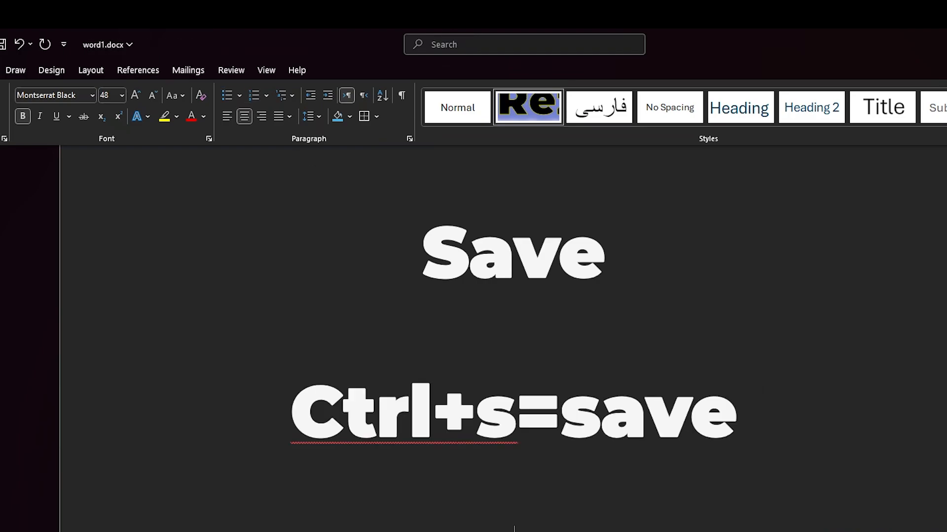
pyautogui.write('F12')
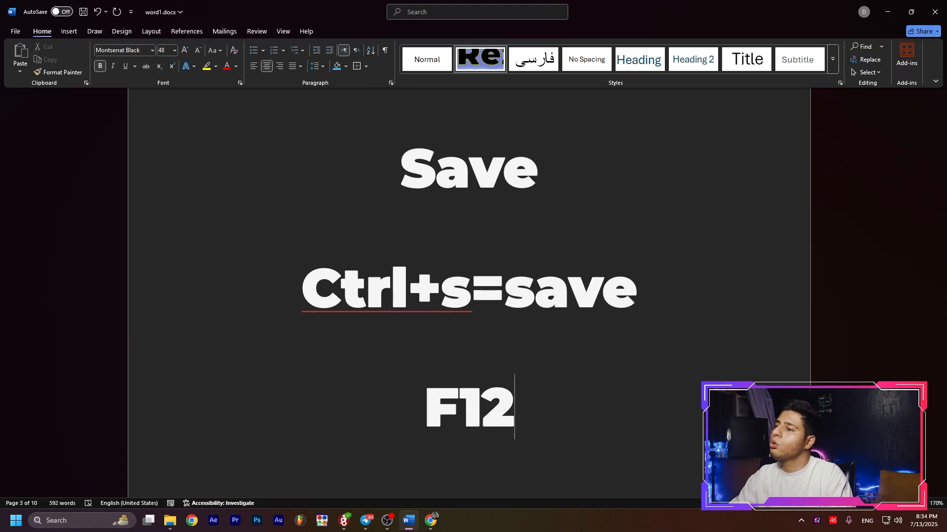
pyautogui.scroll(-1, 587, 360)
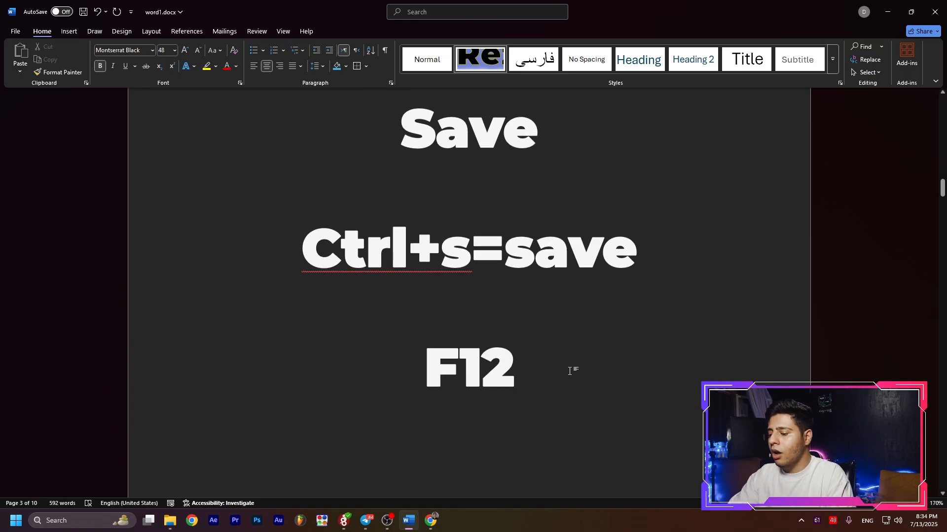
# Save a copy of the document on the Desktop under the file name word2.docx.
pyautogui.press('F12')
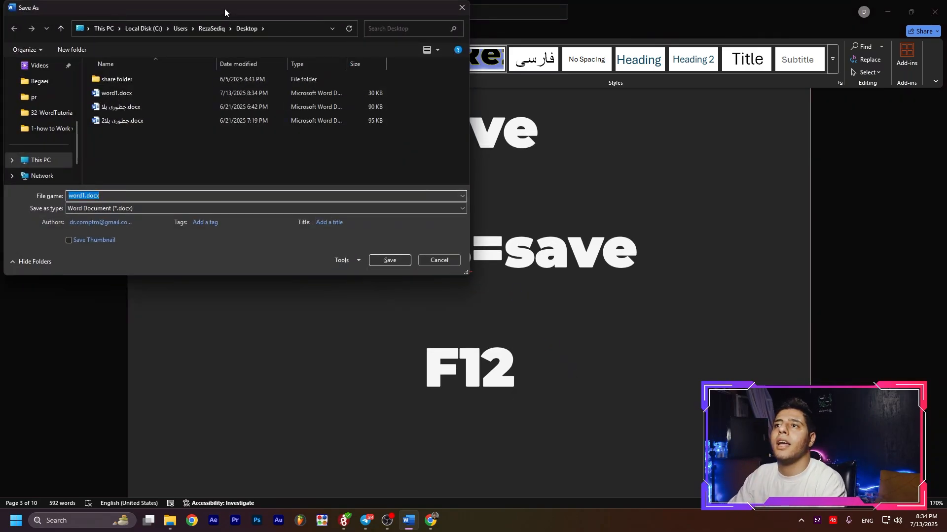
pyautogui.moveTo(227, 11); pyautogui.dragTo(309, 72)
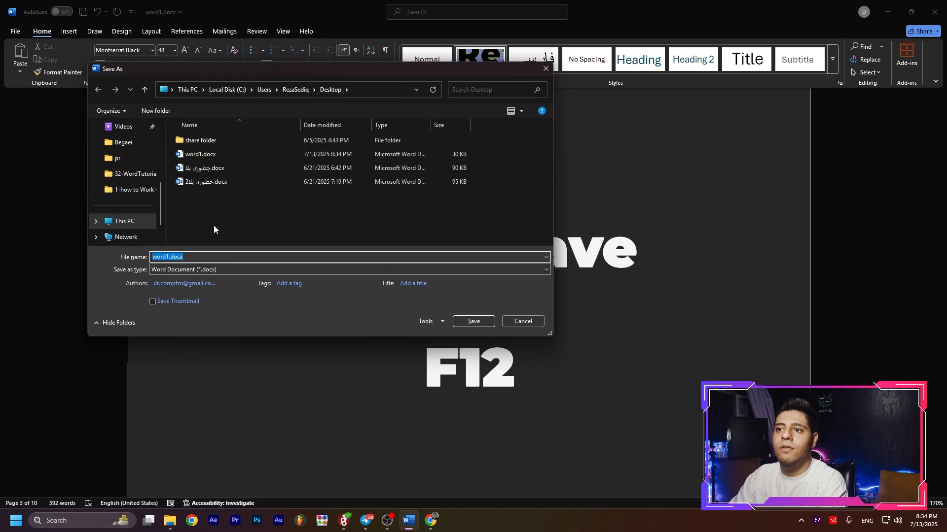
pyautogui.click(168, 255)
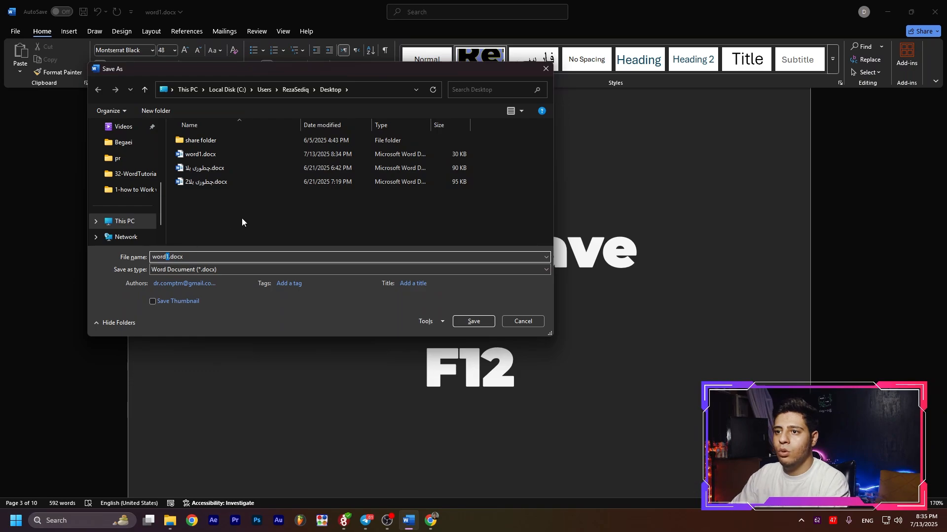
pyautogui.press('BackSpace')
pyautogui.write('2')
pyautogui.press('Return')
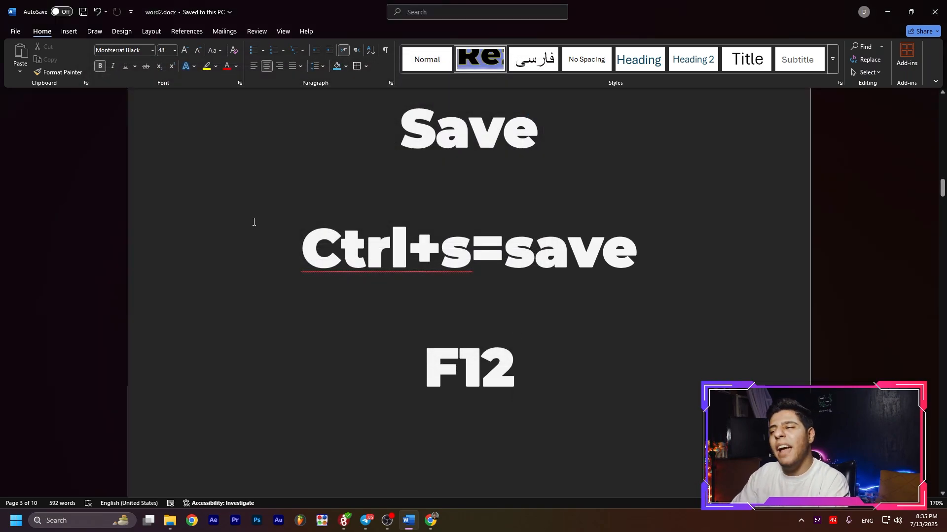
# Select and deselect the F12 text, and save word2.docx again under the same name.
pyautogui.scroll(-2, 537, 236)
pyautogui.moveTo(541, 243); pyautogui.dragTo(424, 247)
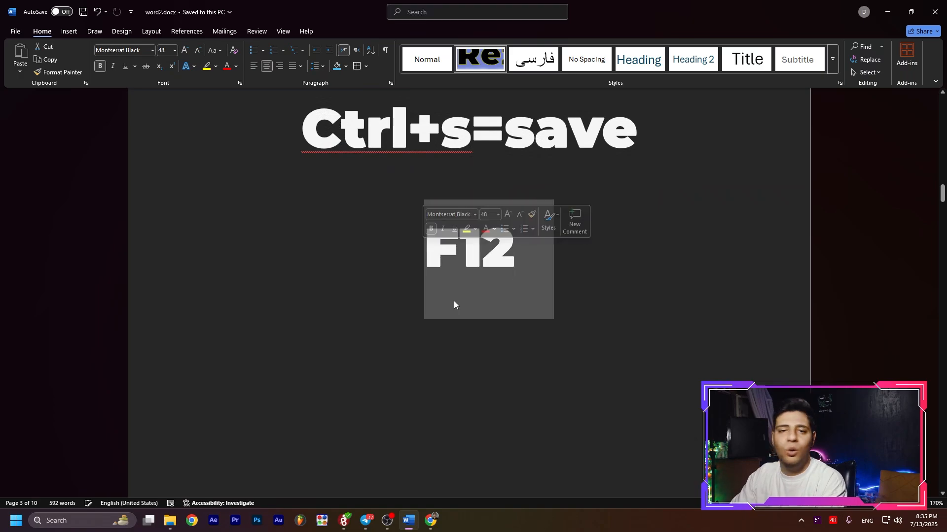
pyautogui.click(533, 297)
pyautogui.click(579, 321)
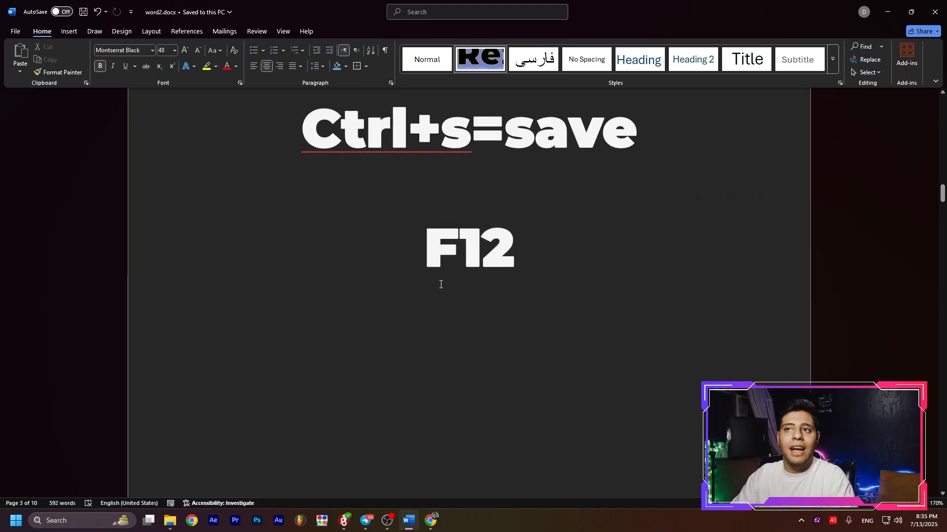
pyautogui.click(15, 31)
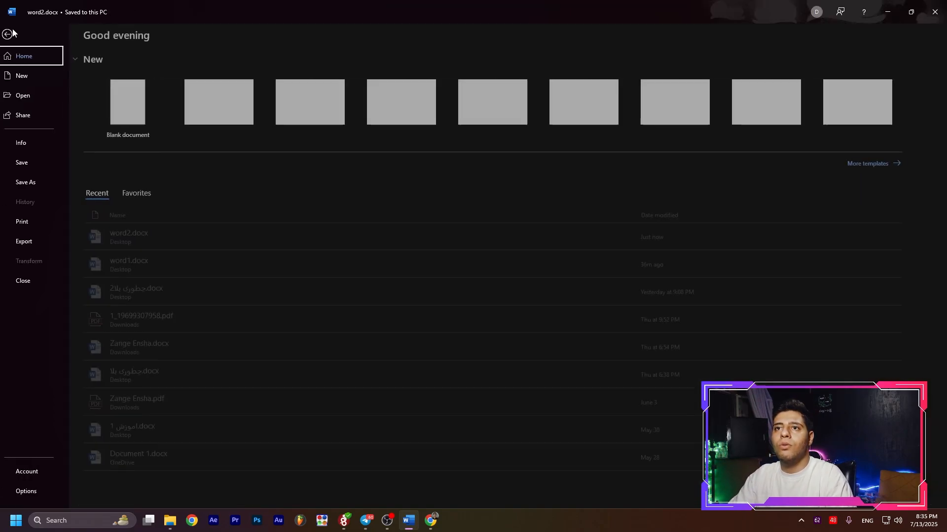
pyautogui.click(21, 164)
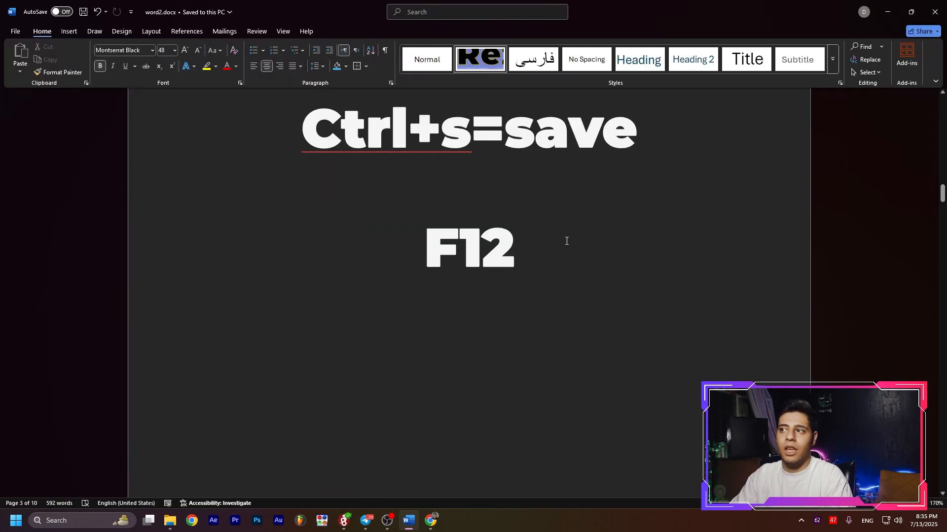
# Select and deselect Ctrl+s in the shortcut line, and browse for a folder to save the document as a copy.
pyautogui.moveTo(471, 131); pyautogui.dragTo(301, 131)
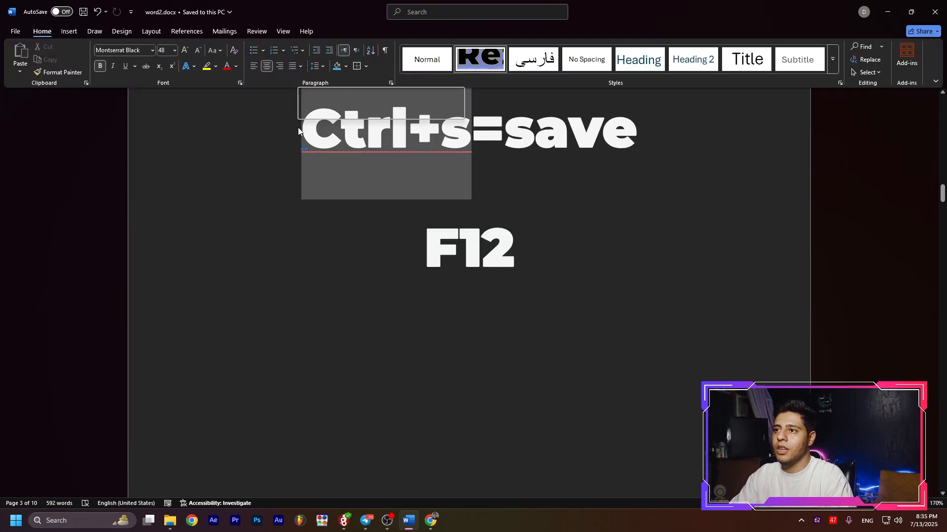
pyautogui.click(440, 361)
pyautogui.click(13, 32)
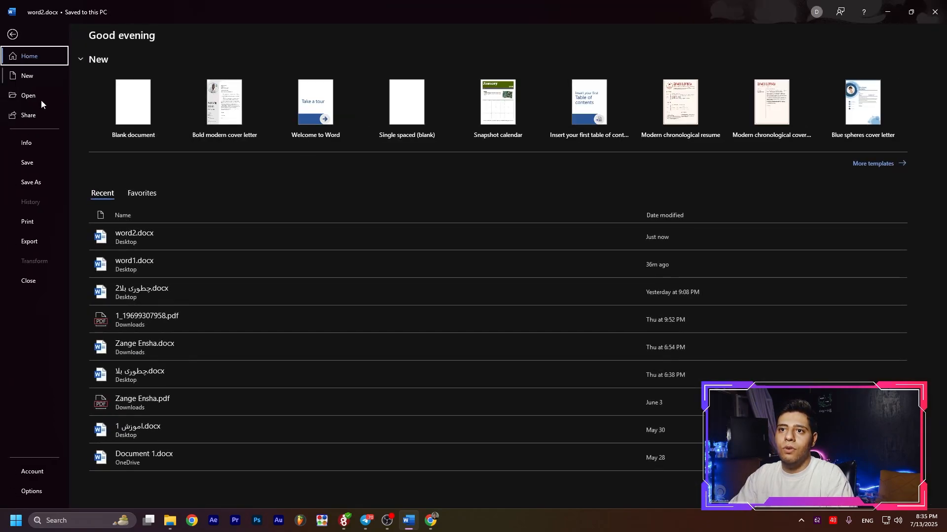
pyautogui.click(32, 183)
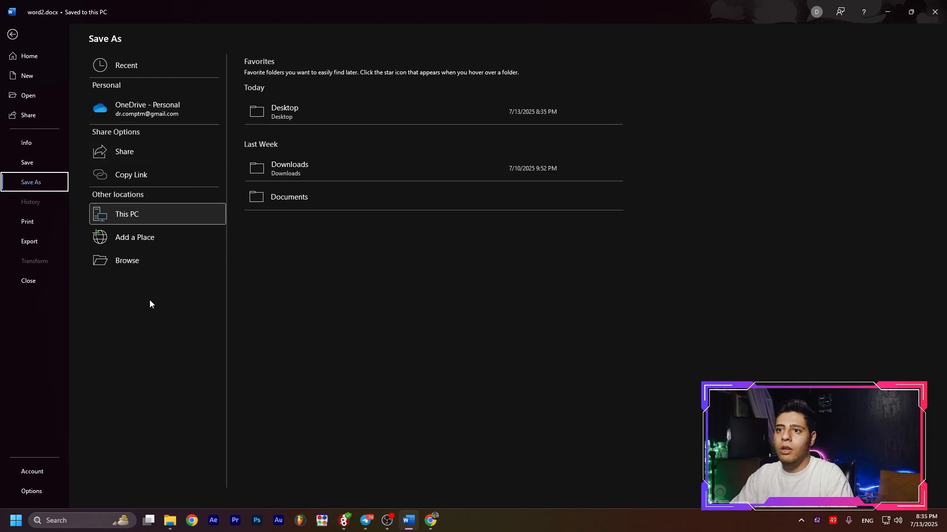
pyautogui.click(127, 262)
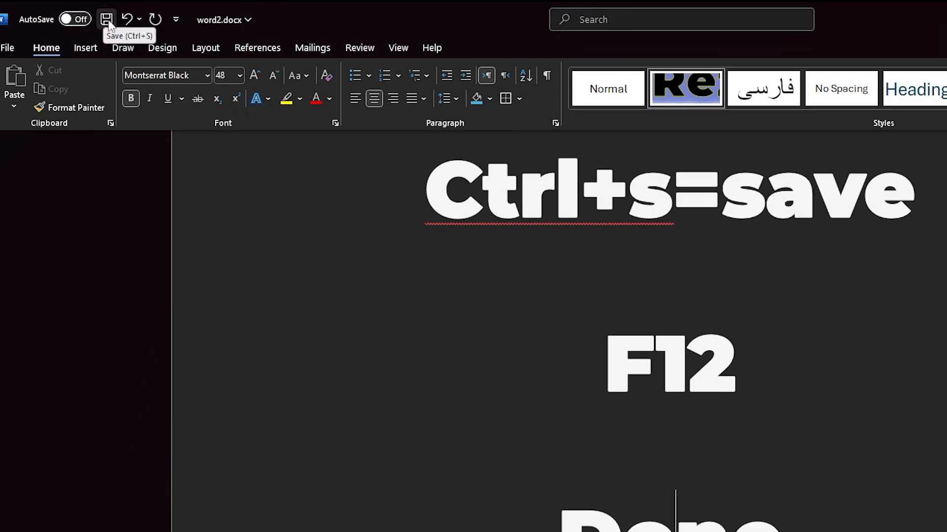
# Save the latest changes to word2.docx.
pyautogui.click(108, 23)
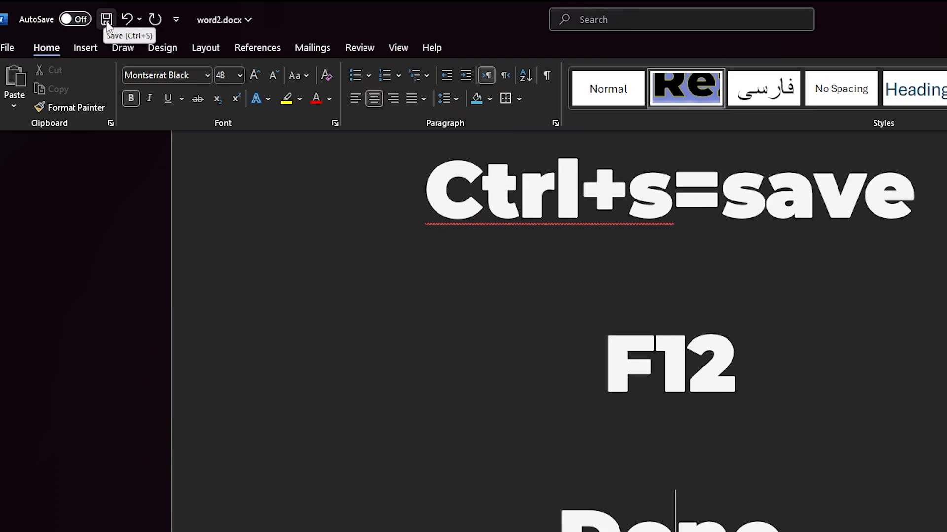